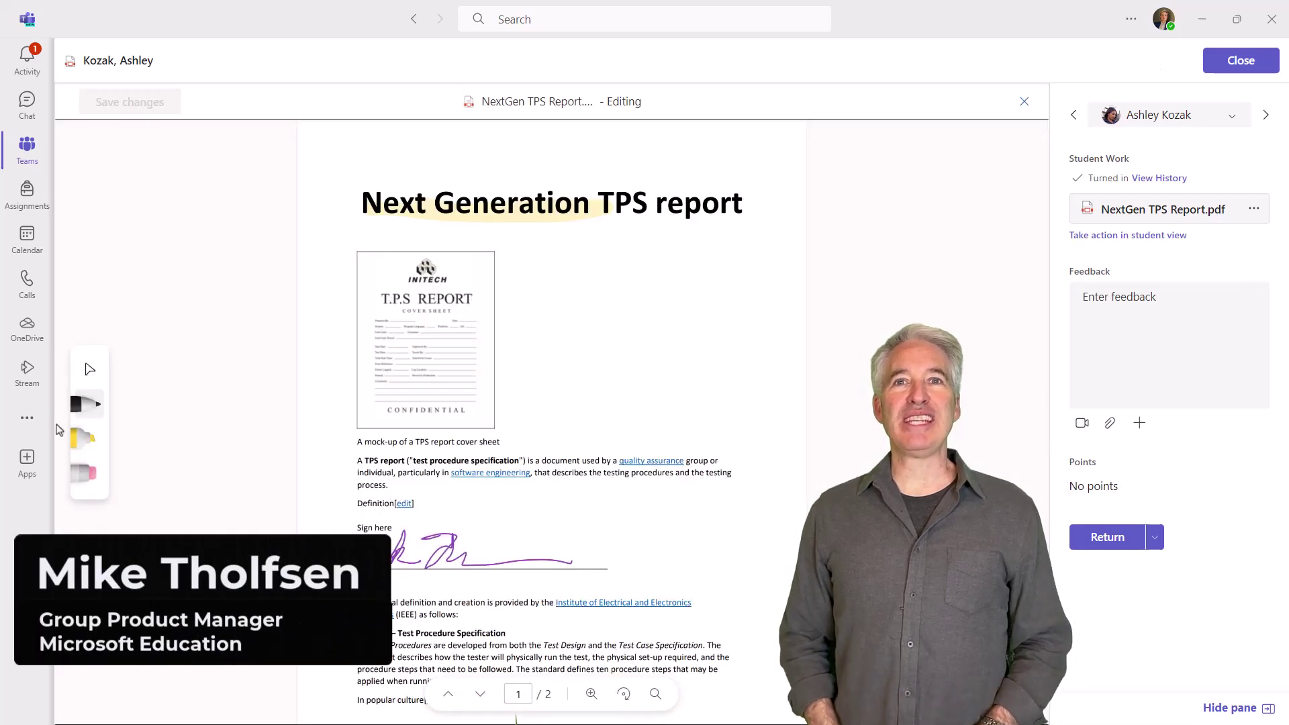
Draw a red arrow on the TPS report cover sheet
{"action": "left_click", "coordinate": [87, 404]}
{"action": "left_click", "coordinate": [229, 397]}
{"action": "mouse_move", "coordinate": [634, 290]}
{"action": "left_mouse_down"}
{"action": "mouse_move", "coordinate": [416, 326]}
{"action": "mouse_move", "coordinate": [451, 341]}
{"action": "left_mouse_up"}
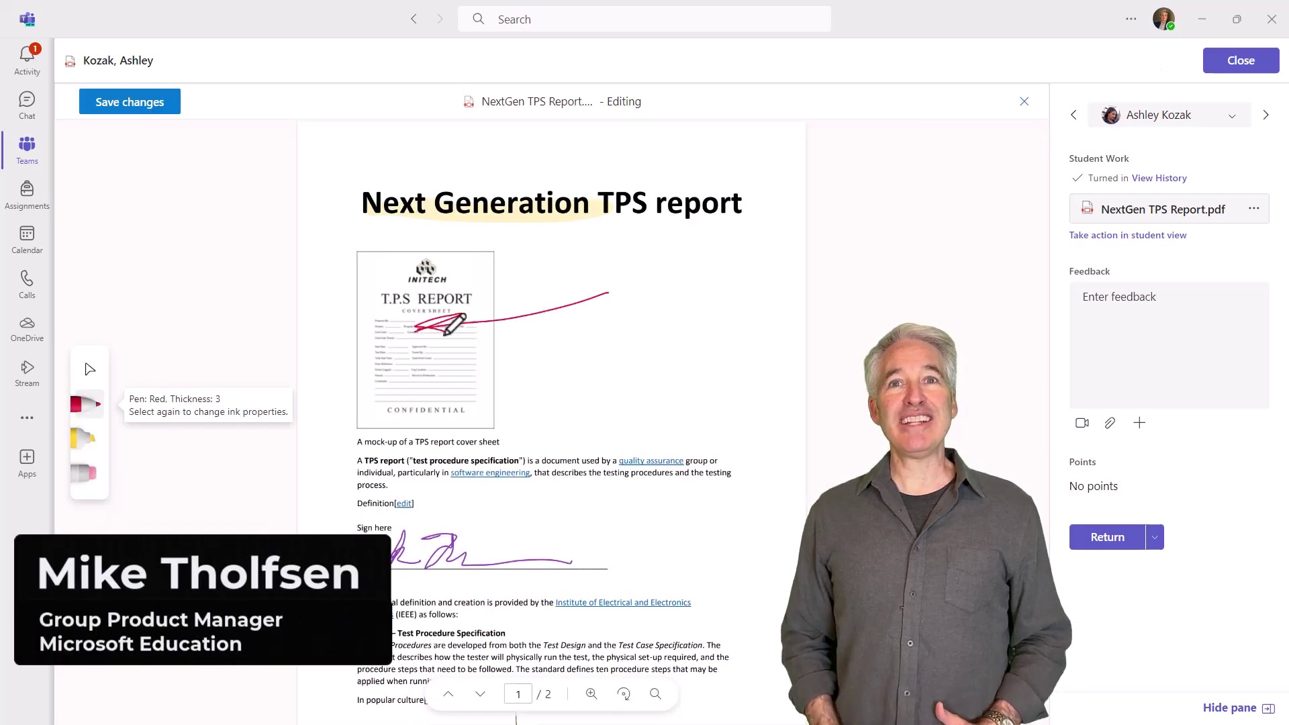
Extend the first listed student's due date, then go to the class's Reflect app
{"action": "scroll", "coordinate": [602, 547], "scroll_direction": "down", "scroll_amount": 3}
{"action": "scroll", "coordinate": [612, 537], "scroll_direction": "down", "scroll_amount": 3}
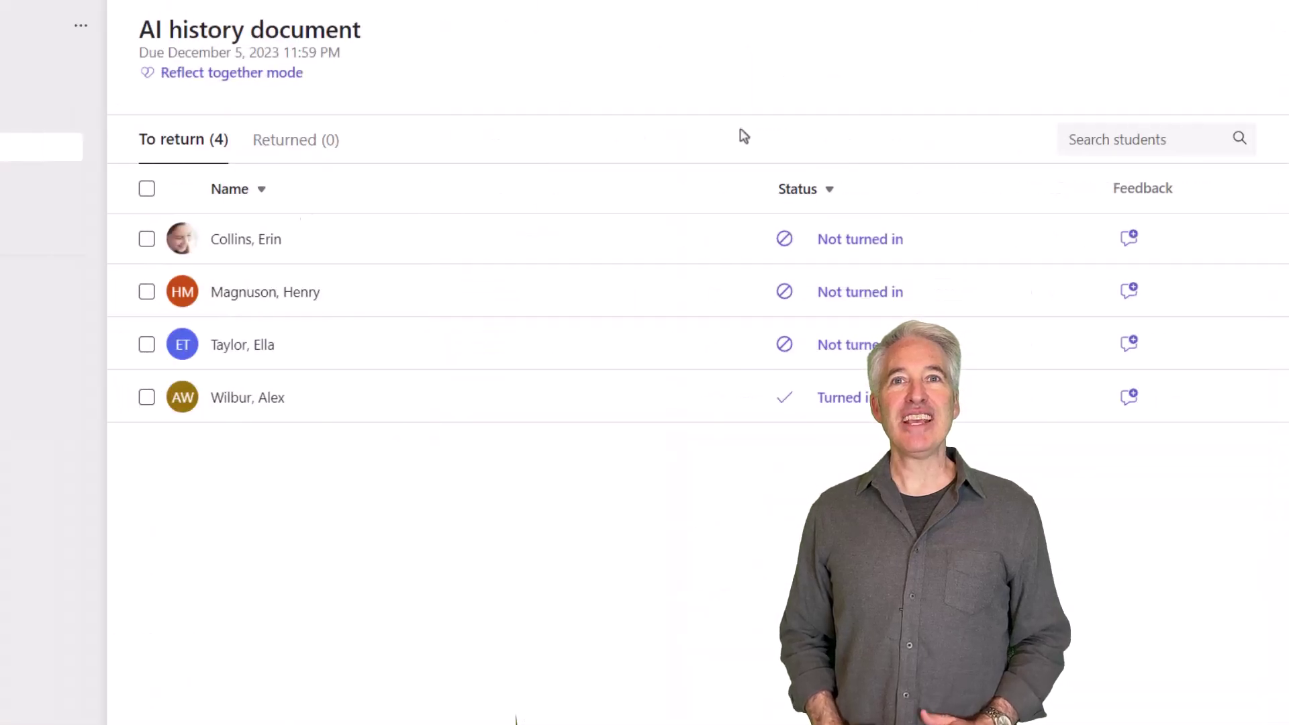
{"action": "left_click", "coordinate": [338, 299]}
{"action": "left_click", "coordinate": [392, 200]}
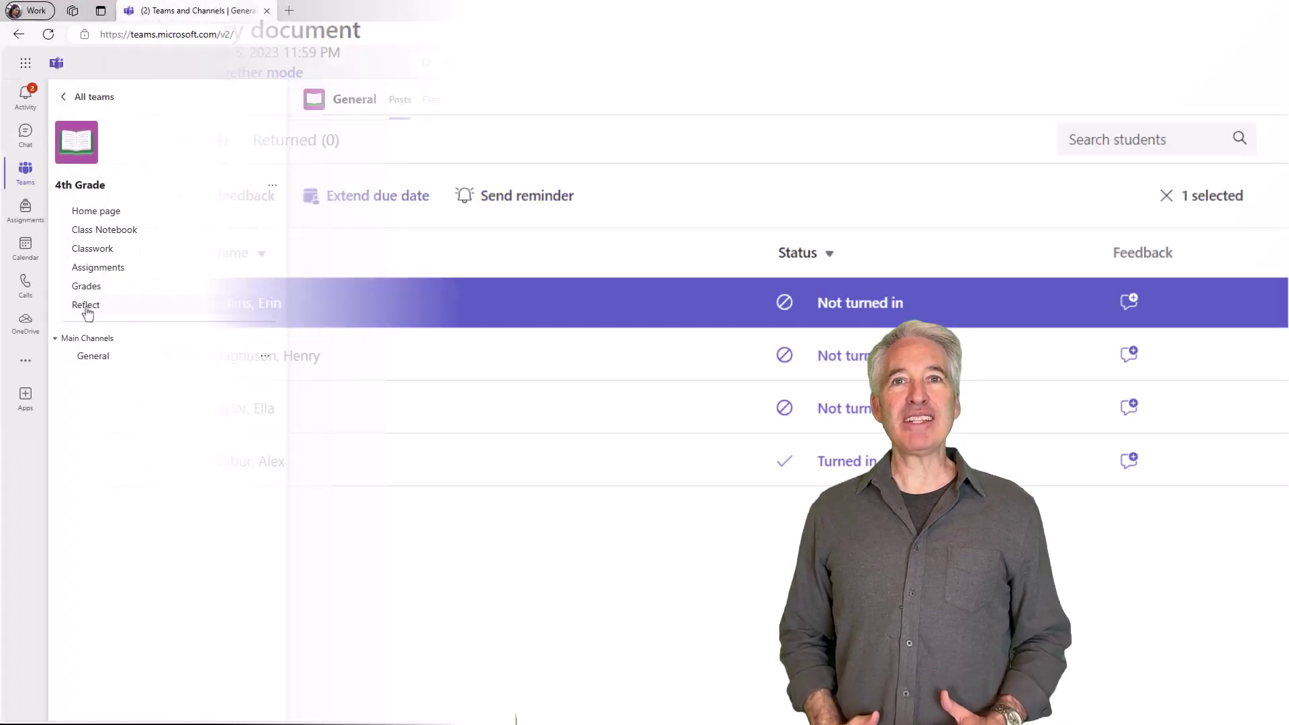
{"action": "left_click", "coordinate": [85, 305]}
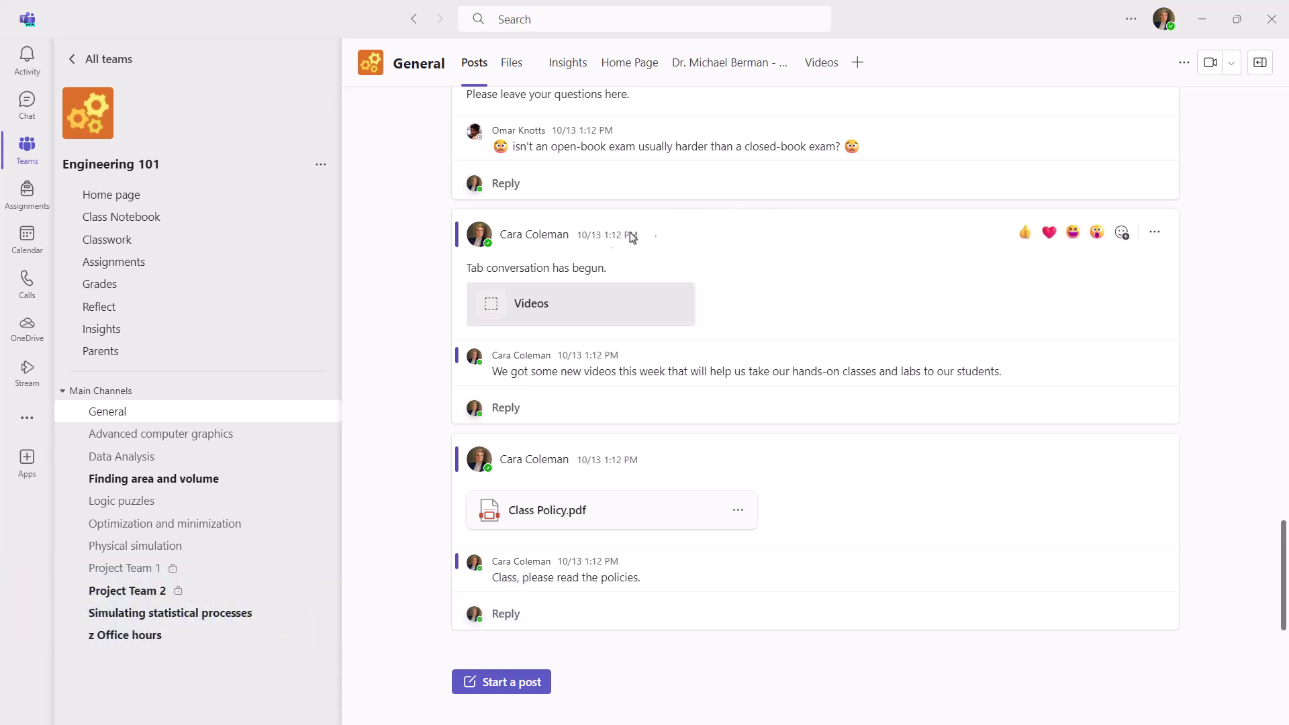
Create and assign 'TPS report explorations', asking for a PDF report due Dec 23
{"action": "left_click", "coordinate": [130, 271]}
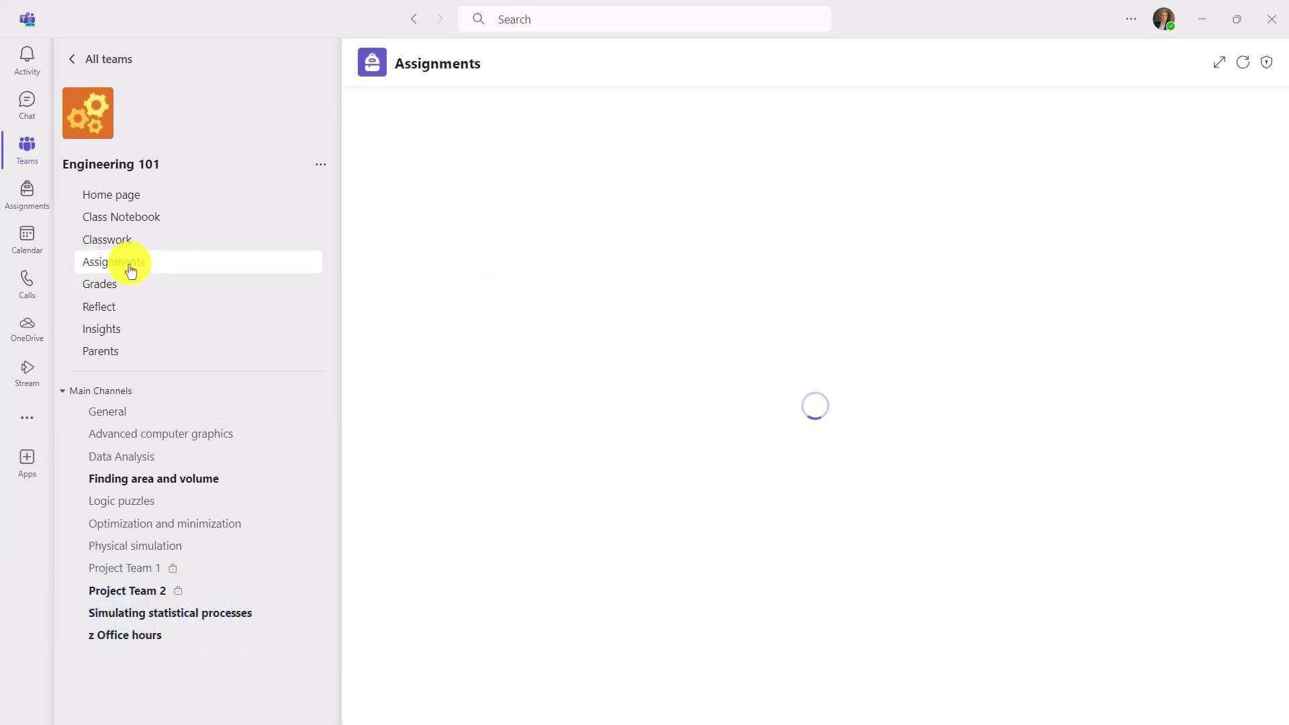
{"action": "left_click", "coordinate": [416, 700]}
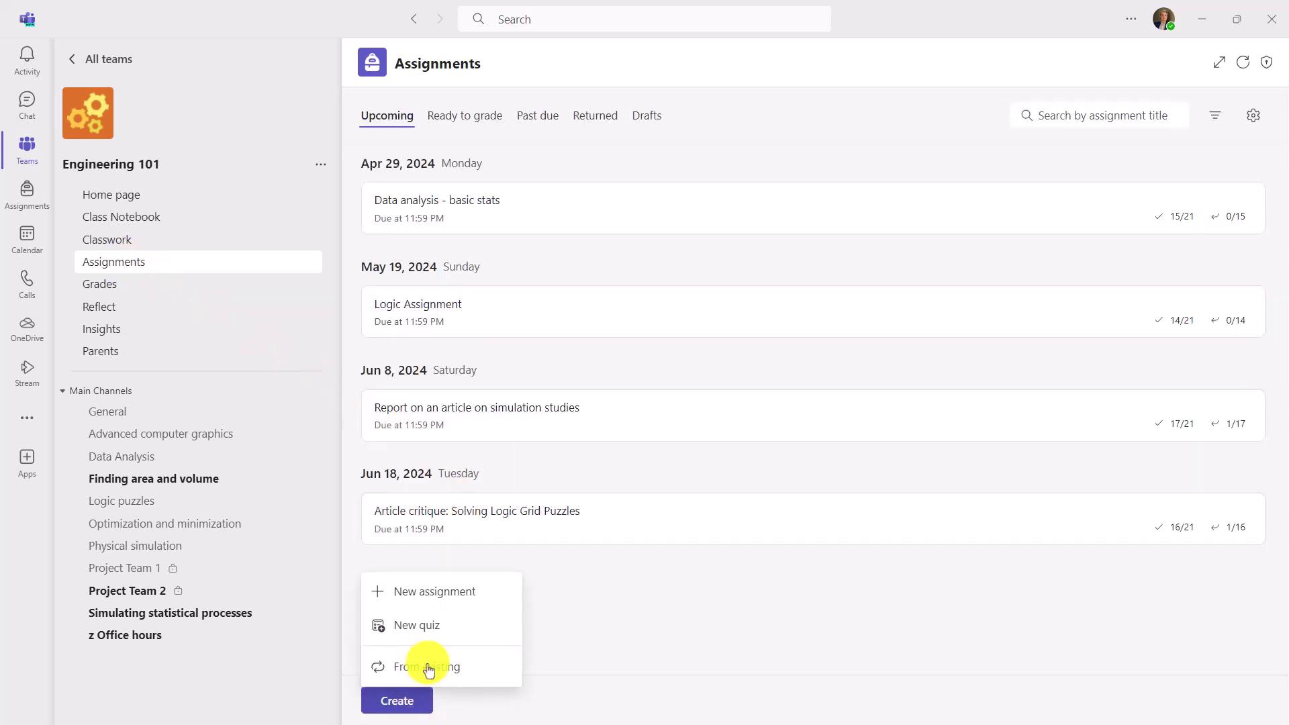
{"action": "left_click", "coordinate": [471, 602]}
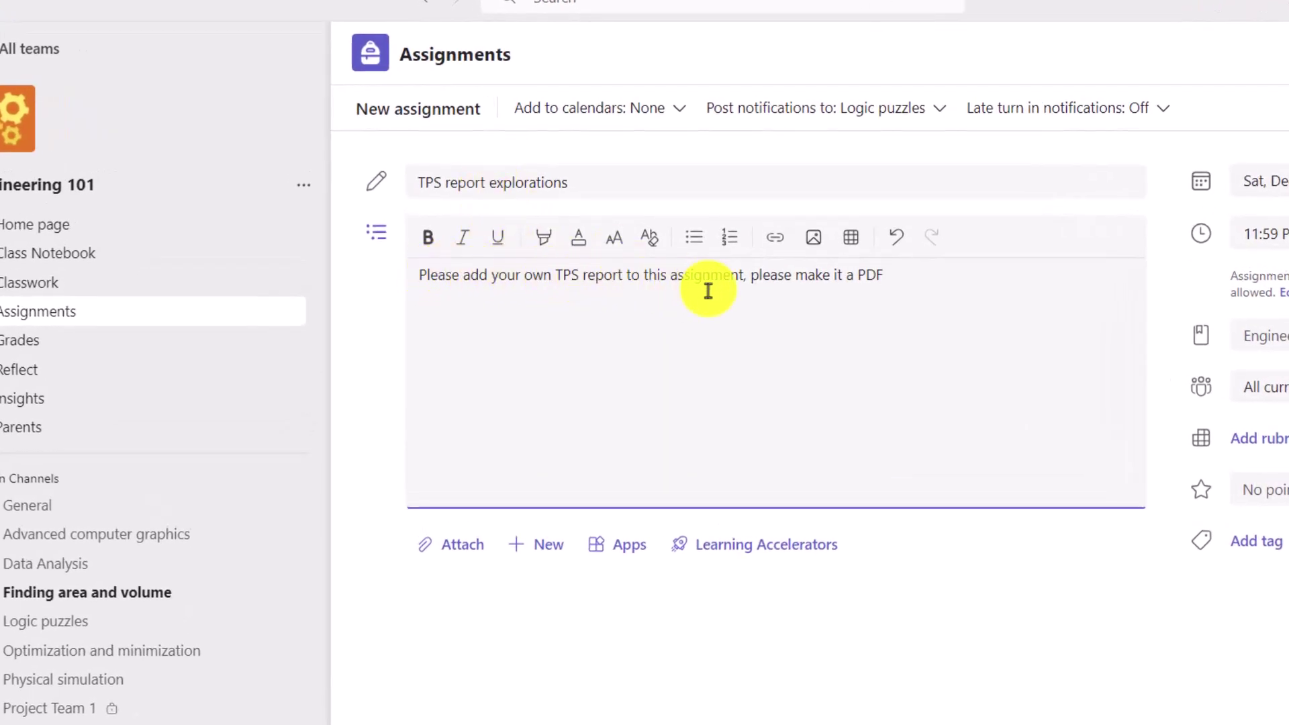
{"action": "left_click_drag", "start_coordinate": [885, 279], "coordinate": [746, 279]}
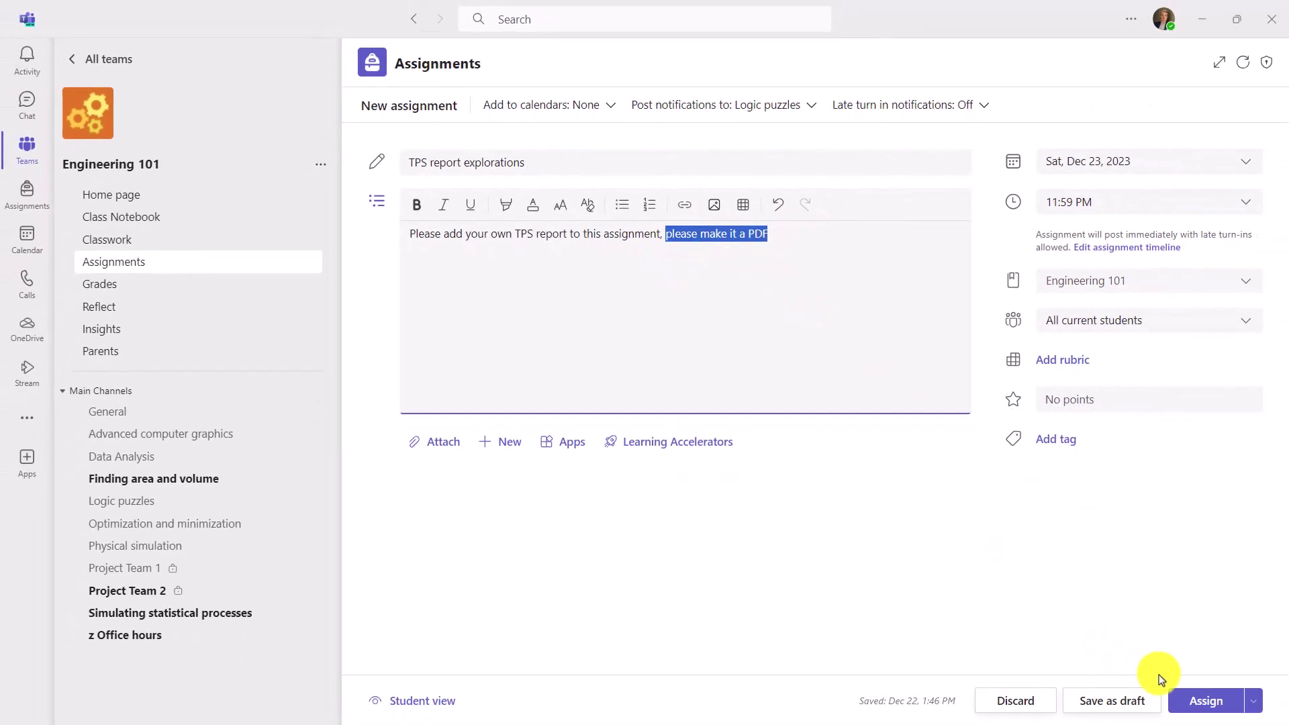
{"action": "left_click", "coordinate": [1198, 704]}
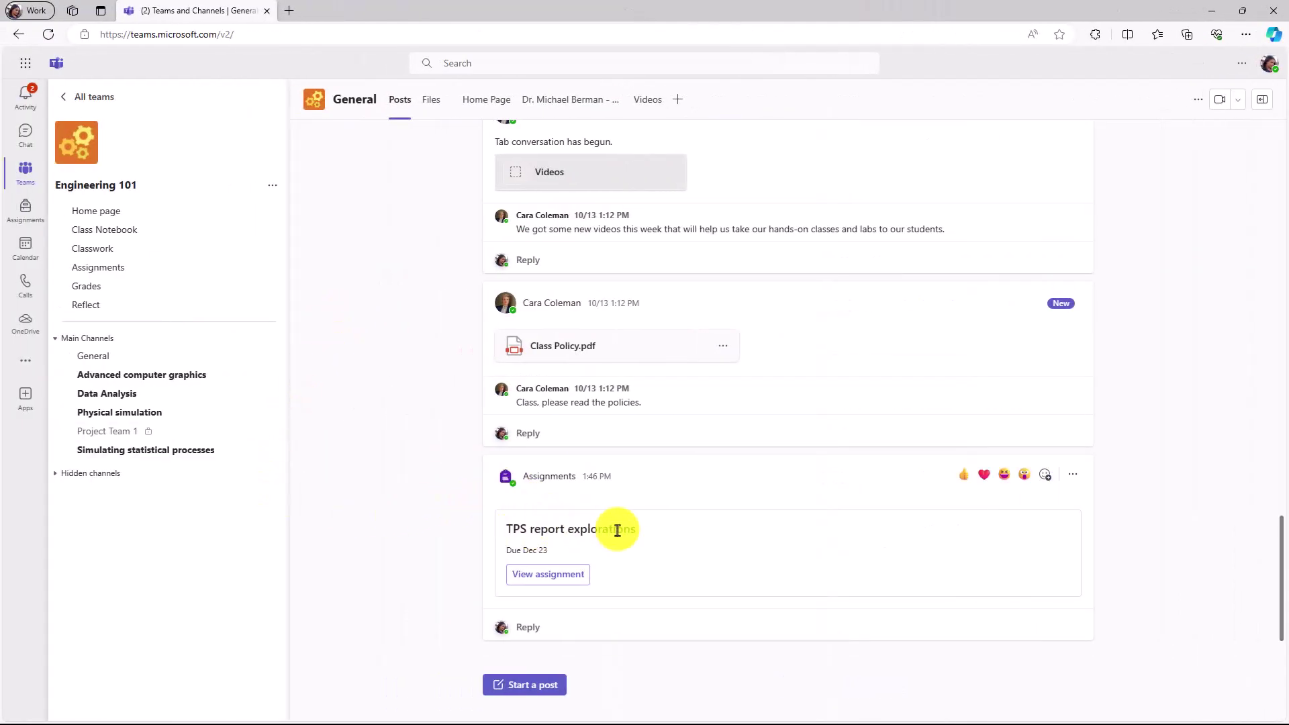
Attach NextGen TPS Report.pdf to TPS report explorations and open it in edit mode
{"action": "left_click", "coordinate": [554, 579]}
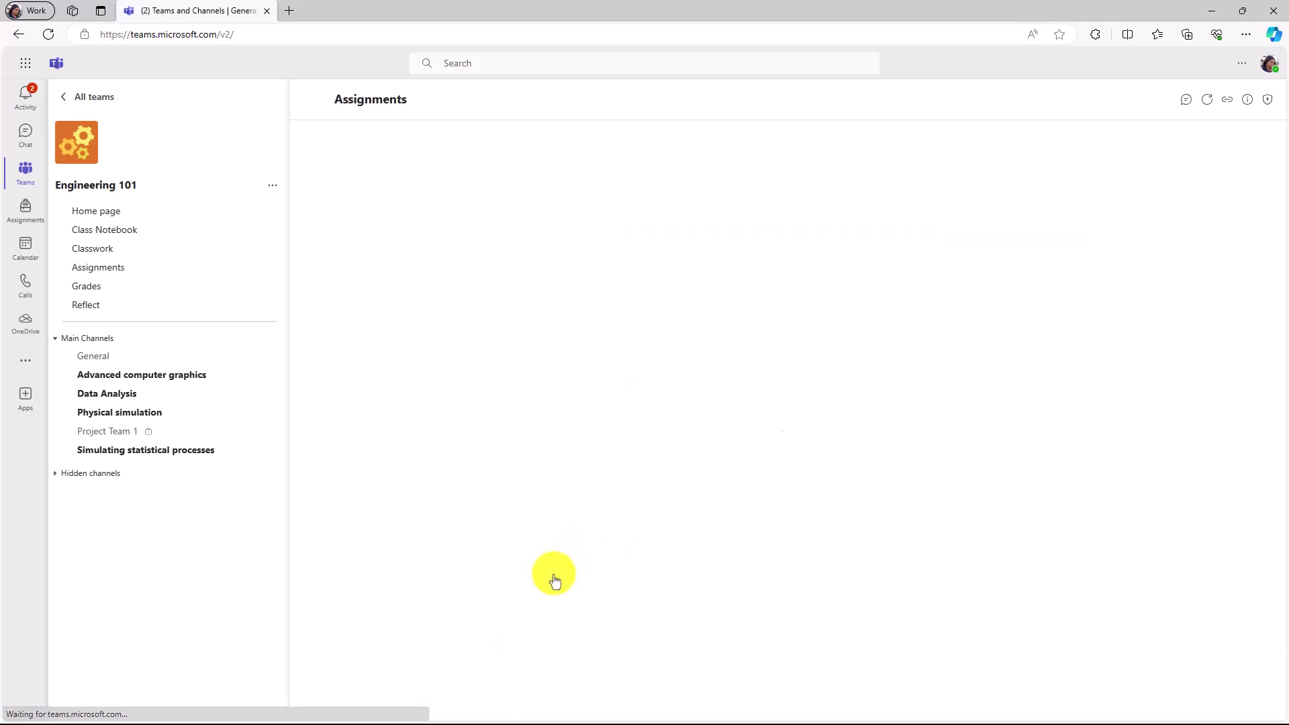
{"action": "left_click", "coordinate": [348, 296]}
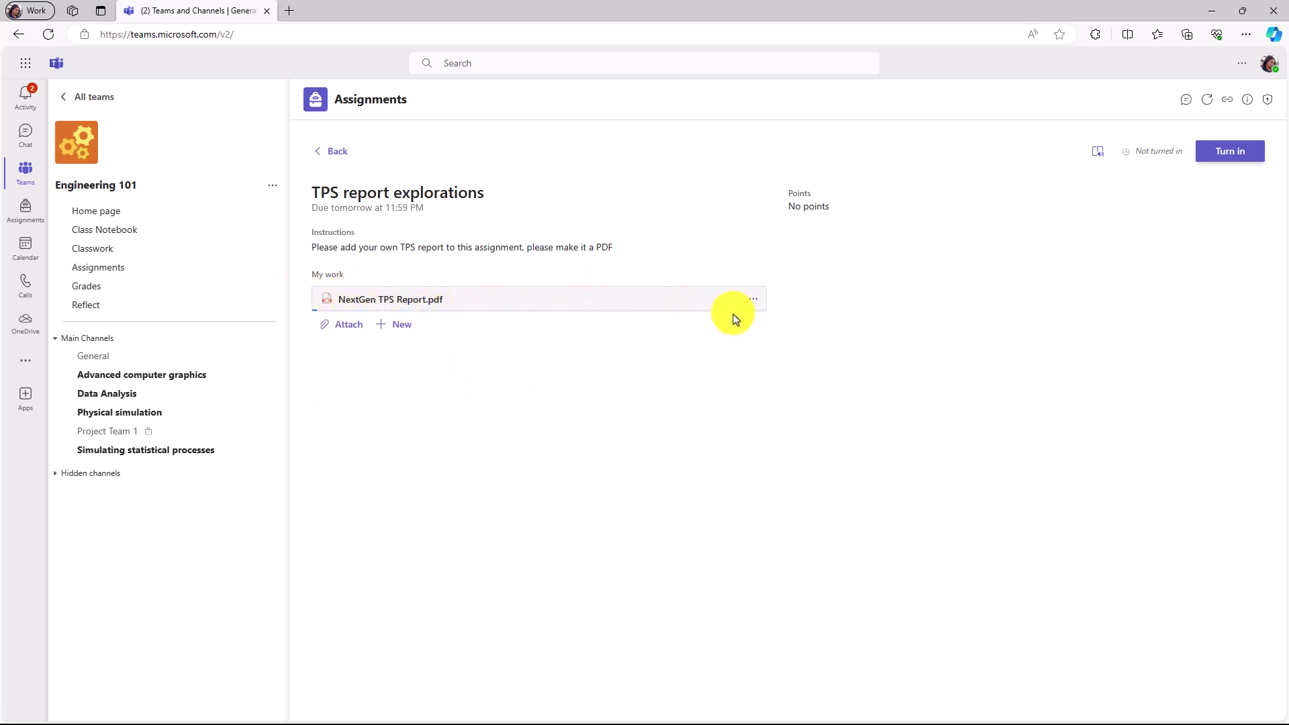
{"action": "left_click", "coordinate": [349, 300]}
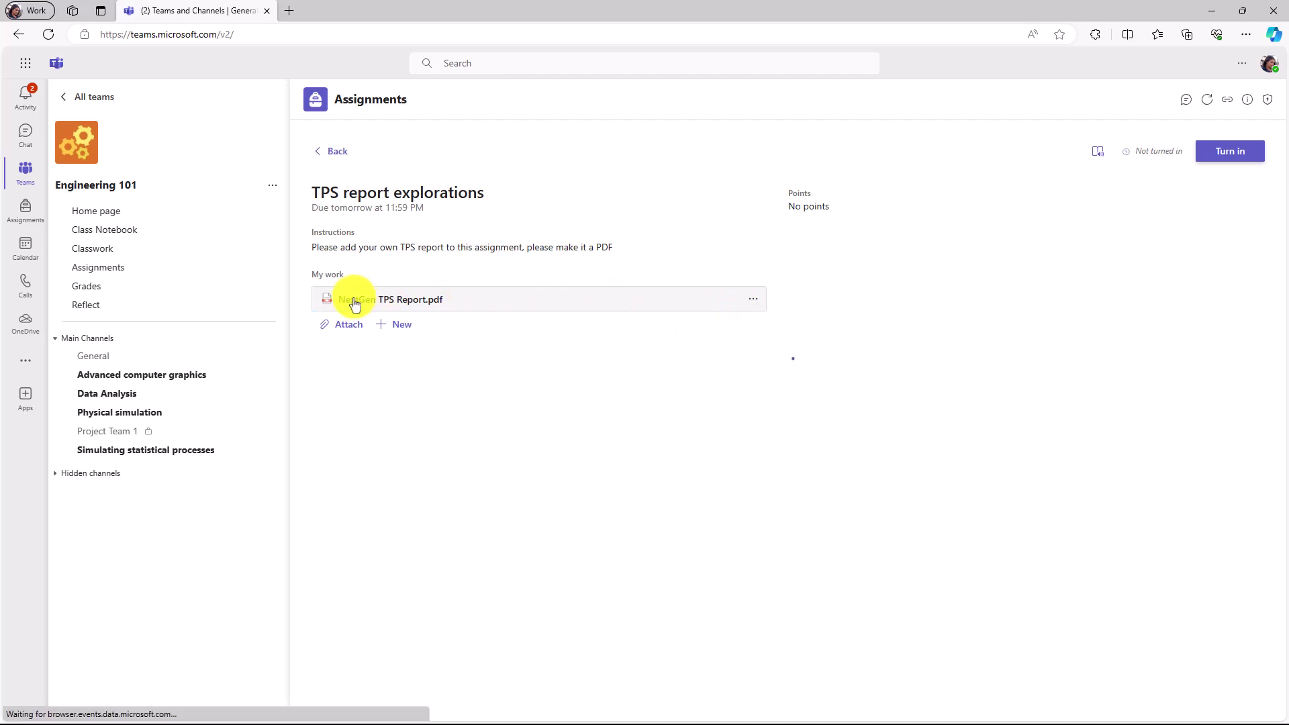
{"action": "left_click", "coordinate": [1175, 98]}
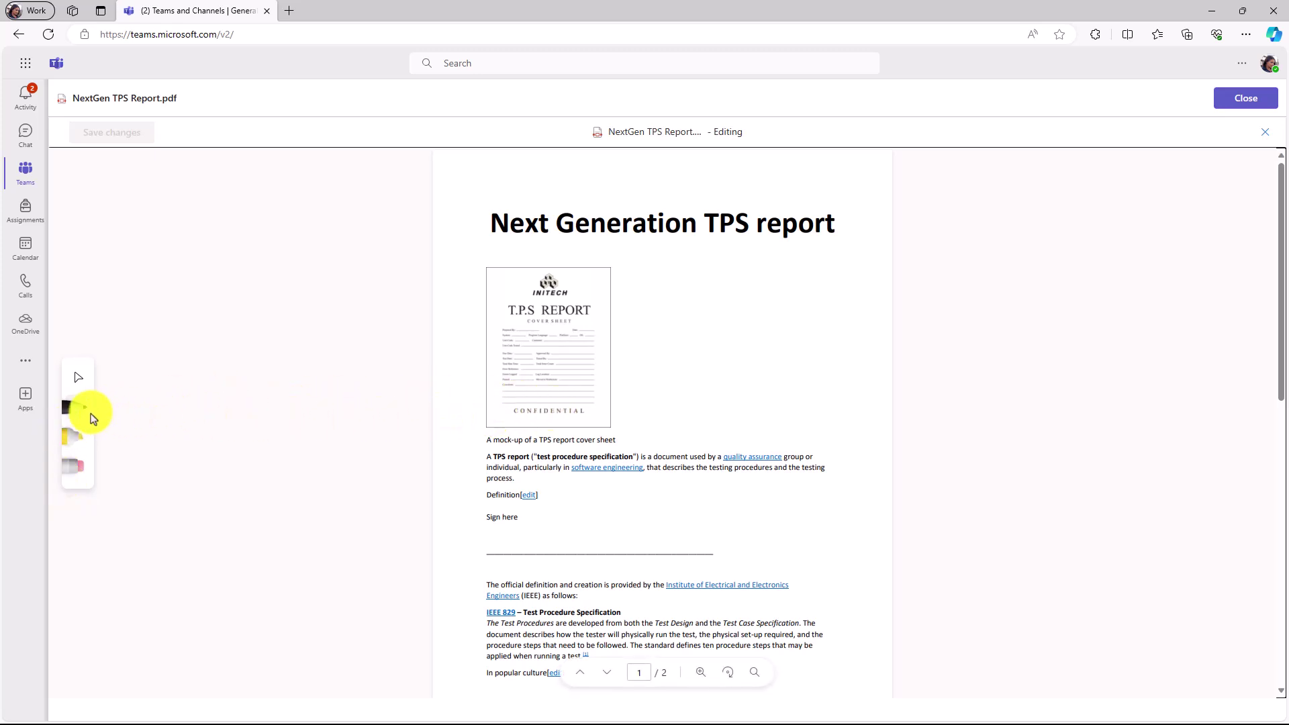
Sign the Sign here line of the TPS report in purple ink
{"action": "left_click", "coordinate": [70, 411]}
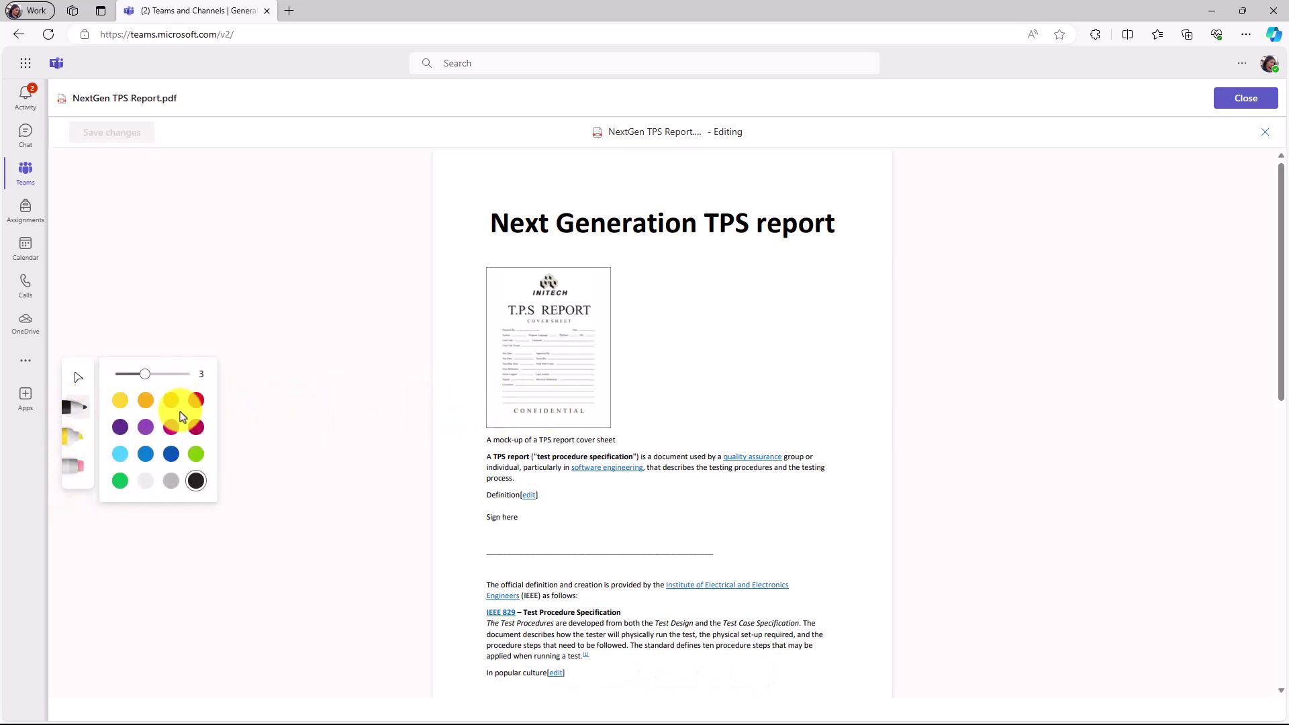
{"action": "left_click", "coordinate": [146, 428]}
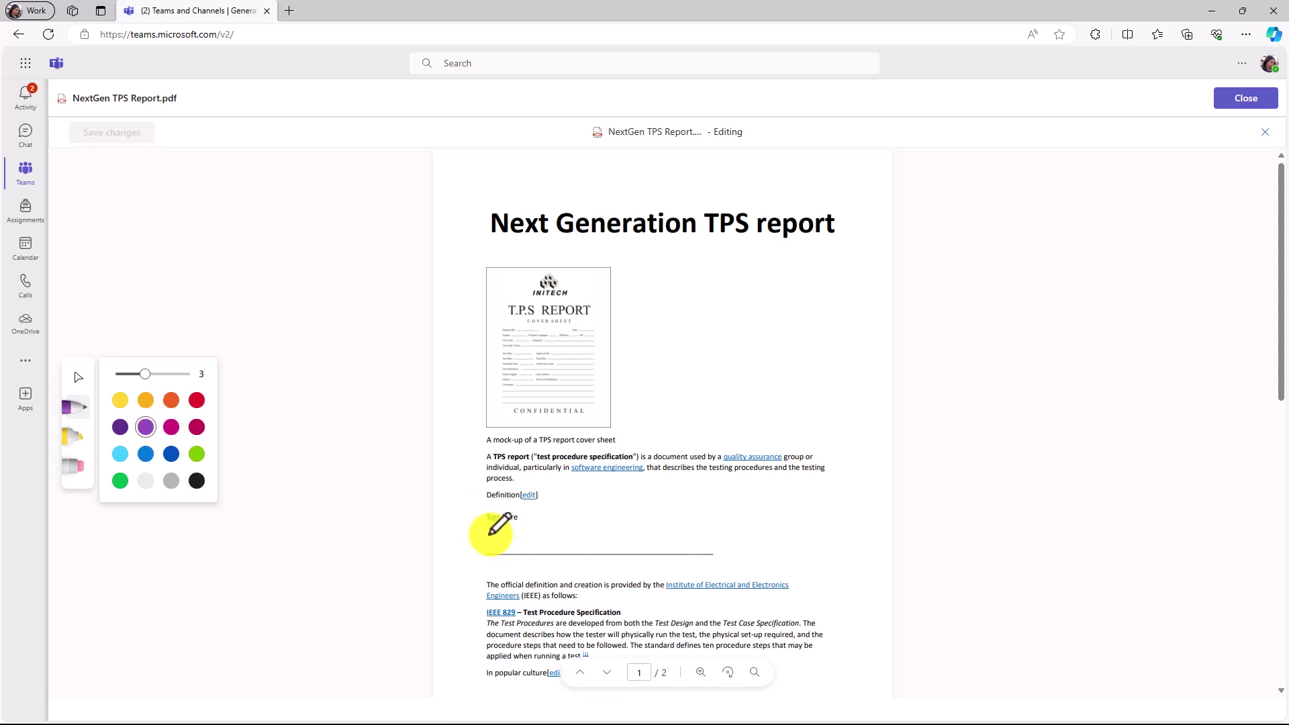
{"action": "mouse_move", "coordinate": [490, 533]}
{"action": "left_mouse_down"}
{"action": "mouse_move", "coordinate": [520, 521]}
{"action": "mouse_move", "coordinate": [680, 547]}
{"action": "left_mouse_up"}
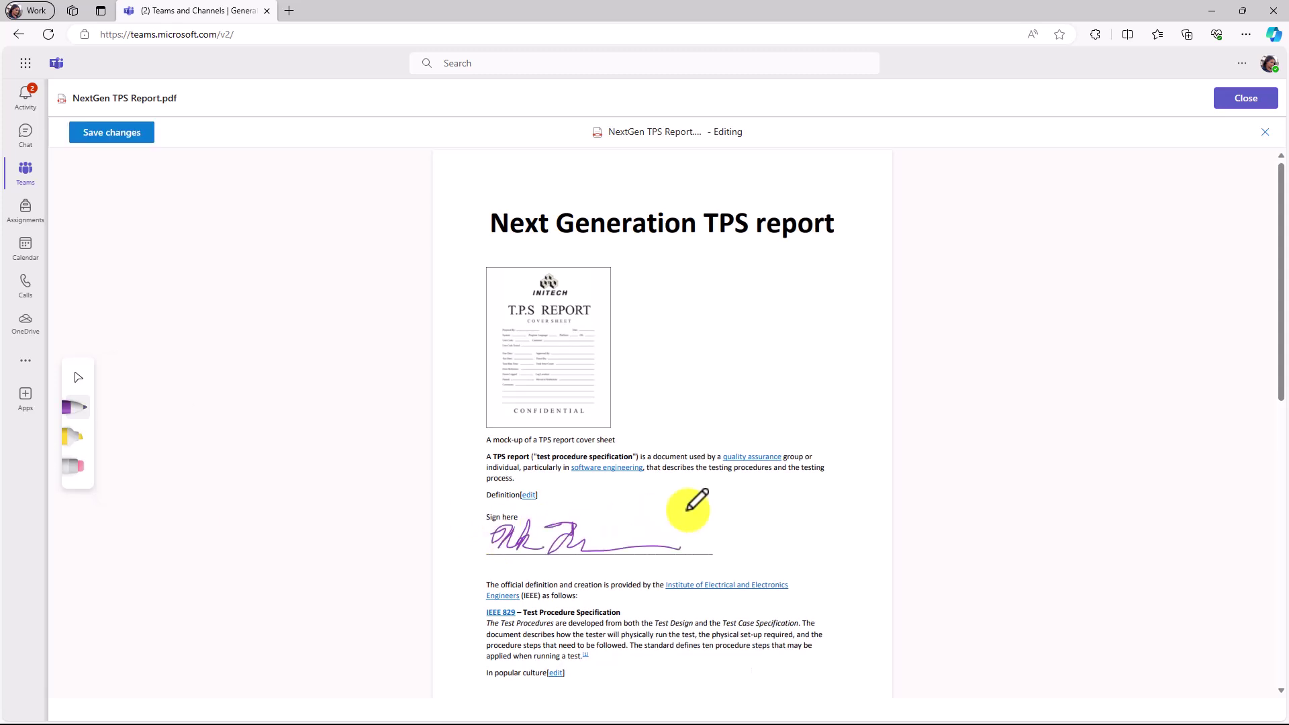
Highlight the Next Generation TPS report title in yellow
{"action": "left_click", "coordinate": [75, 437]}
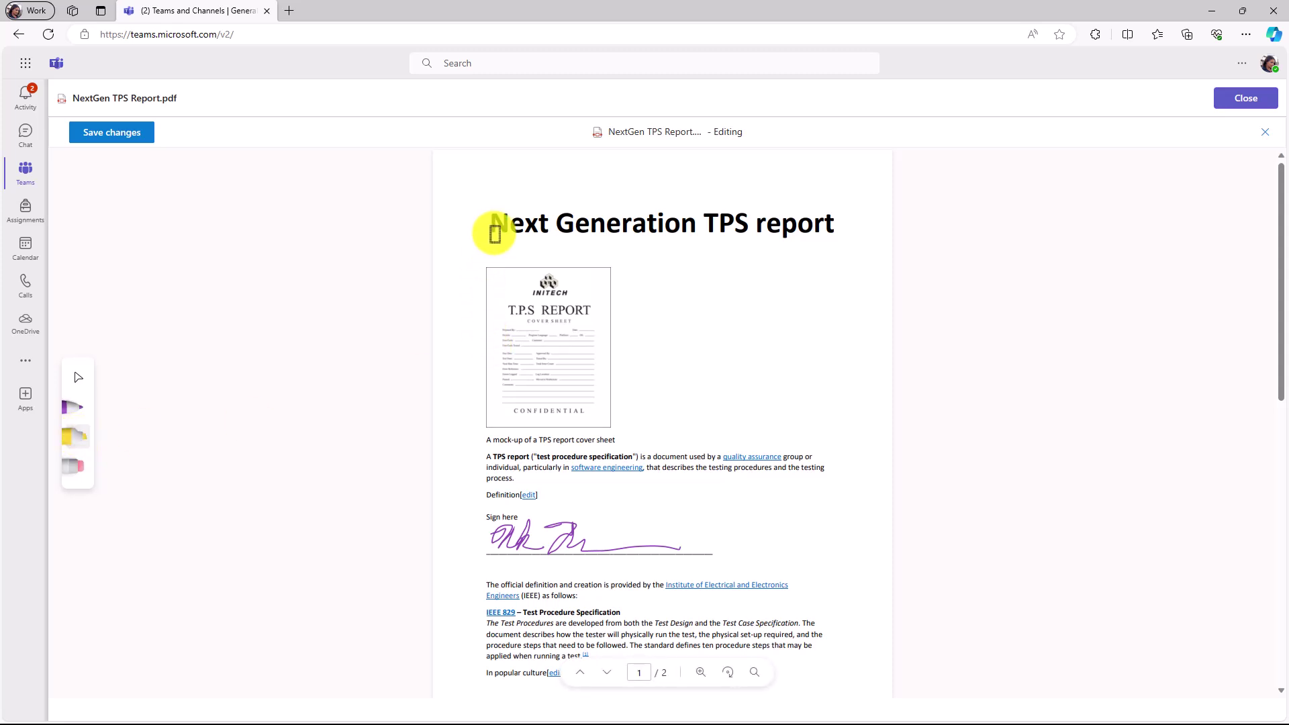
{"action": "mouse_move", "coordinate": [495, 233]}
{"action": "left_mouse_down"}
{"action": "mouse_move", "coordinate": [690, 224]}
{"action": "mouse_move", "coordinate": [537, 225]}
{"action": "left_mouse_up"}
{"action": "left_click", "coordinate": [72, 468]}
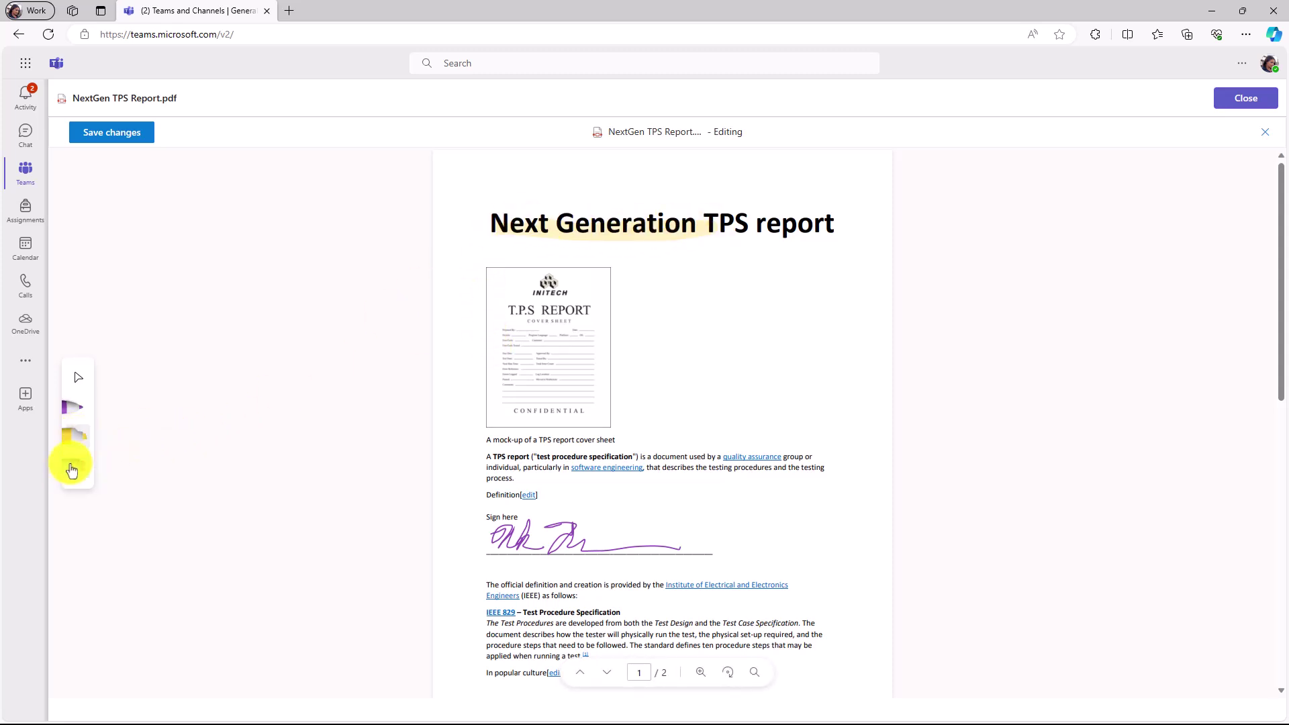
{"action": "left_click", "coordinate": [79, 446]}
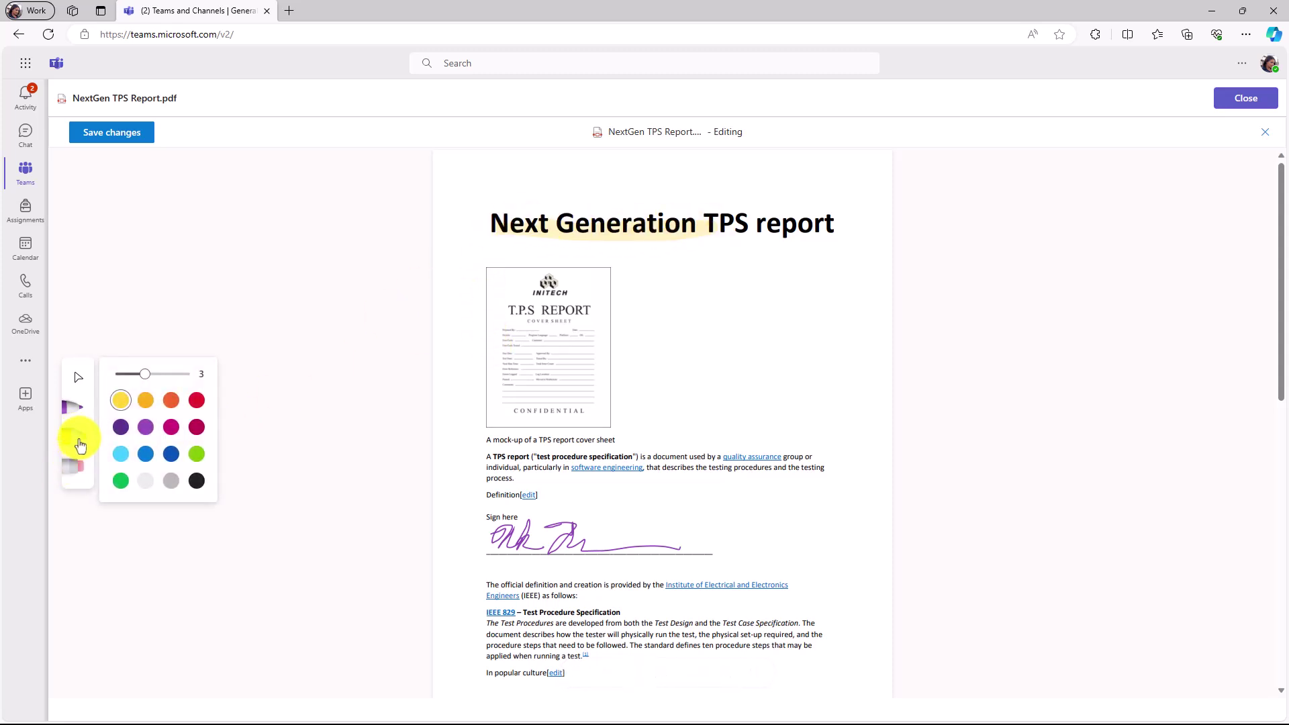
{"action": "left_click", "coordinate": [278, 355]}
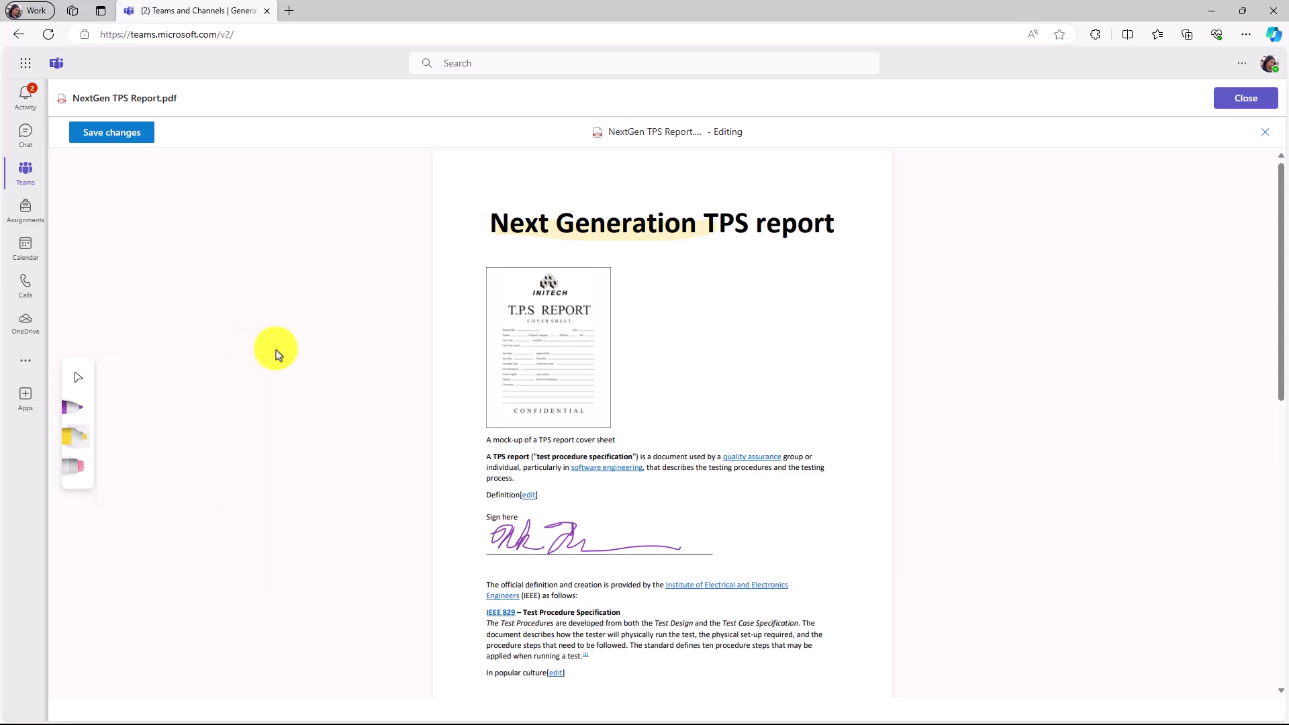
Save the edited PDF, close the editor and turn in the assignment
{"action": "left_click", "coordinate": [115, 137]}
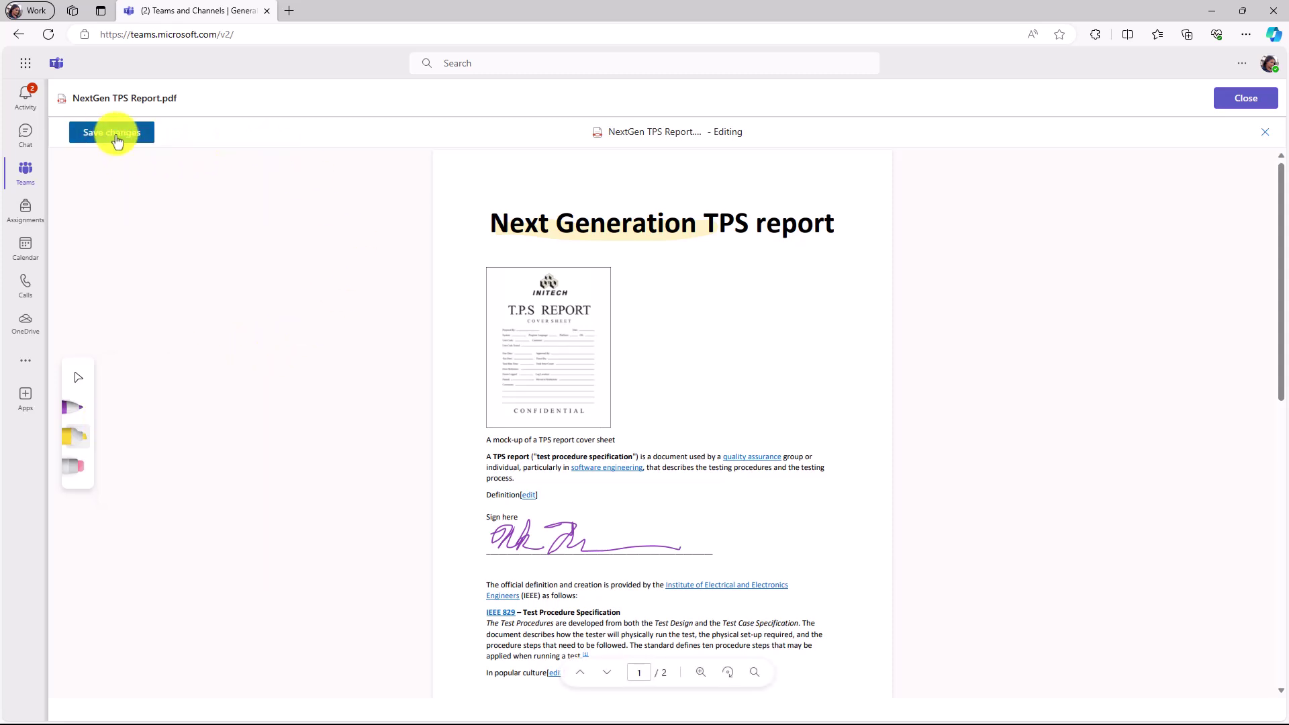
{"action": "left_click", "coordinate": [1212, 118]}
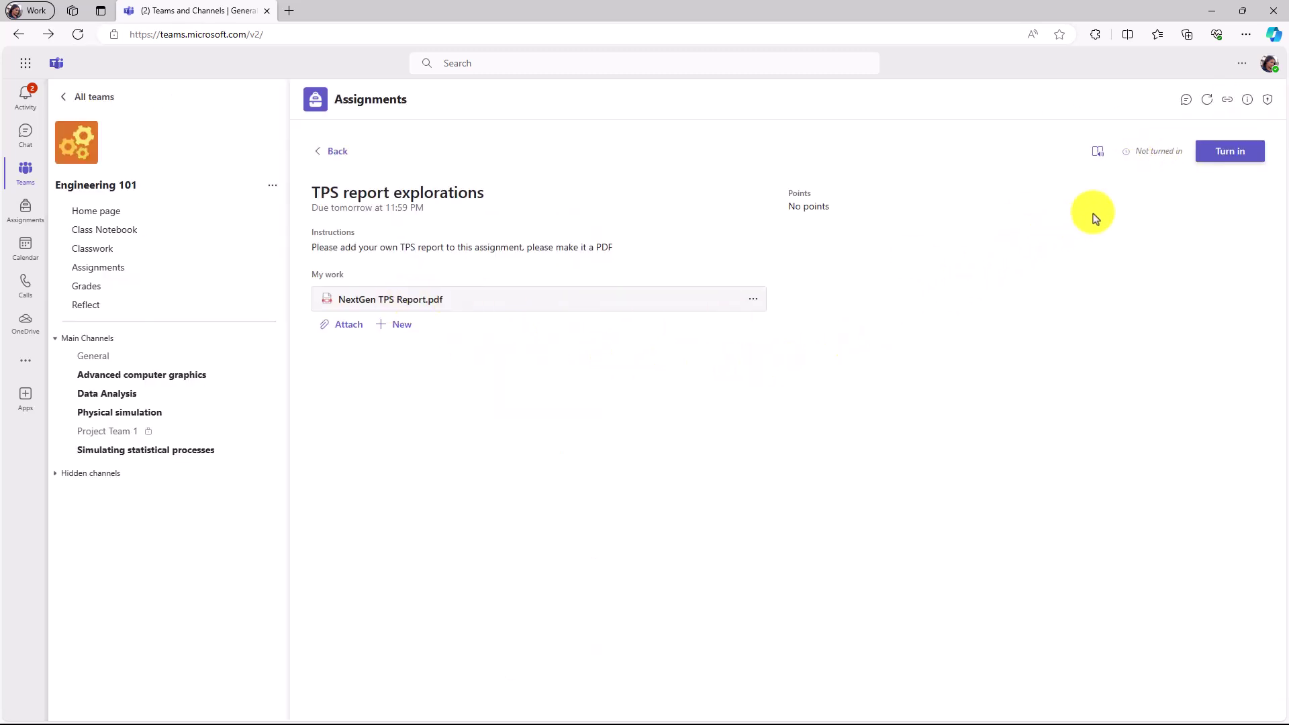
{"action": "left_click", "coordinate": [1241, 156]}
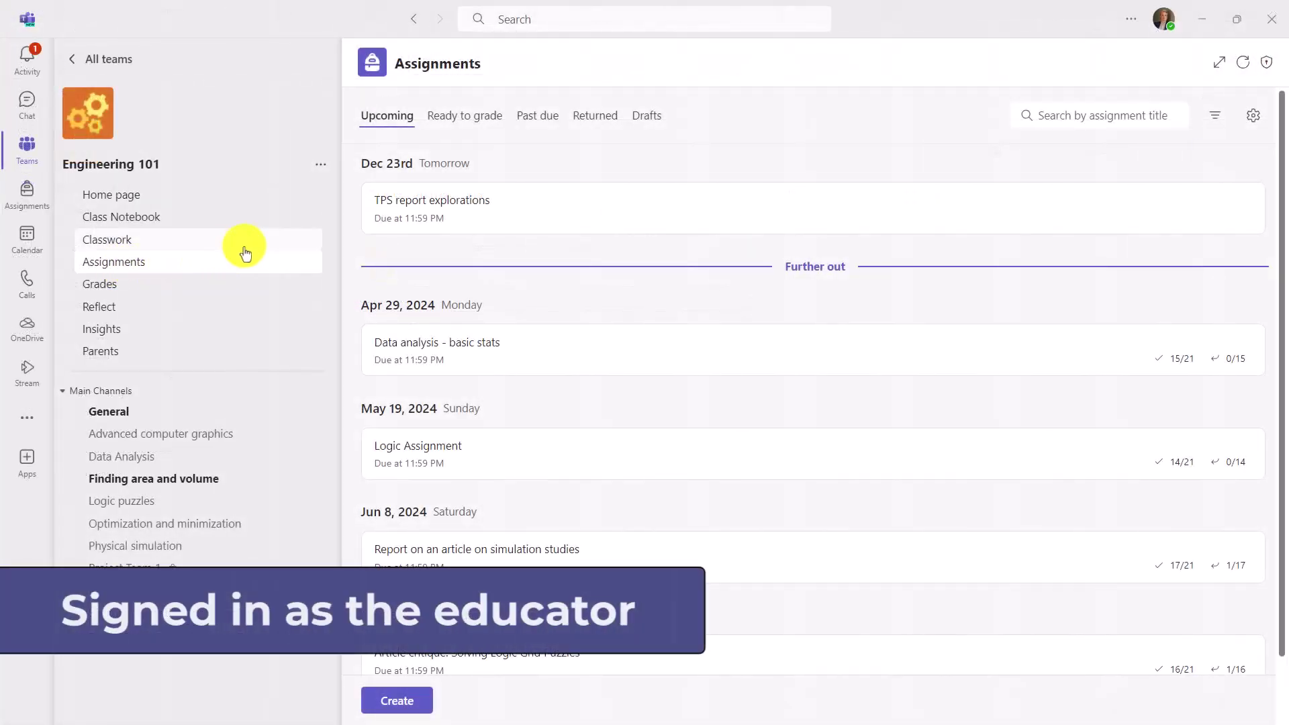
Open TPS report explorations submissions and the turned-in student's NextGen TPS Report.pdf
{"action": "left_click", "coordinate": [537, 209]}
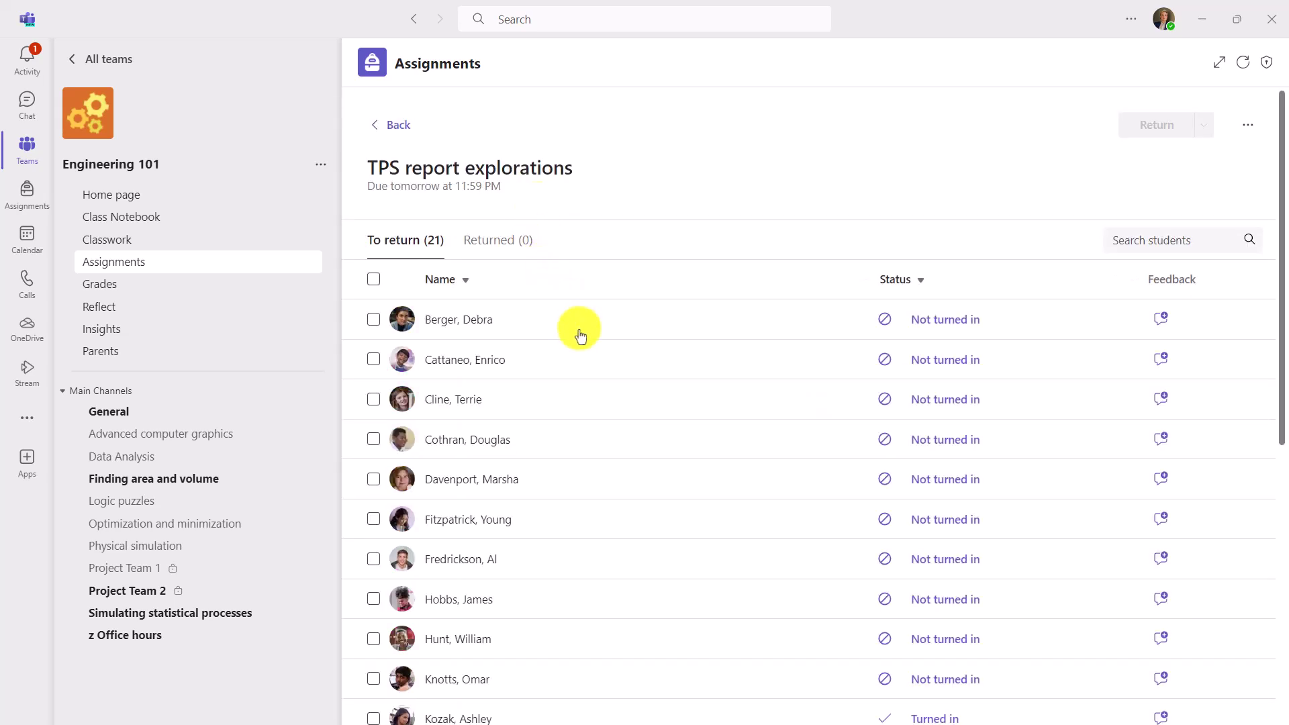
{"action": "scroll", "coordinate": [592, 361], "scroll_direction": "down", "scroll_amount": 3}
{"action": "left_click", "coordinate": [454, 484]}
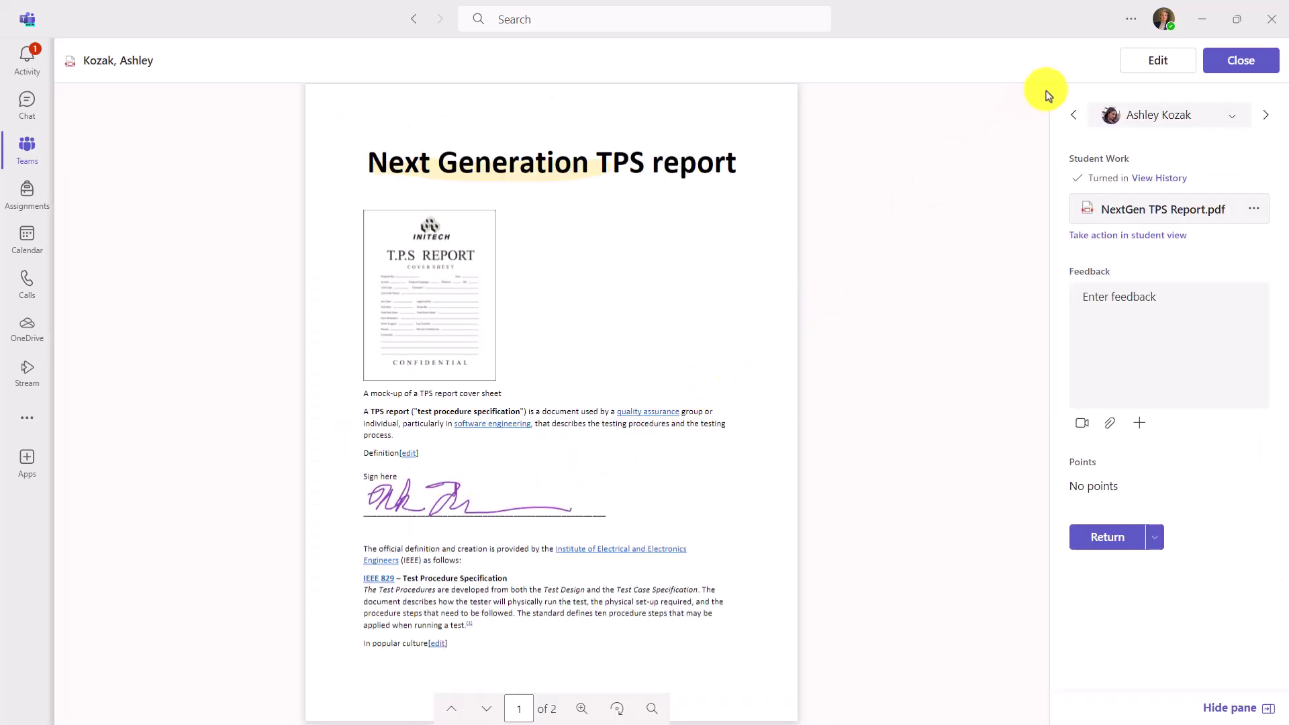
Draw a red arrow on the cover sheet and circle the IEEE 829 paragraph in red
{"action": "left_click", "coordinate": [1169, 66]}
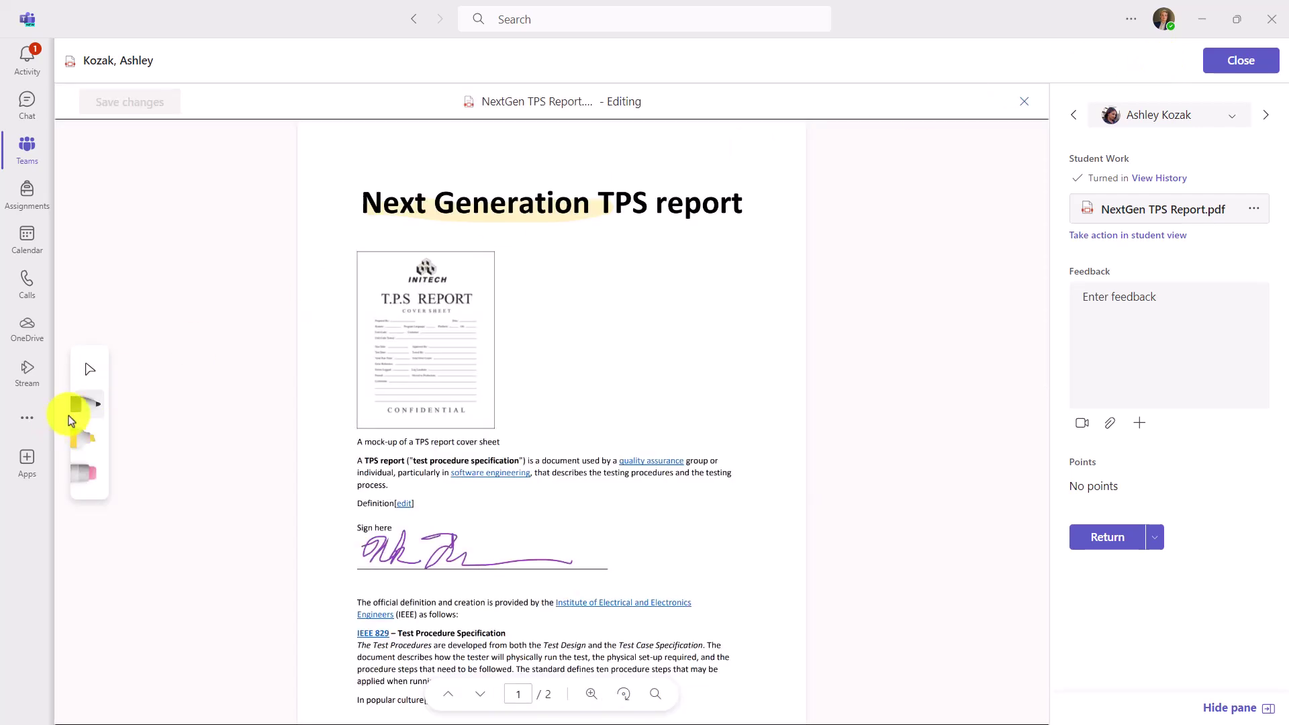
{"action": "left_click", "coordinate": [92, 407]}
{"action": "left_click", "coordinate": [206, 397]}
{"action": "left_click", "coordinate": [227, 398]}
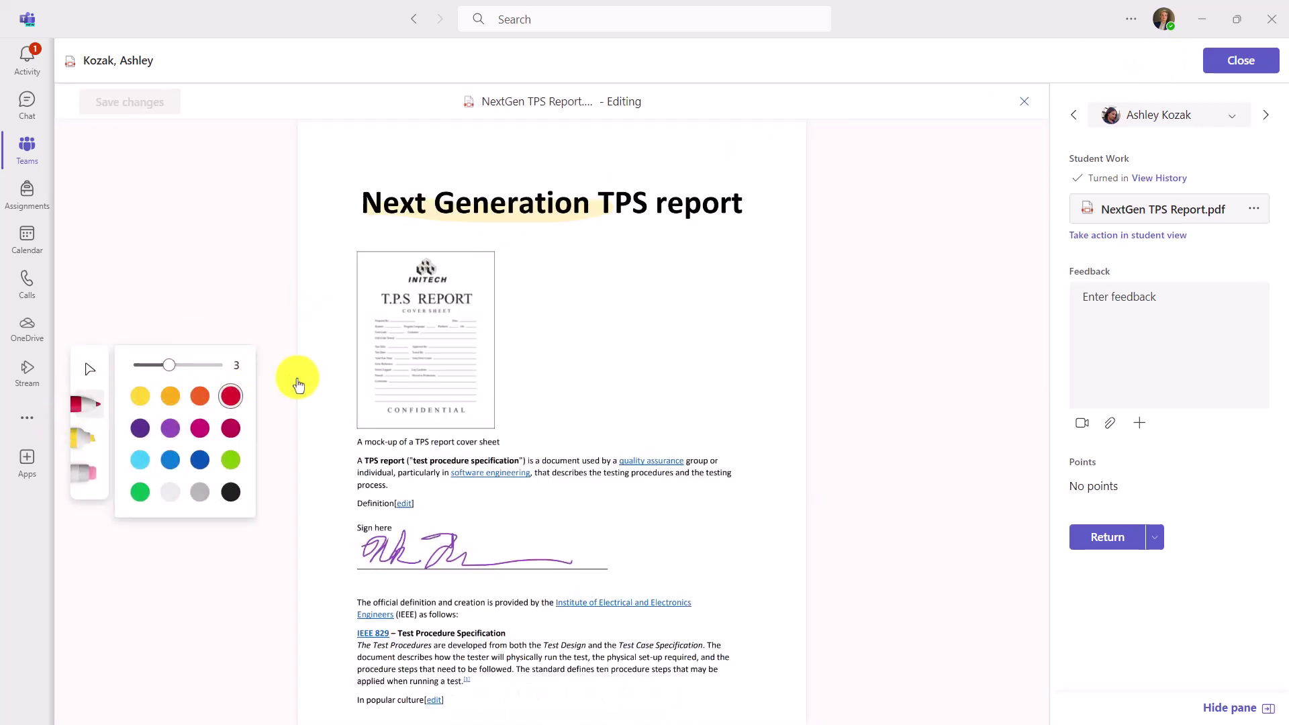
{"action": "left_click_drag", "start_coordinate": [608, 293], "coordinate": [423, 322]}
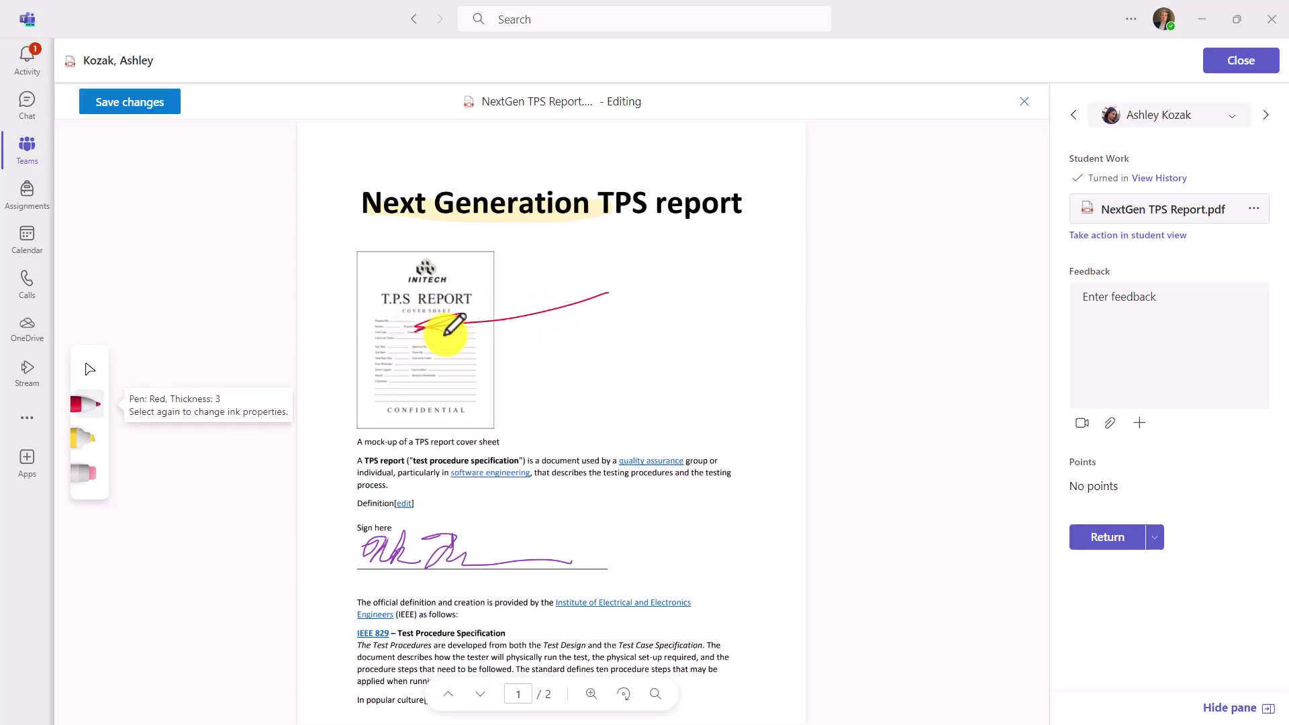
{"action": "scroll", "coordinate": [604, 541], "scroll_direction": "down", "scroll_amount": 5}
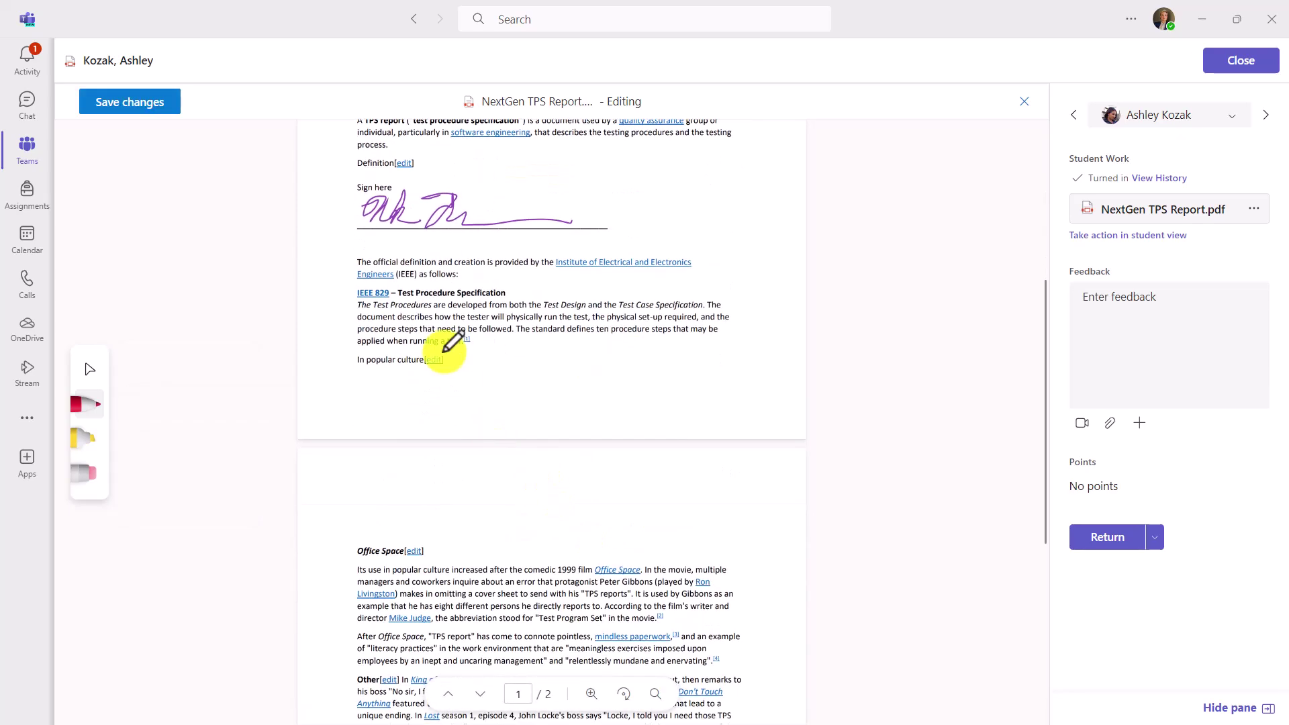
{"action": "mouse_move", "coordinate": [397, 275]}
{"action": "left_mouse_down"}
{"action": "mouse_move", "coordinate": [647, 308]}
{"action": "mouse_move", "coordinate": [394, 276]}
{"action": "mouse_move", "coordinate": [383, 253]}
{"action": "left_mouse_up"}
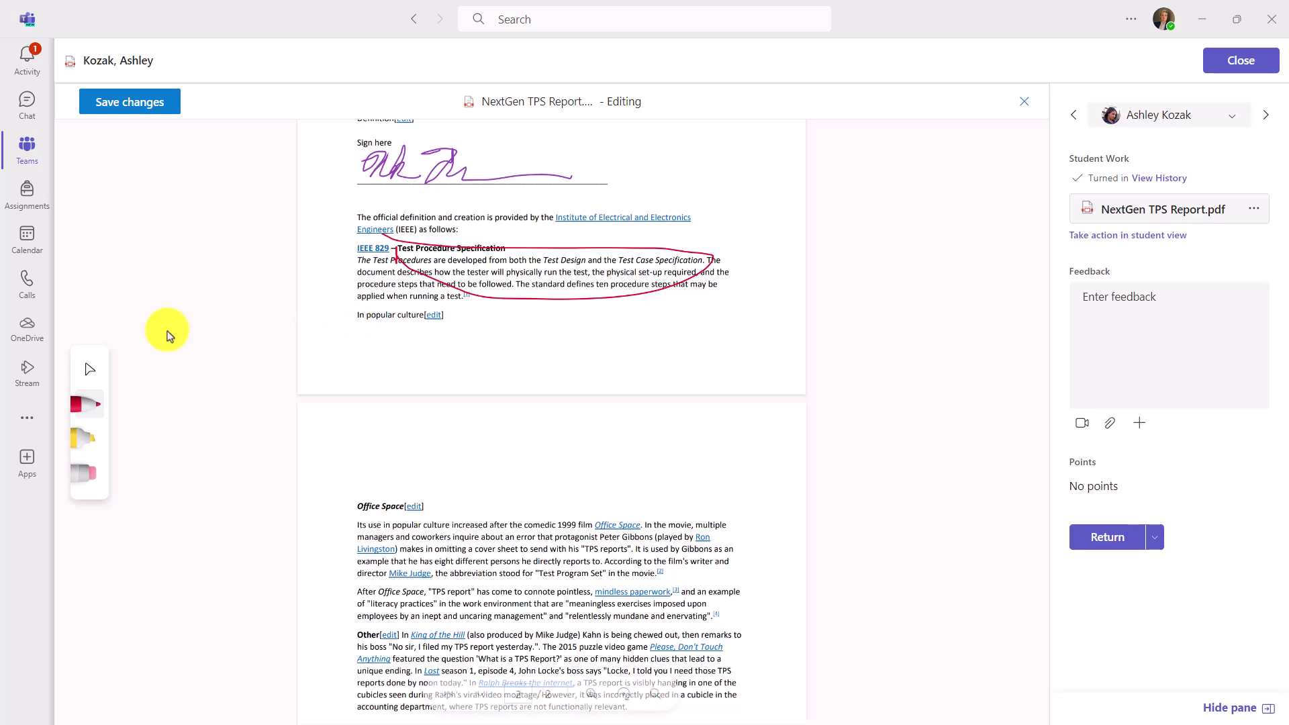
Highlight the popular culture sentence, highlight the Office Space sentence in purple, and save
{"action": "left_click", "coordinate": [86, 448]}
{"action": "mouse_move", "coordinate": [384, 524]}
{"action": "left_mouse_down"}
{"action": "mouse_move", "coordinate": [489, 526]}
{"action": "mouse_move", "coordinate": [466, 536]}
{"action": "left_mouse_up"}
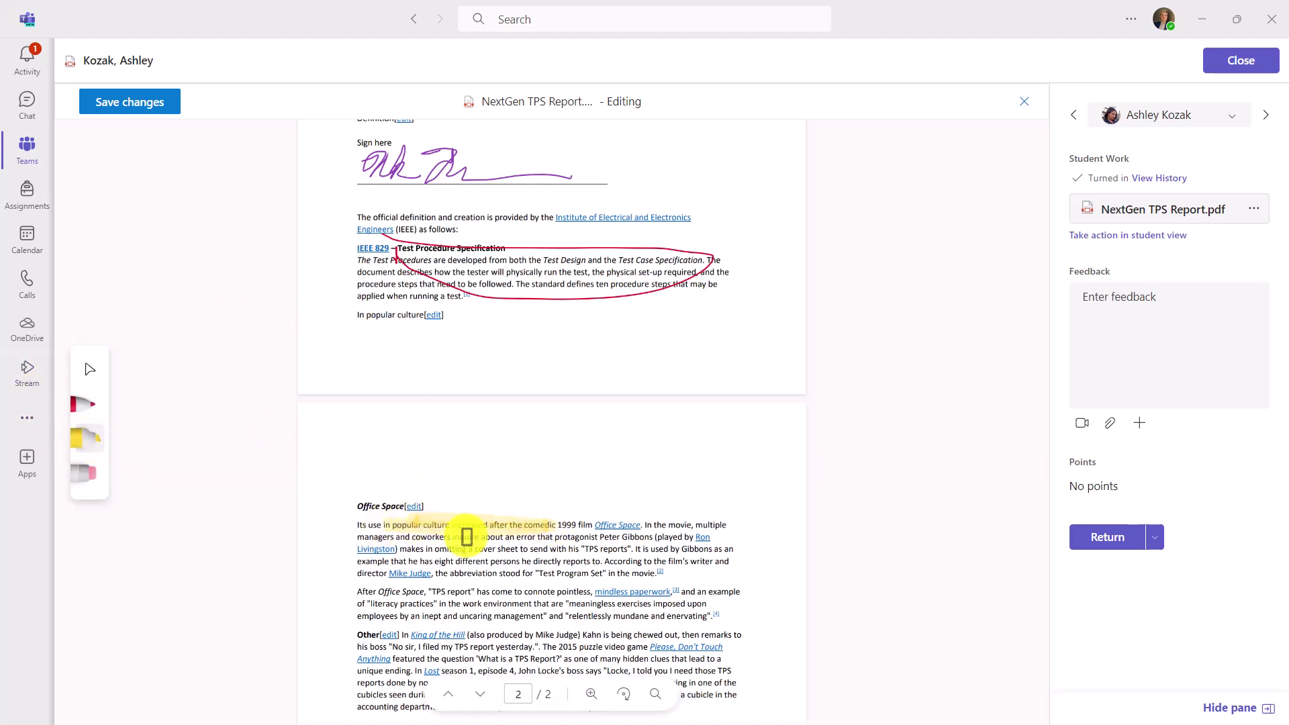
{"action": "left_click", "coordinate": [89, 450]}
{"action": "left_click", "coordinate": [169, 433]}
{"action": "mouse_move", "coordinate": [379, 592]}
{"action": "left_mouse_down"}
{"action": "mouse_move", "coordinate": [526, 589]}
{"action": "mouse_move", "coordinate": [383, 596]}
{"action": "left_mouse_up"}
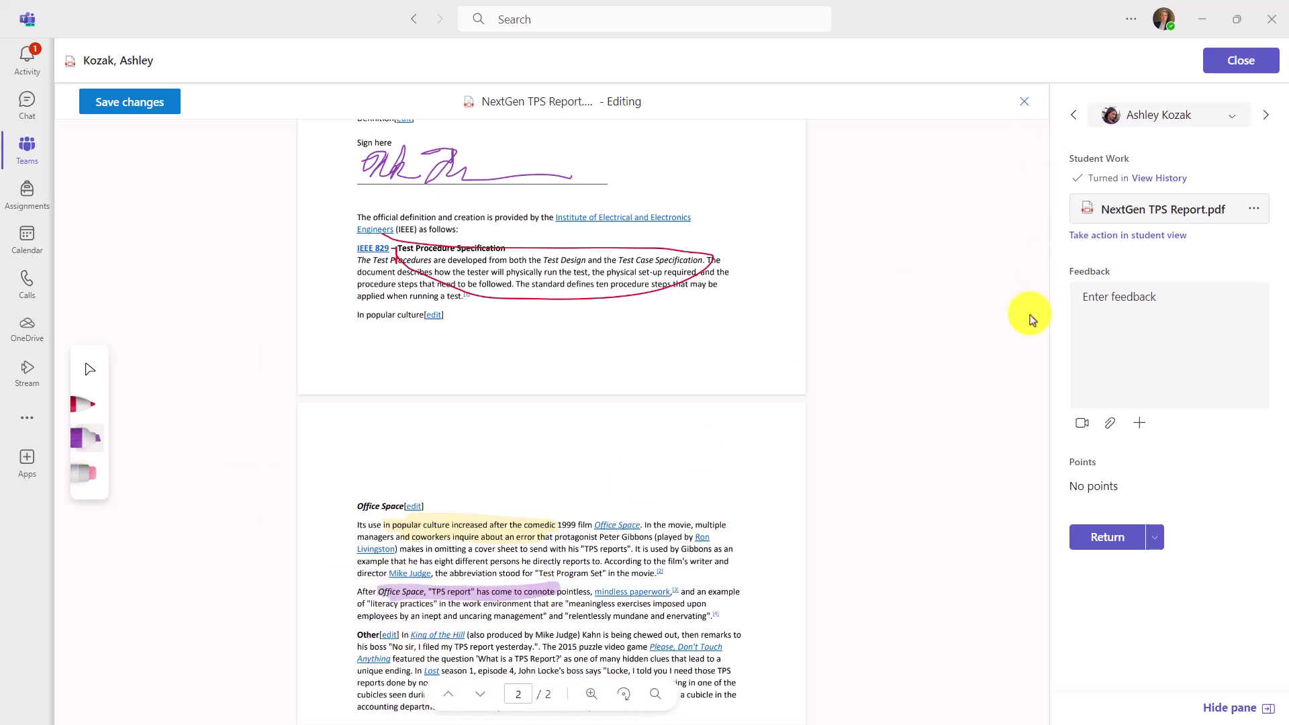
{"action": "left_click", "coordinate": [128, 97]}
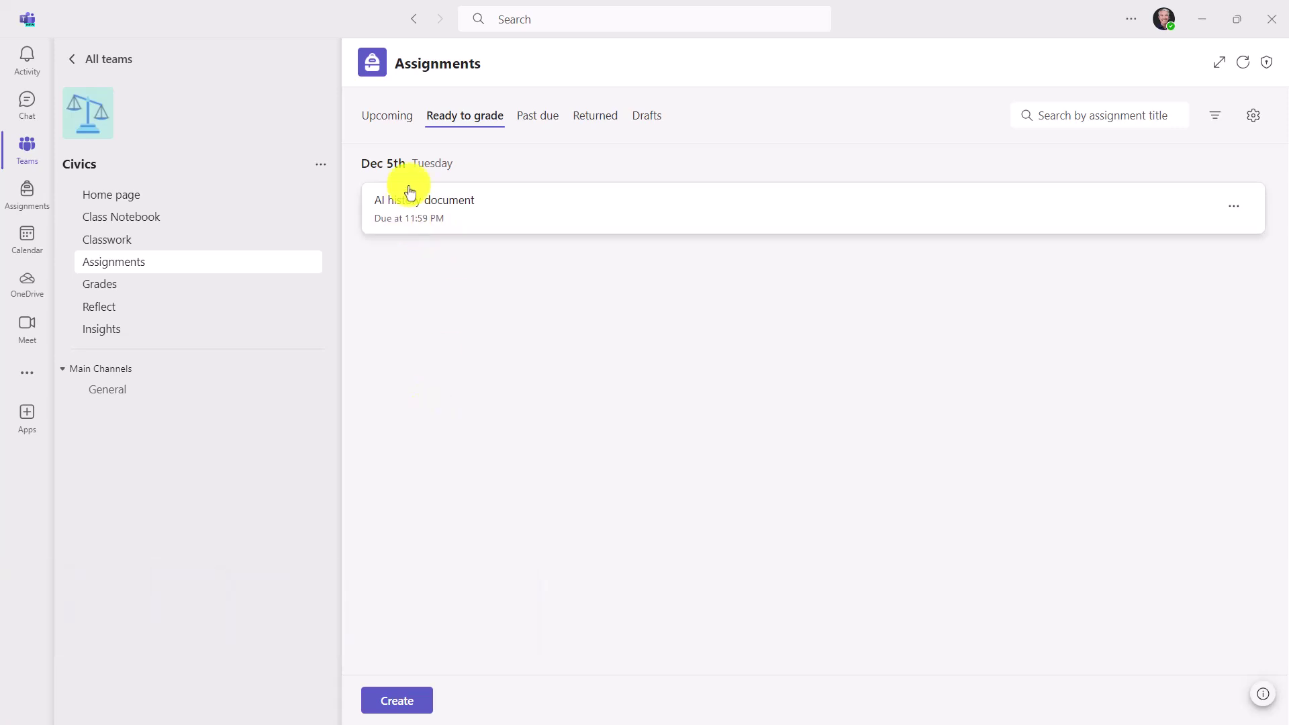
Select the three students missing the AI history document and send them a reminder
{"action": "left_click", "coordinate": [505, 206]}
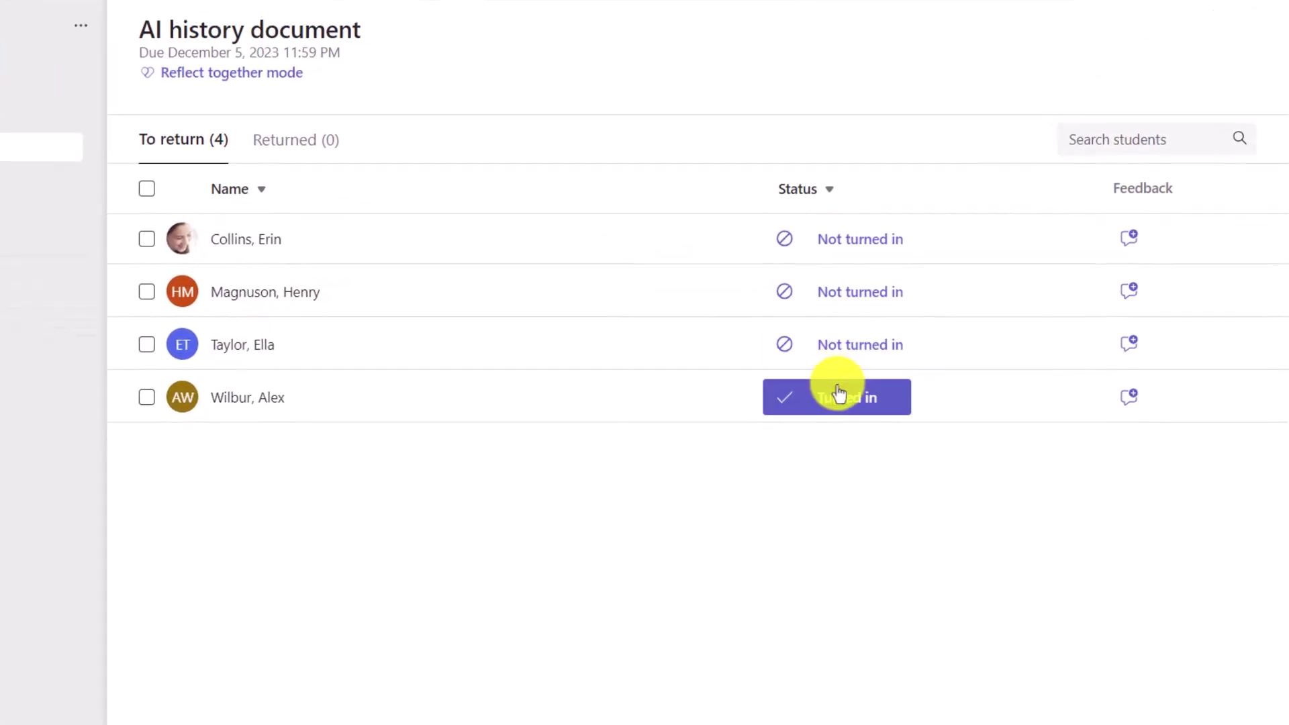
{"action": "left_click", "coordinate": [147, 241]}
{"action": "left_click", "coordinate": [147, 354]}
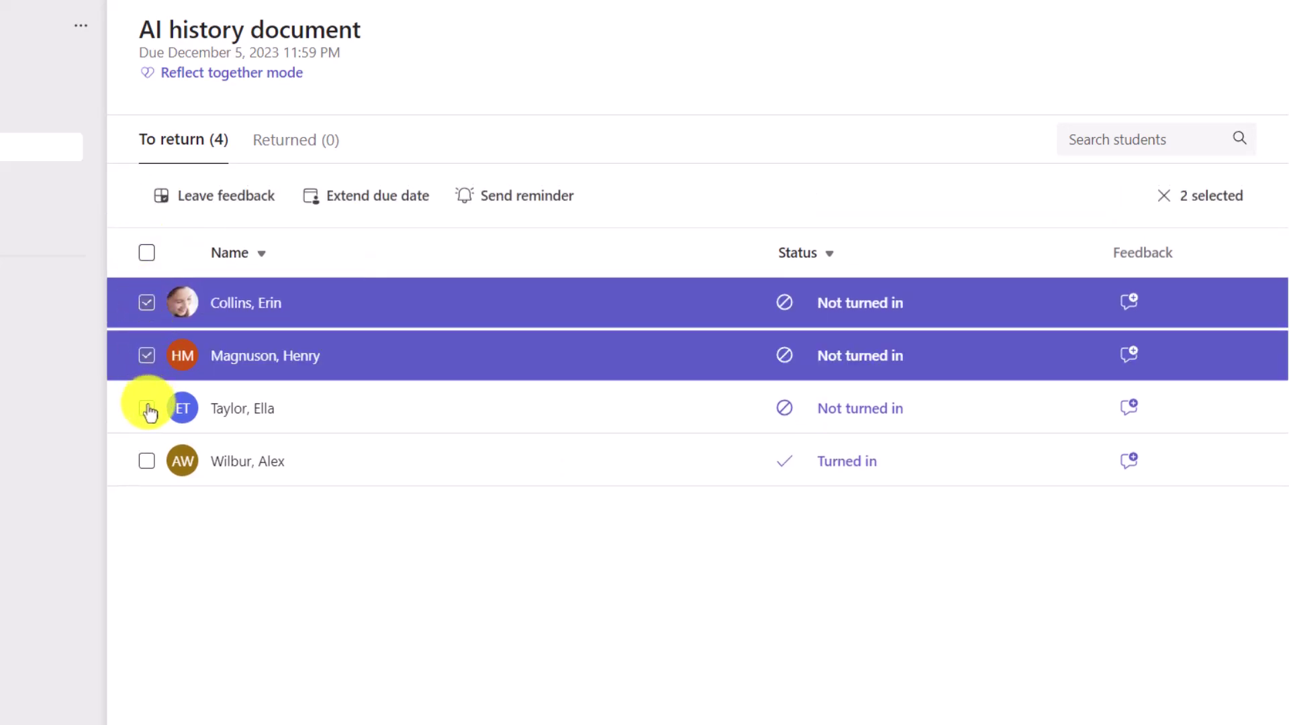
{"action": "left_click", "coordinate": [147, 409]}
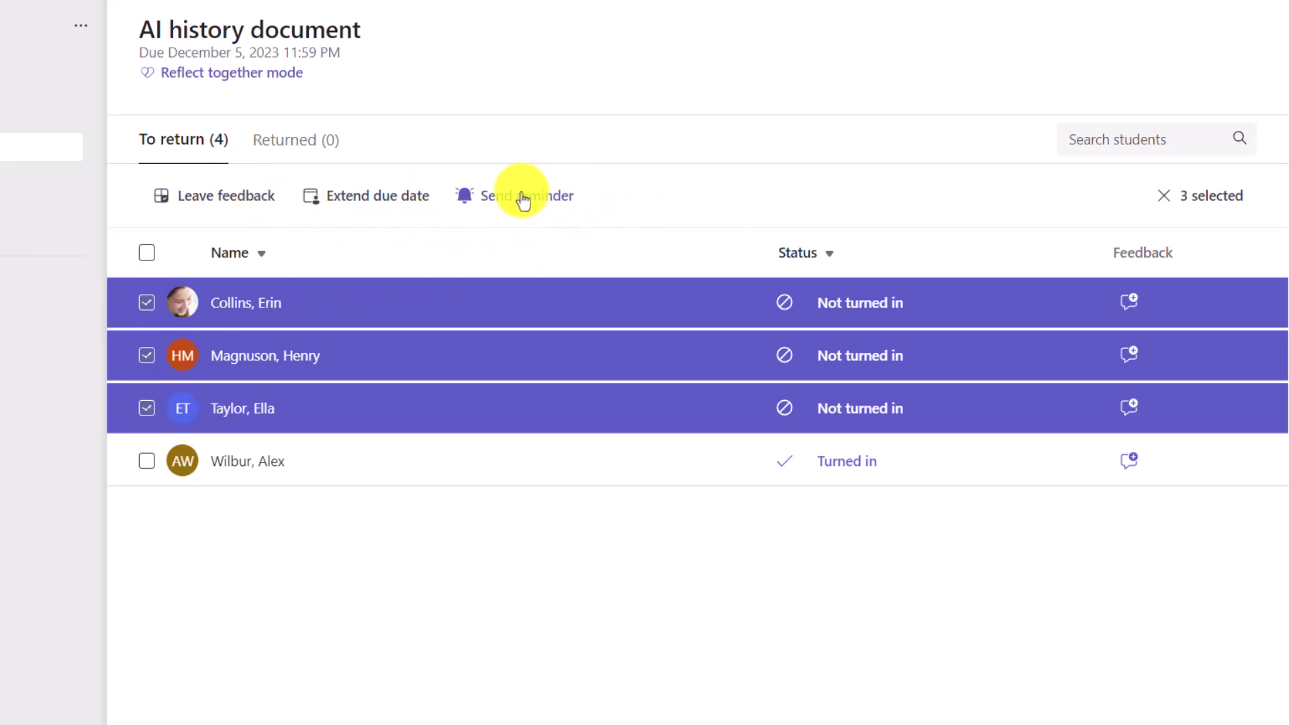
{"action": "left_click", "coordinate": [558, 201]}
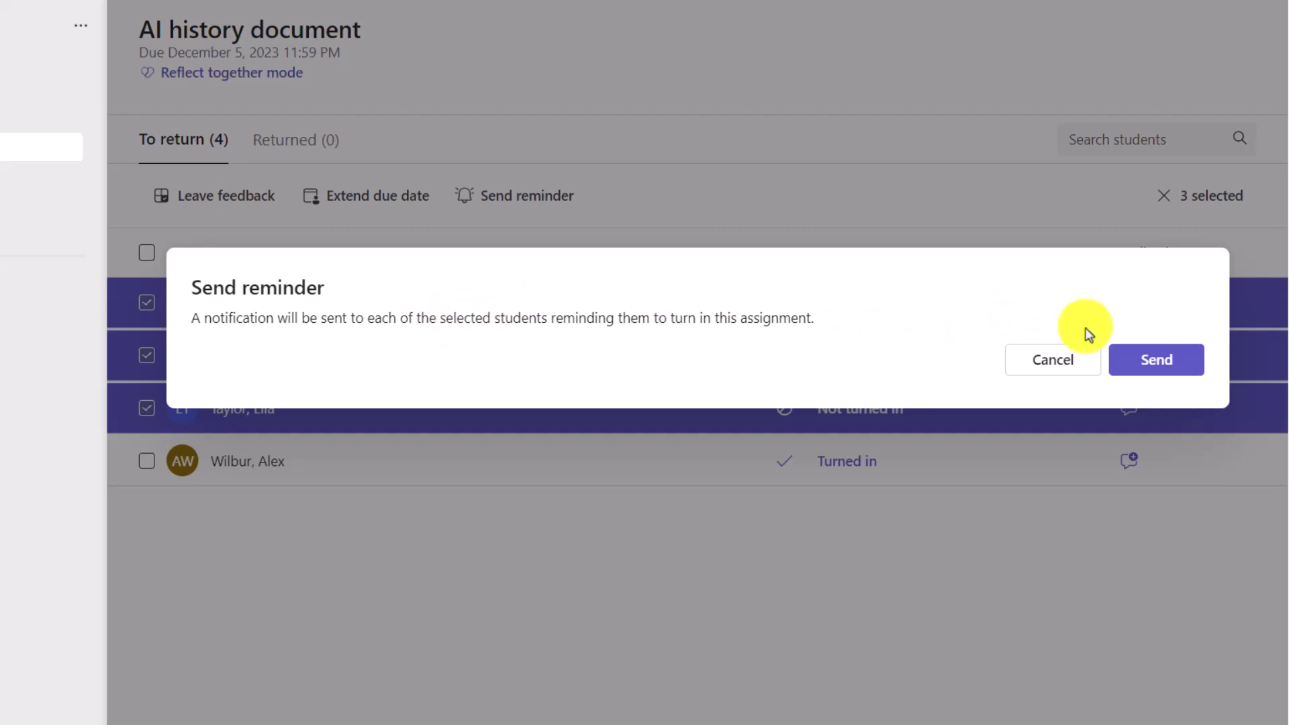
{"action": "left_click", "coordinate": [1163, 361]}
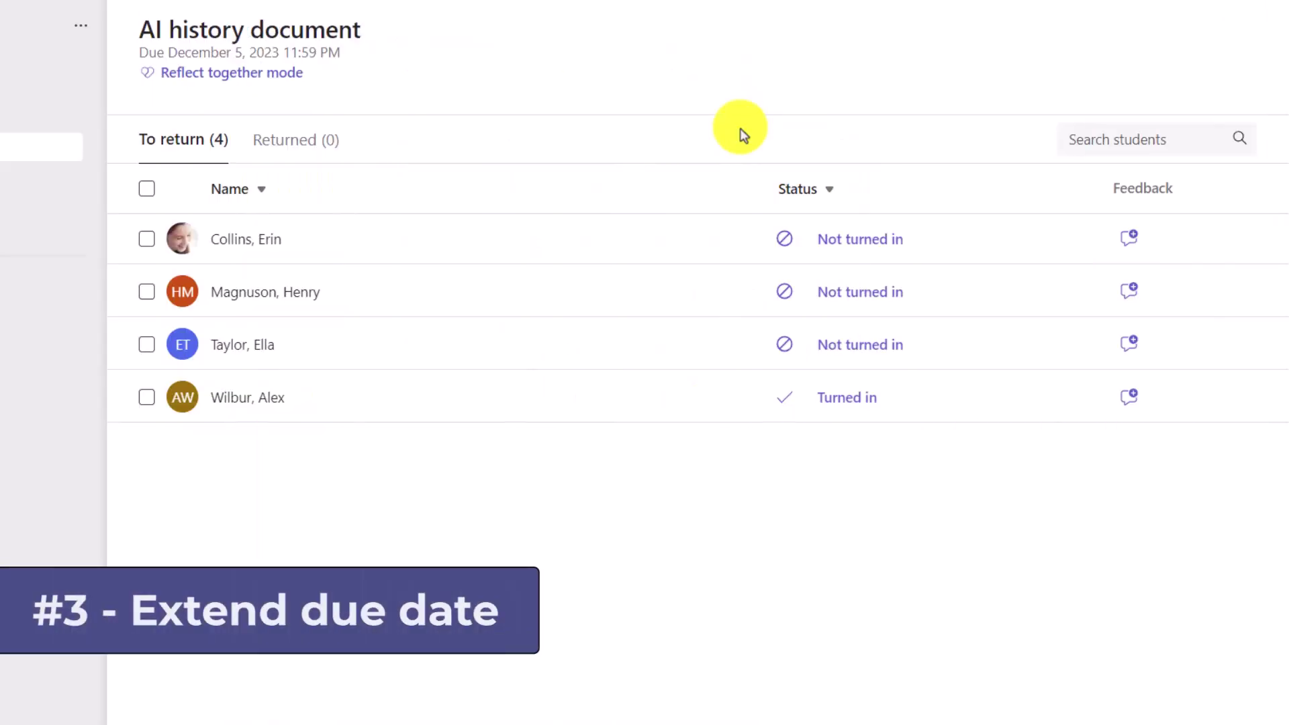
Extend the first missing student's due date to January 12, 2024 at 10:00 AM
{"action": "left_click", "coordinate": [149, 241]}
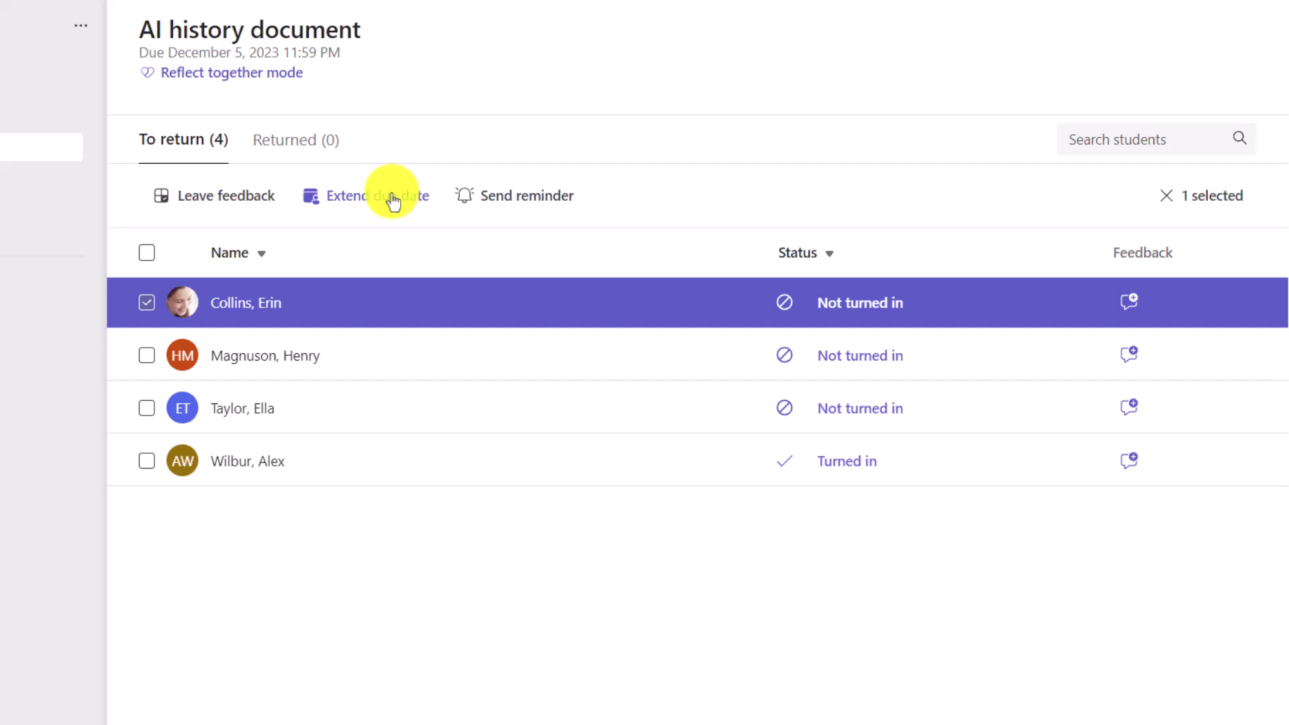
{"action": "left_click", "coordinate": [394, 200]}
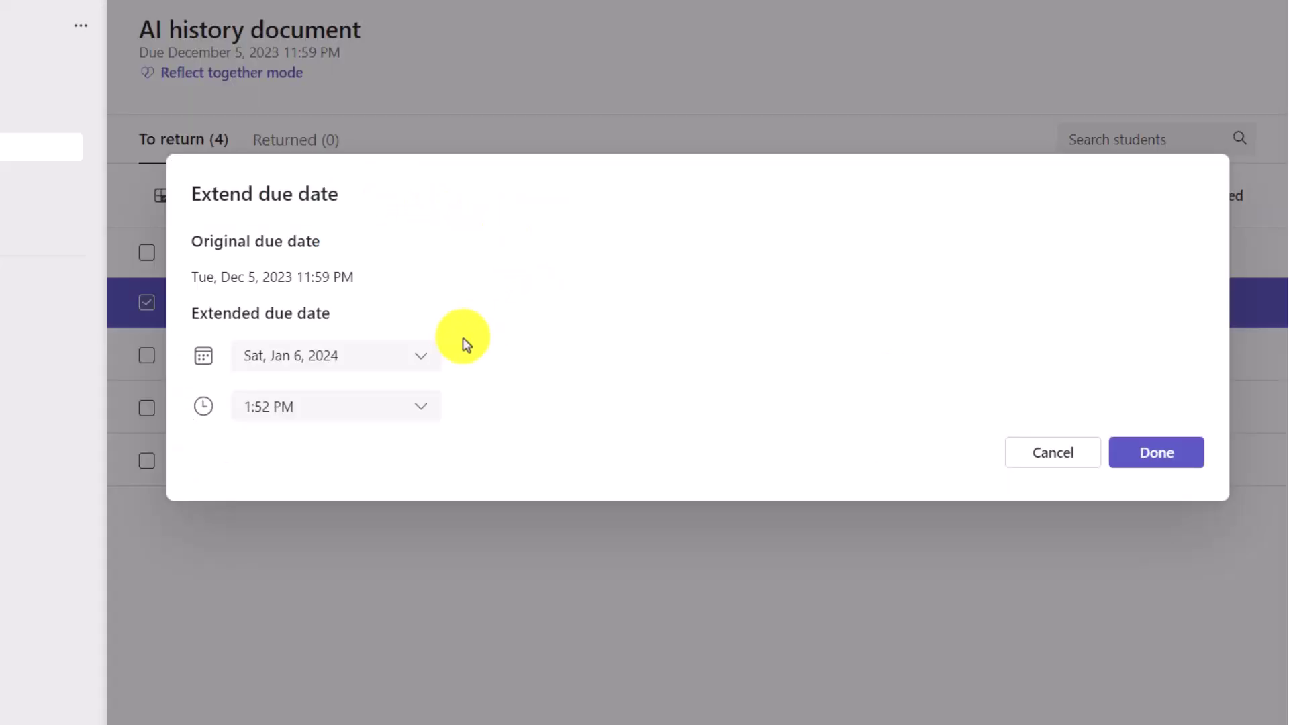
{"action": "left_click", "coordinate": [422, 361]}
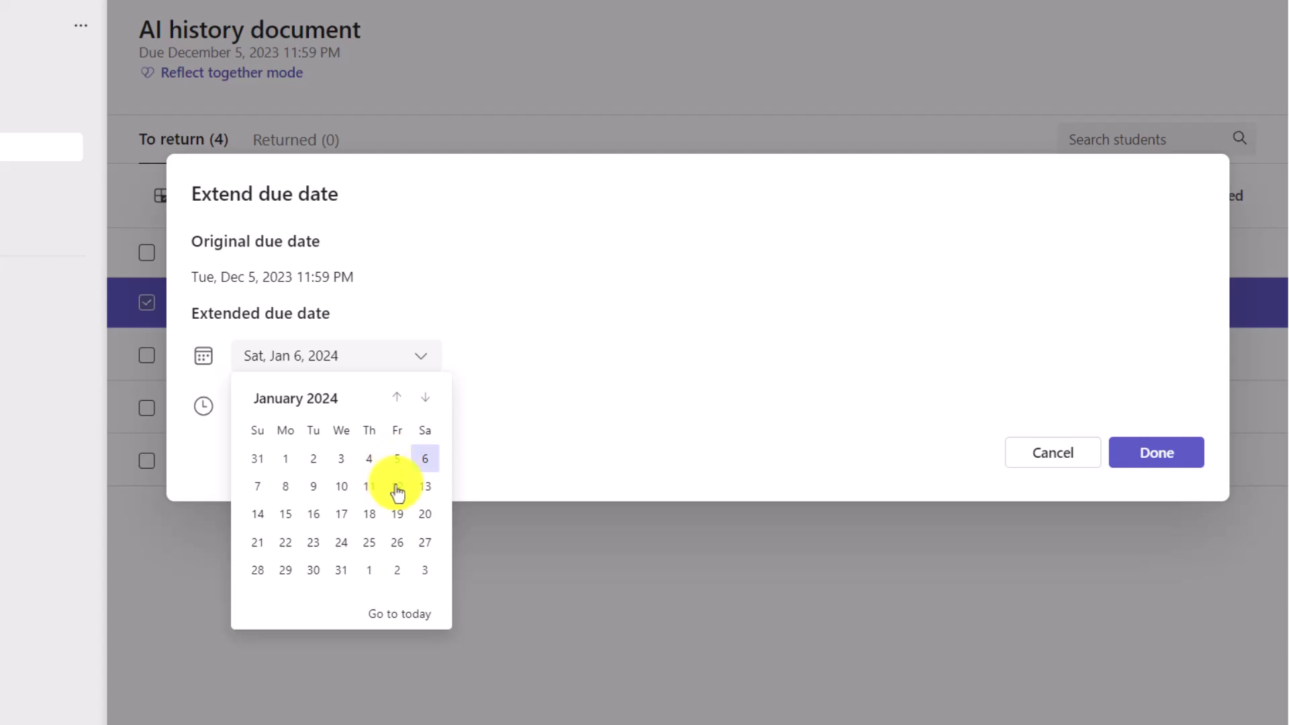
{"action": "left_click", "coordinate": [397, 487]}
{"action": "left_click", "coordinate": [421, 410]}
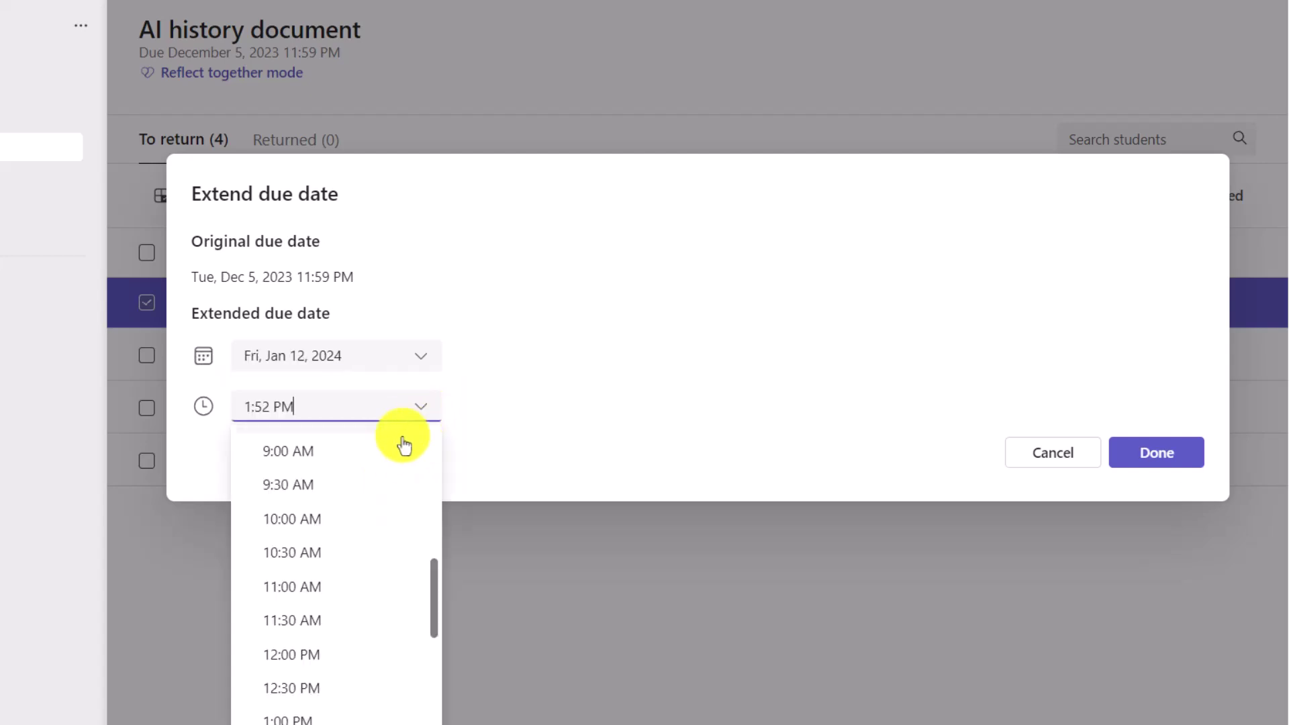
{"action": "left_click", "coordinate": [354, 520]}
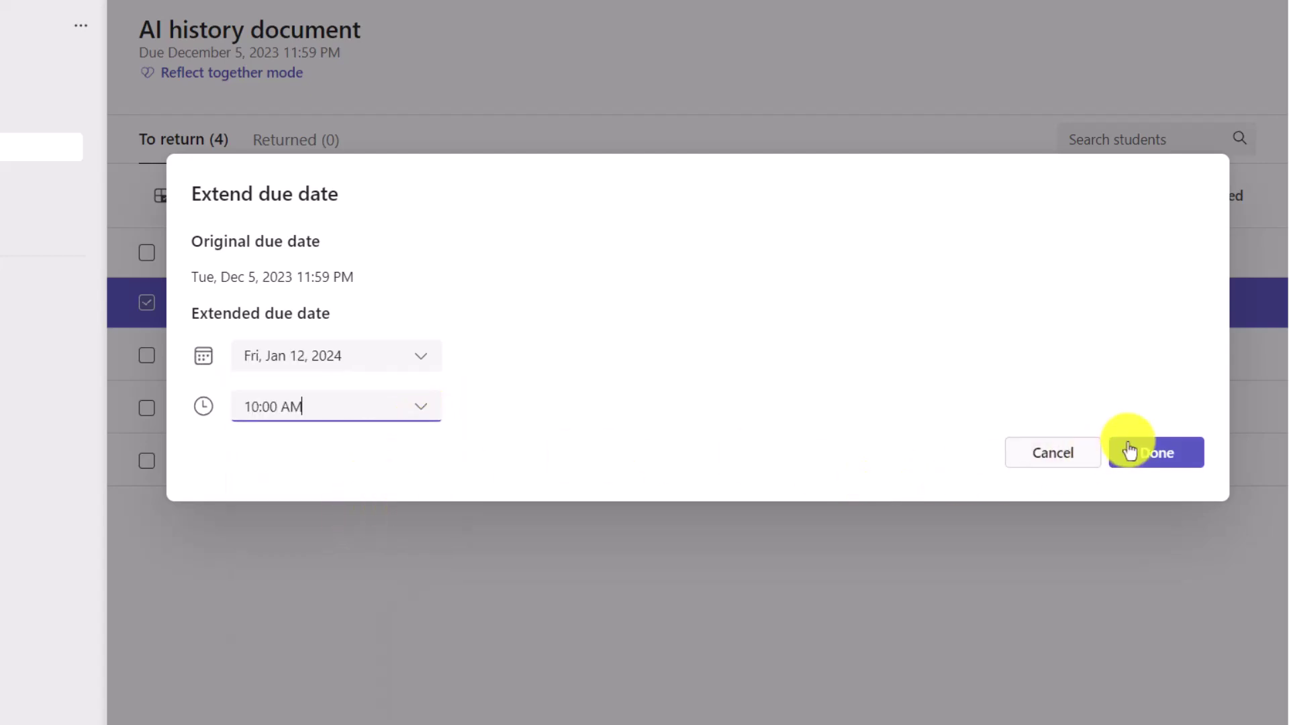
{"action": "left_click", "coordinate": [1147, 452]}
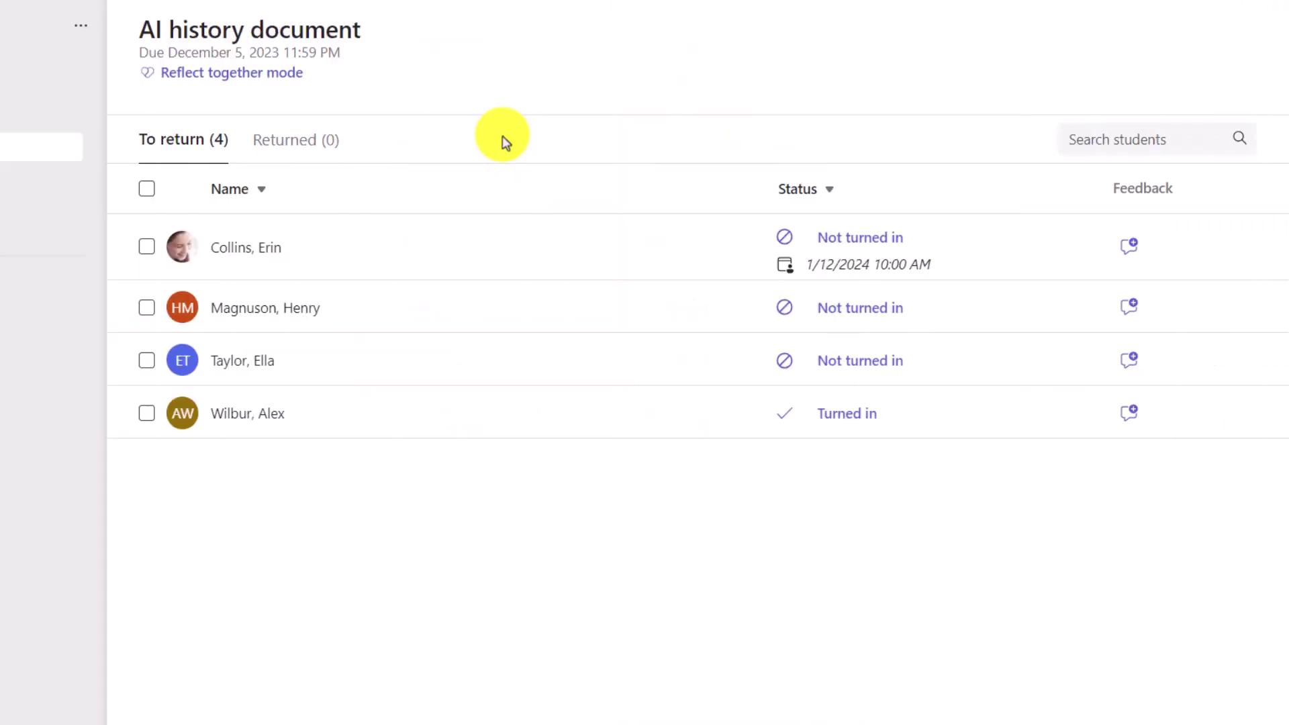
Leave 'Great job!' feedback for the second and third students on the AI history document
{"action": "left_click", "coordinate": [147, 308]}
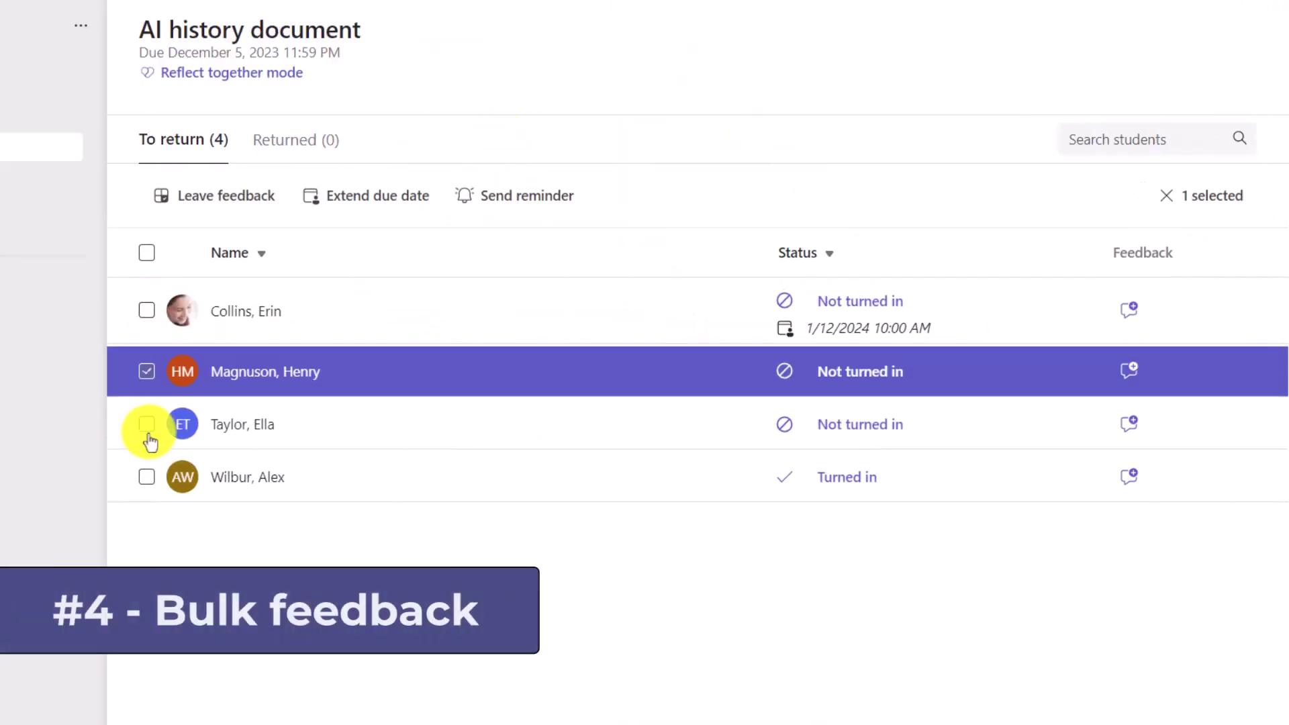
{"action": "left_click", "coordinate": [145, 425]}
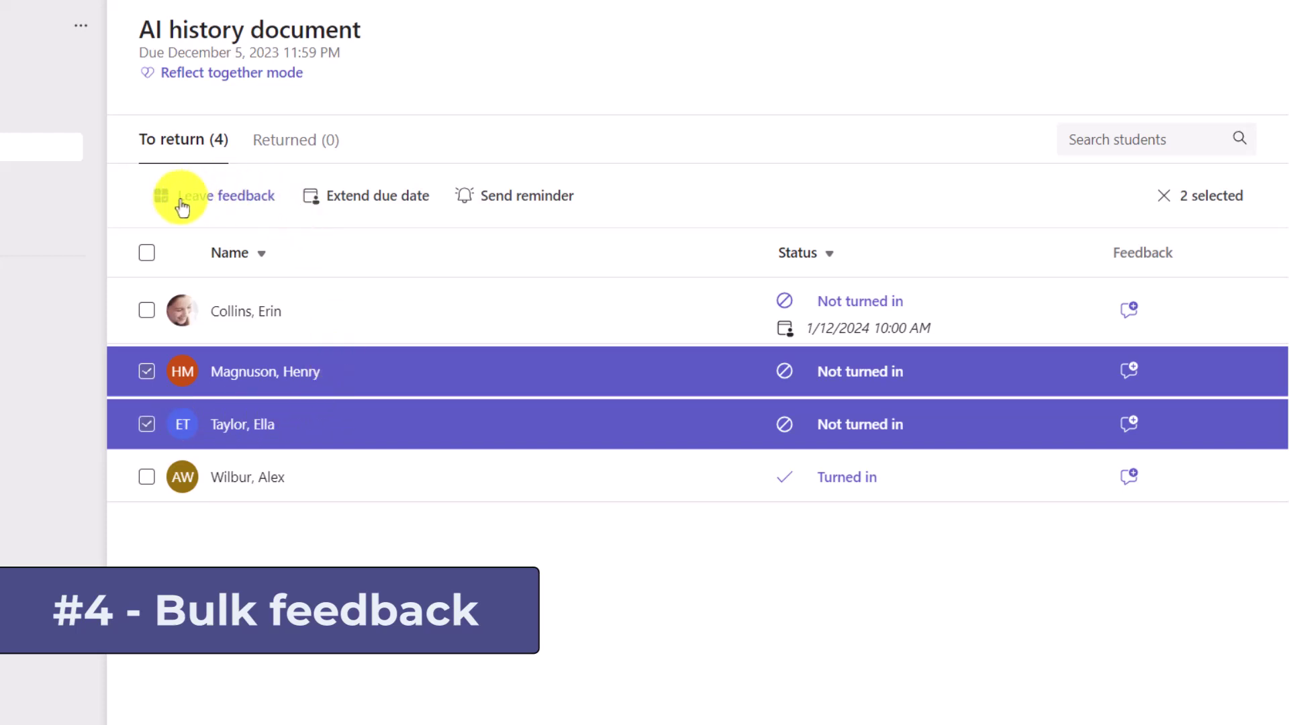
{"action": "left_click", "coordinate": [242, 204]}
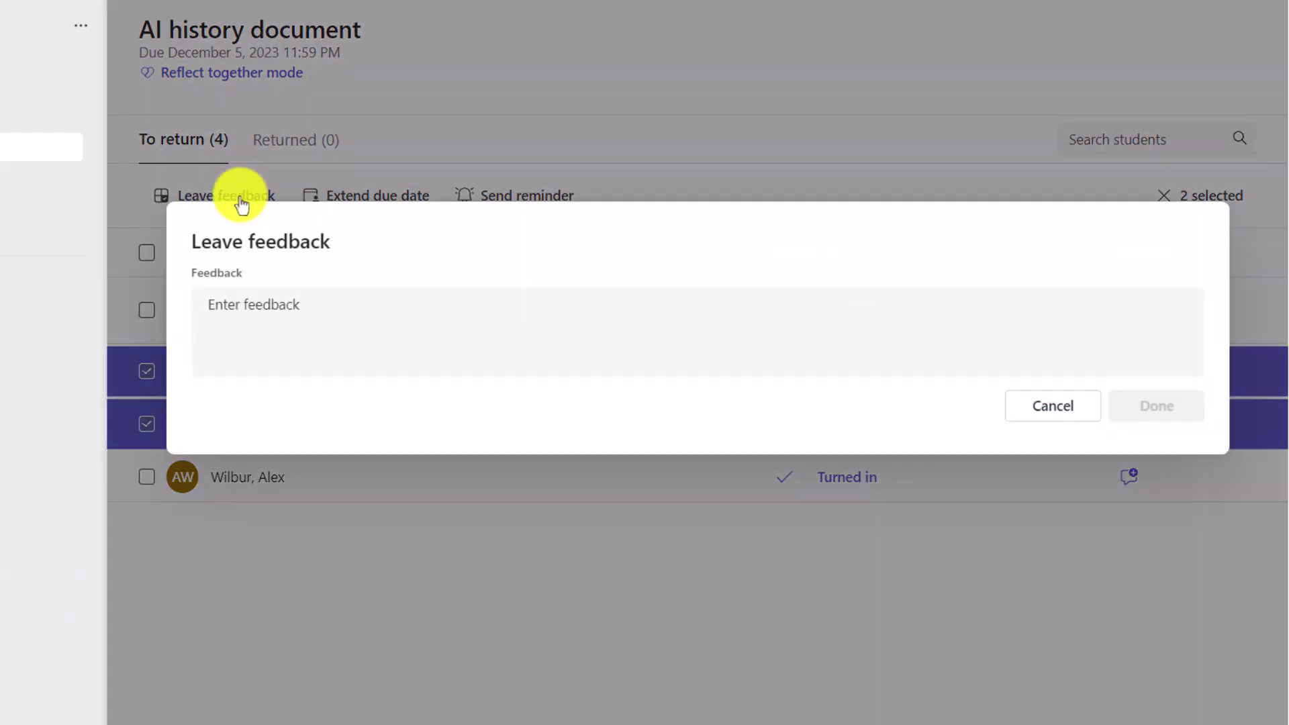
{"action": "left_click", "coordinate": [331, 306]}
{"action": "type", "text": "Great job!"}
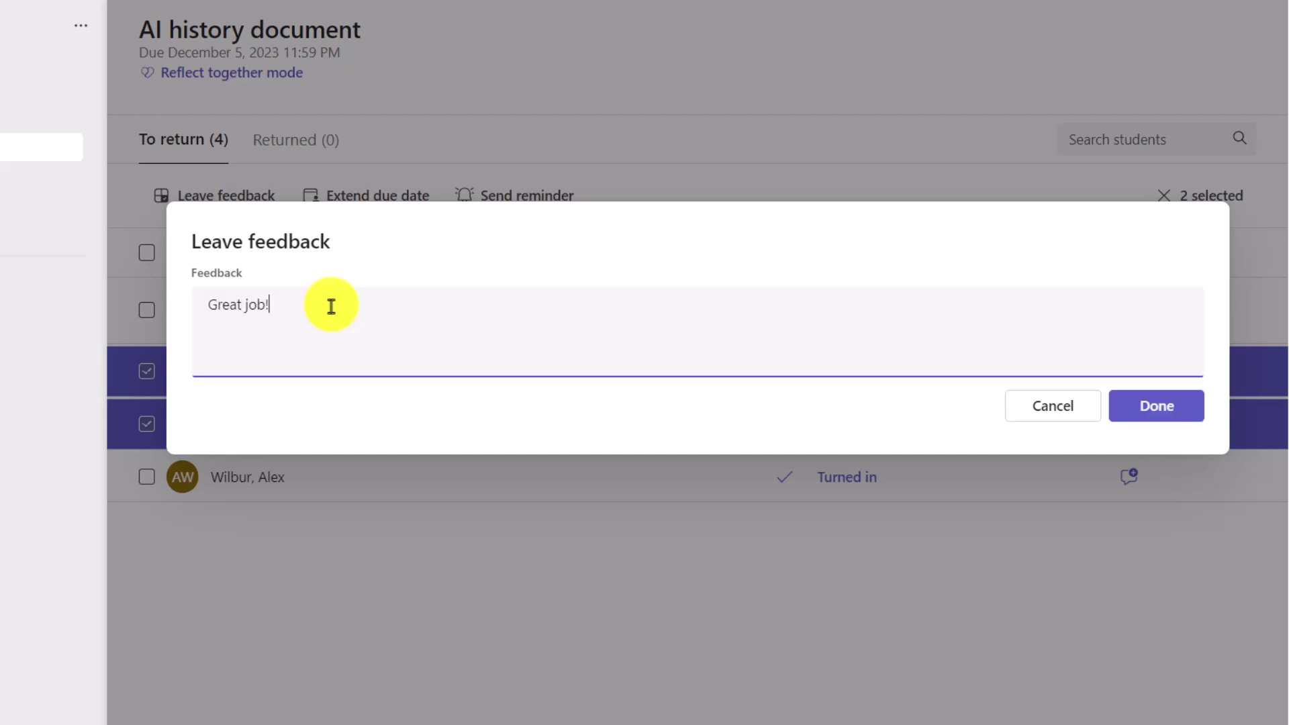
{"action": "left_click", "coordinate": [1161, 409]}
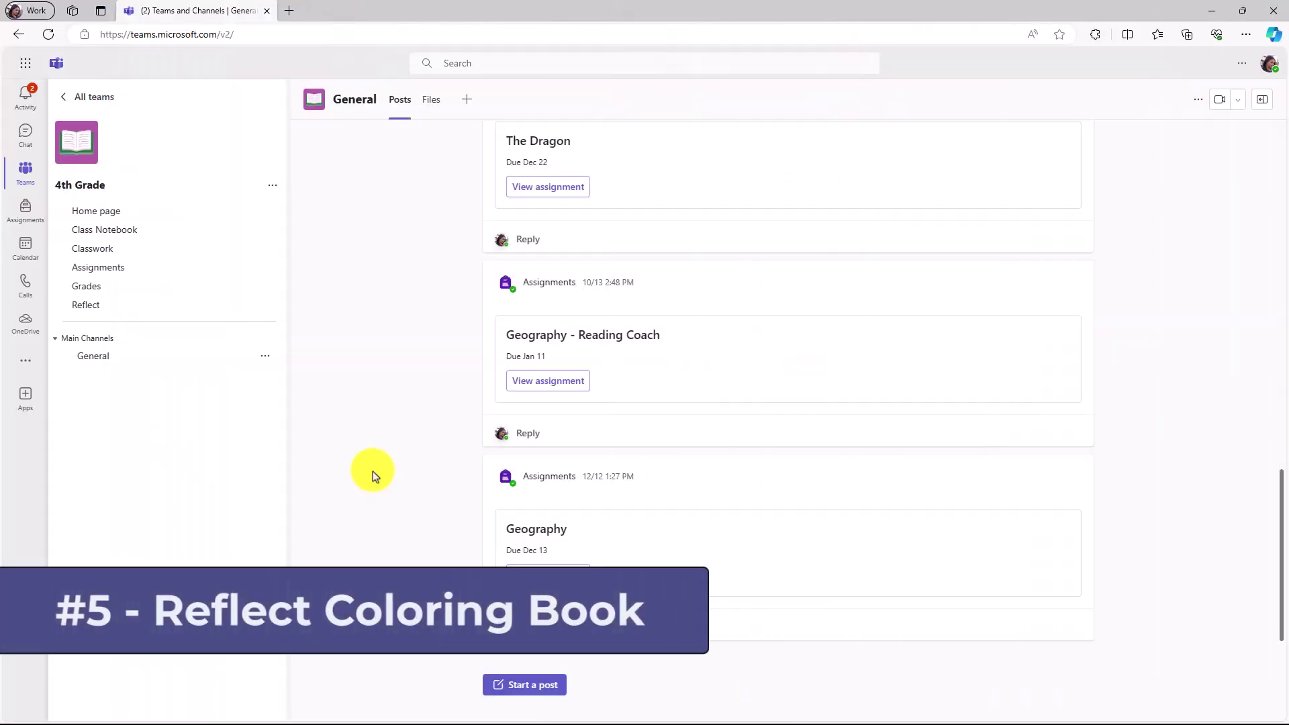
Open Reflect's Coloring book and preview the focused, frustrated, happy and feeling-included pictures
{"action": "left_click", "coordinate": [103, 309]}
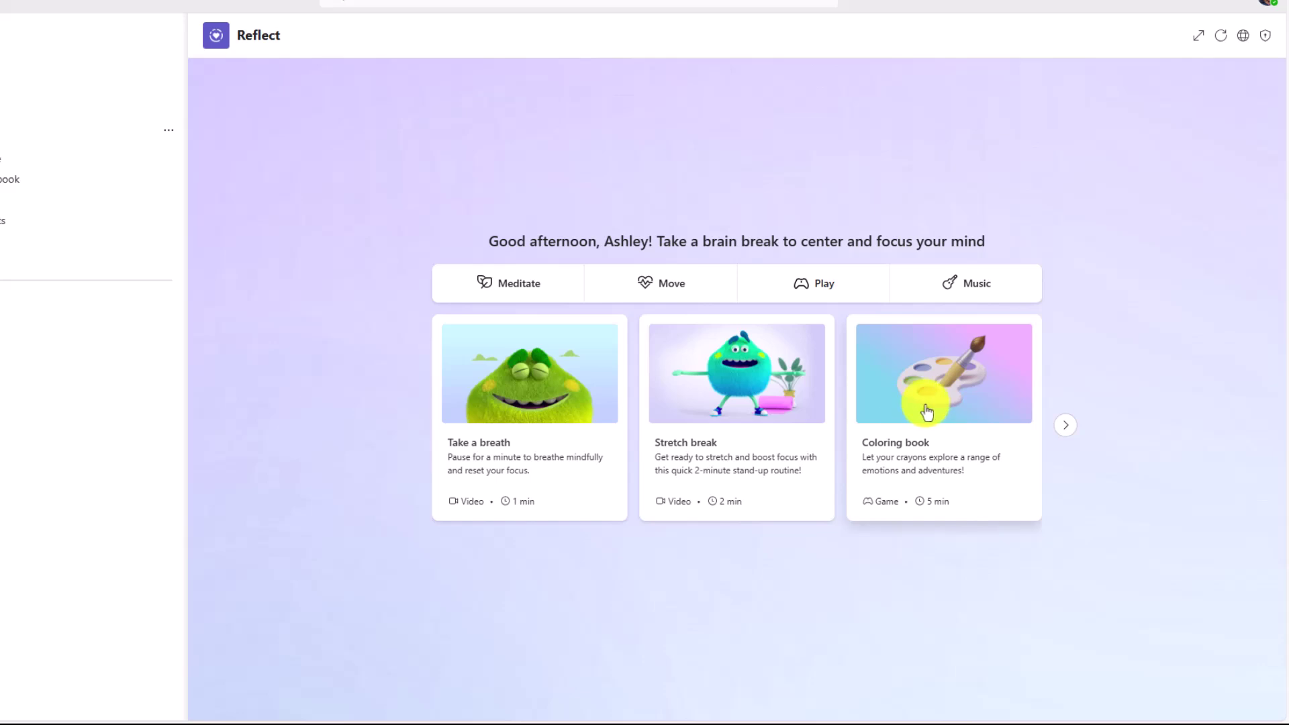
{"action": "left_click", "coordinate": [946, 404]}
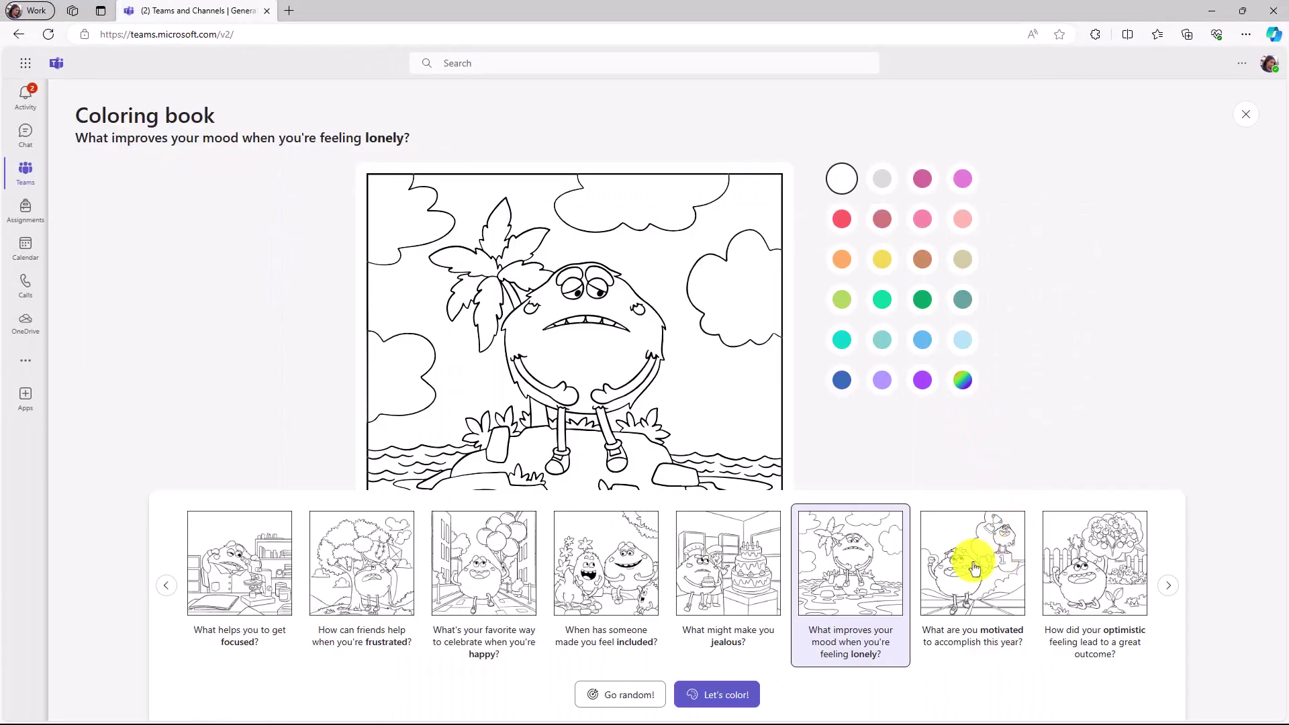
{"action": "left_click", "coordinate": [248, 580]}
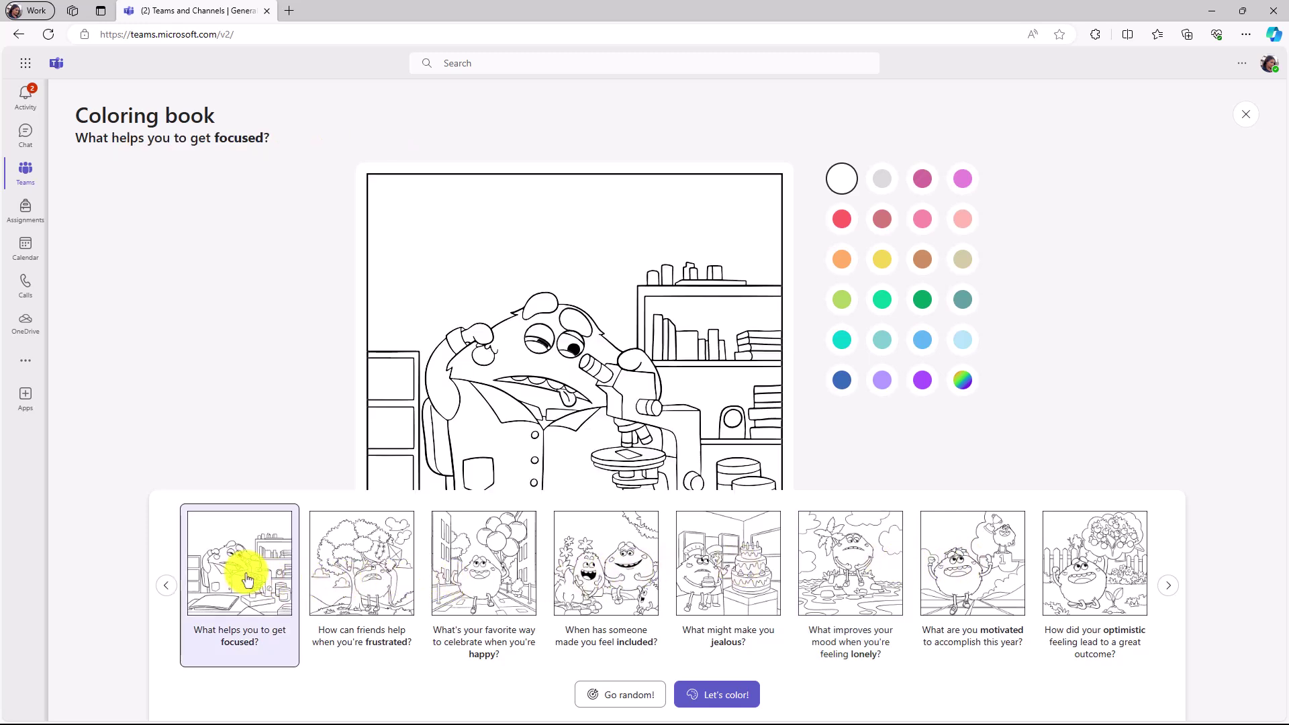
{"action": "left_click", "coordinate": [351, 582]}
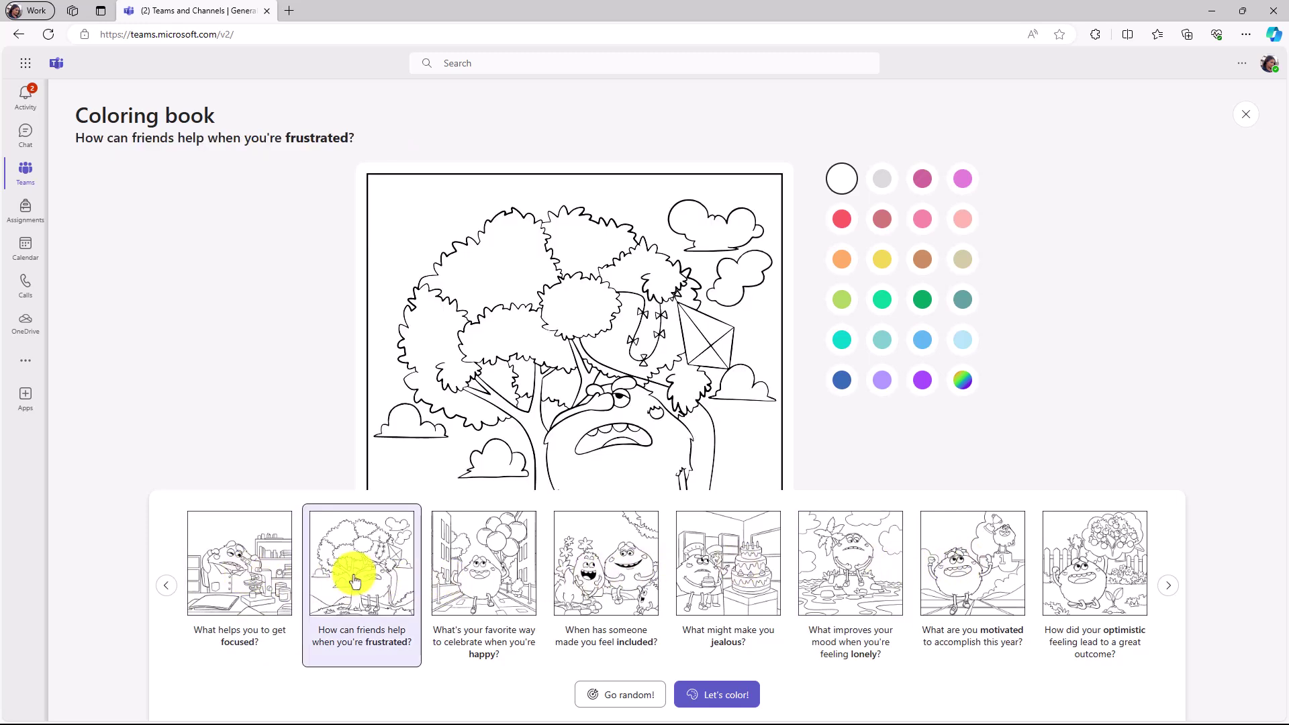
{"action": "left_click", "coordinate": [468, 587]}
{"action": "left_click", "coordinate": [589, 591]}
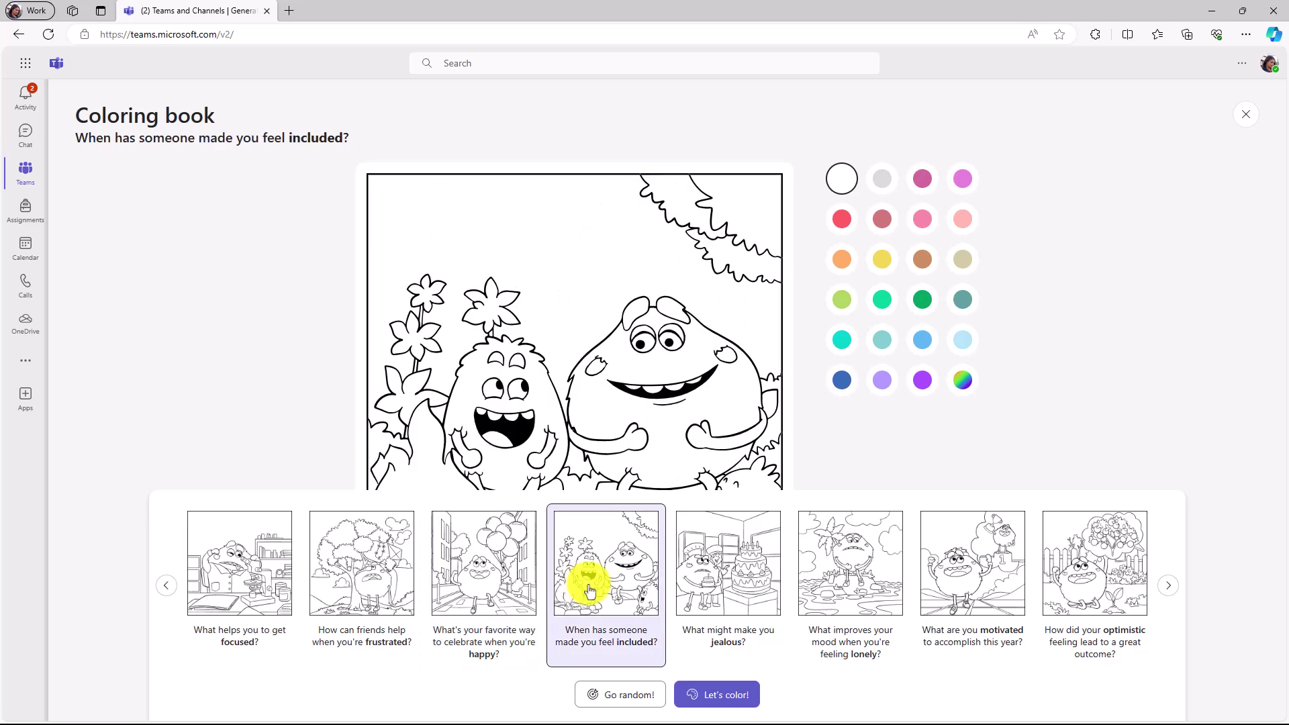
{"action": "left_click", "coordinate": [1168, 591]}
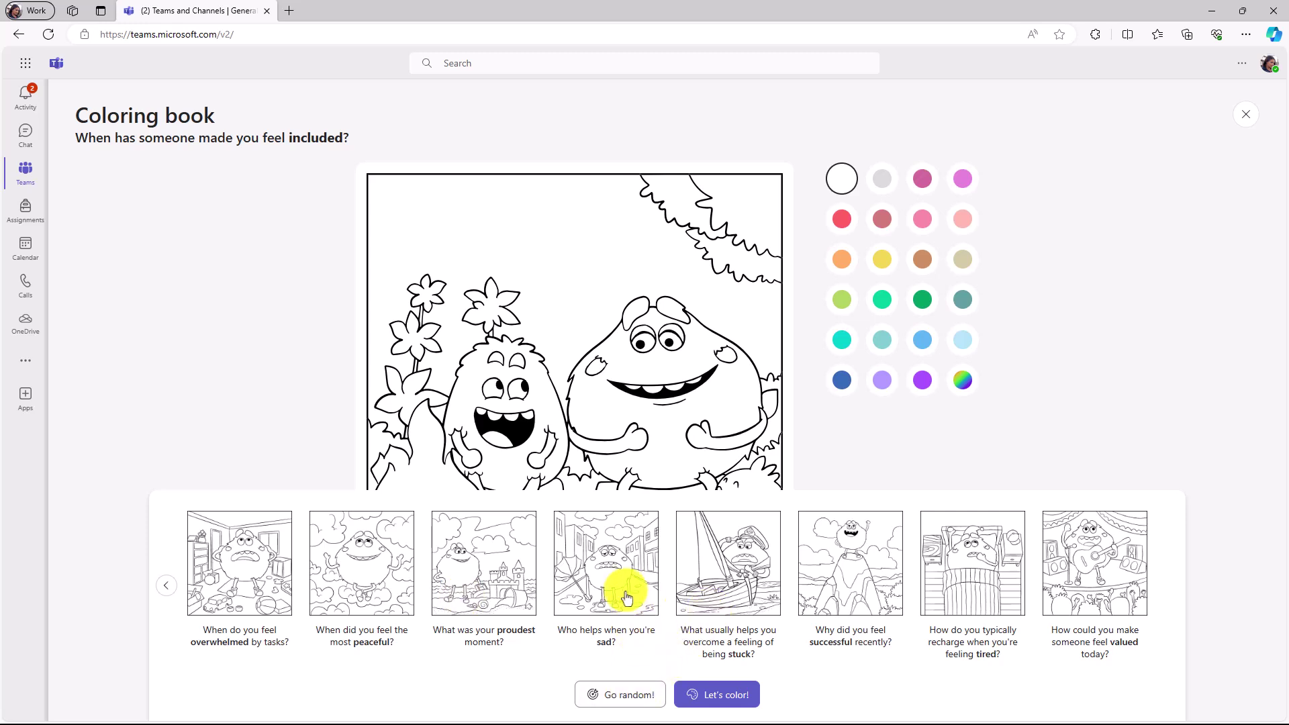
Choose the 'feeling successful' picture, colour the monster green, add red, and make the sky light blue
{"action": "left_click", "coordinate": [854, 588]}
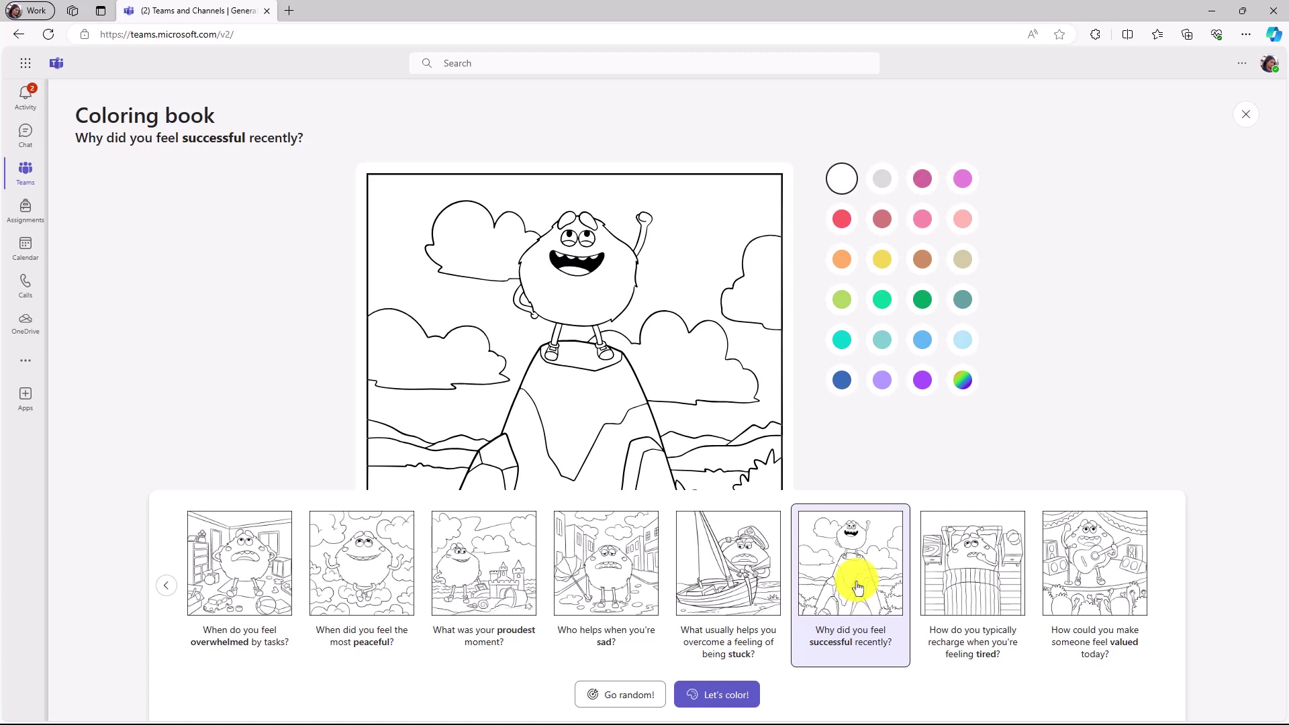
{"action": "left_click", "coordinate": [884, 306]}
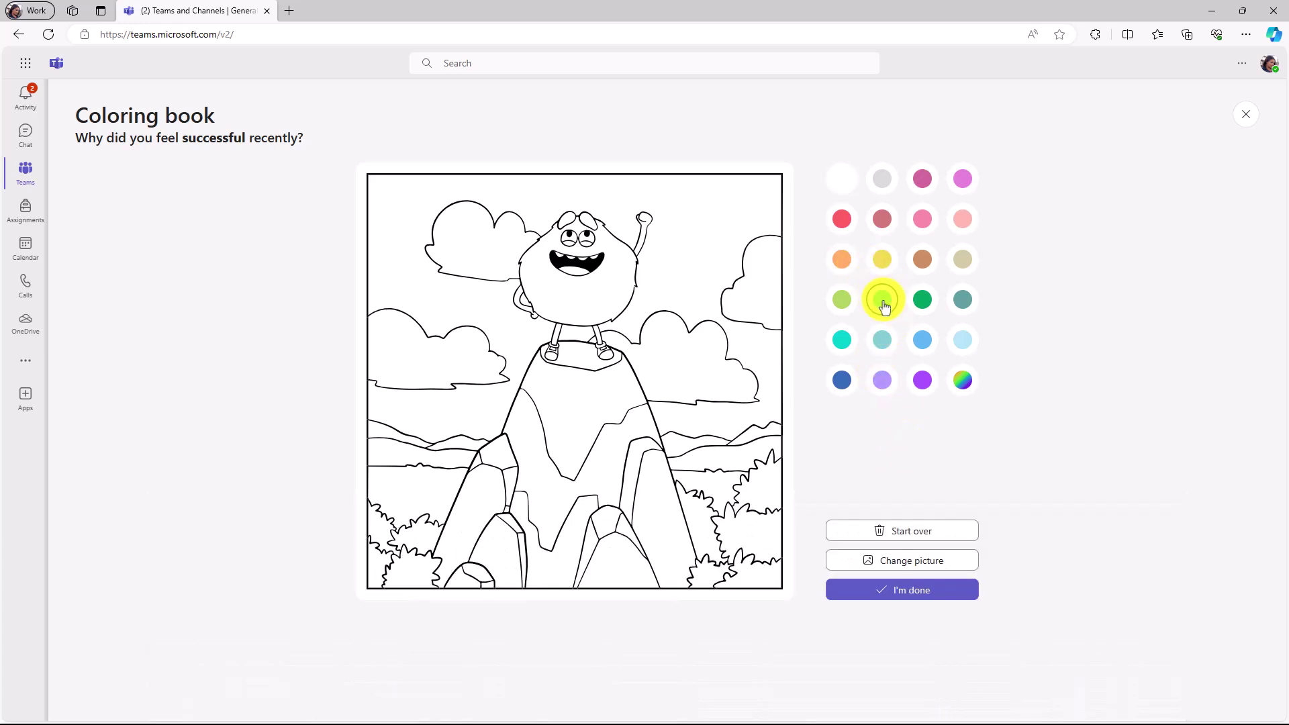
{"action": "left_click", "coordinate": [590, 300]}
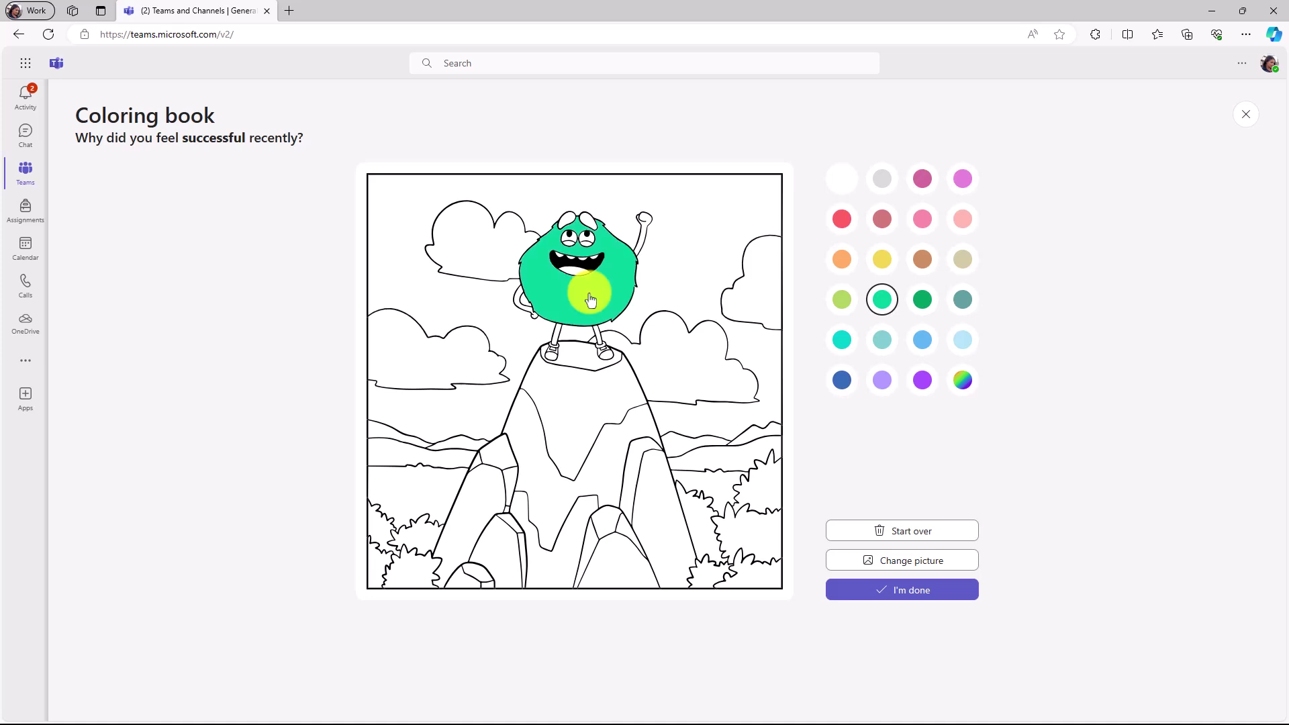
{"action": "left_click", "coordinate": [845, 222]}
{"action": "left_click", "coordinate": [591, 270]}
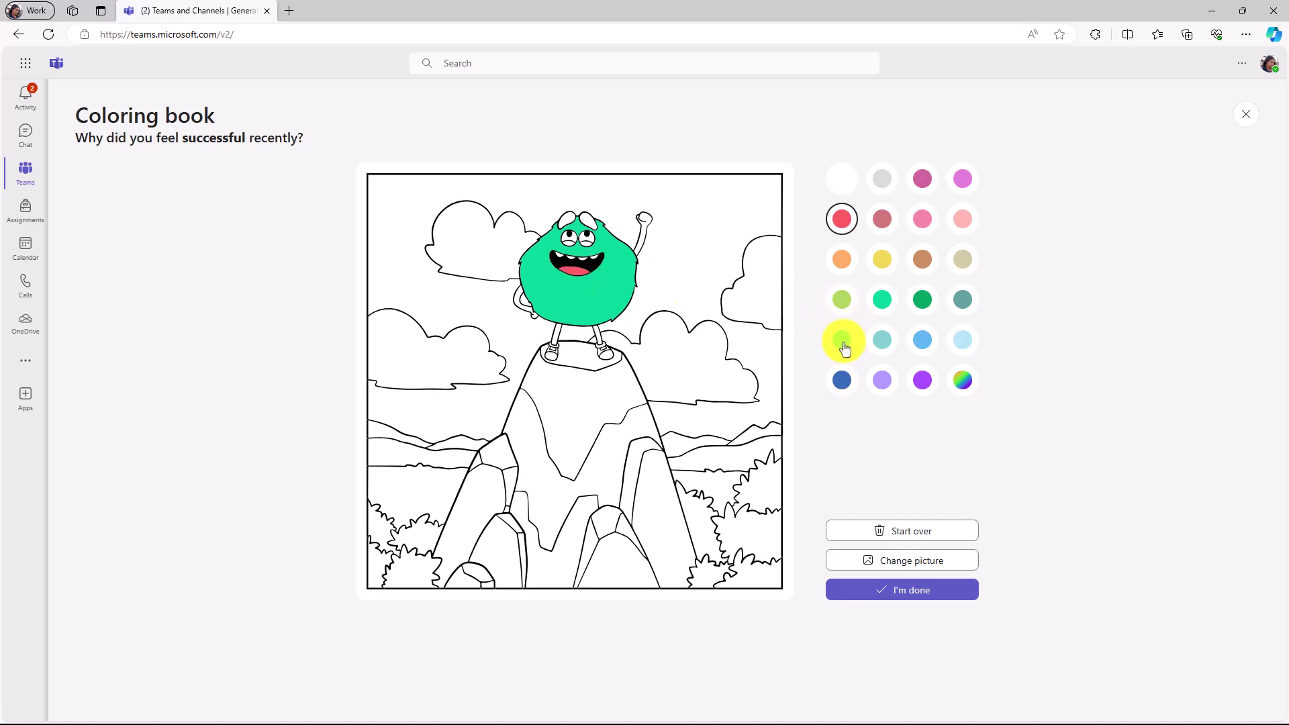
{"action": "left_click", "coordinate": [924, 341]}
{"action": "left_click", "coordinate": [672, 205]}
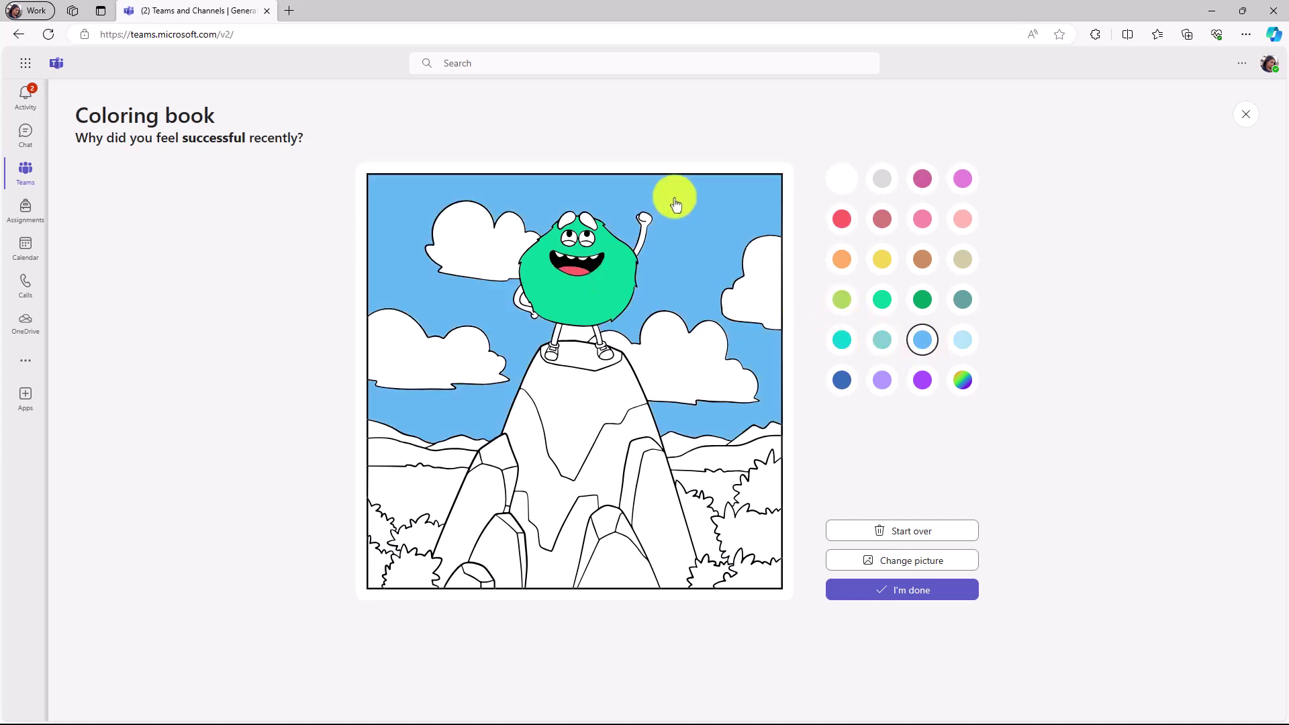
Colour the mountain's upper face and its right, centre and left slopes brown
{"action": "left_click", "coordinate": [921, 259]}
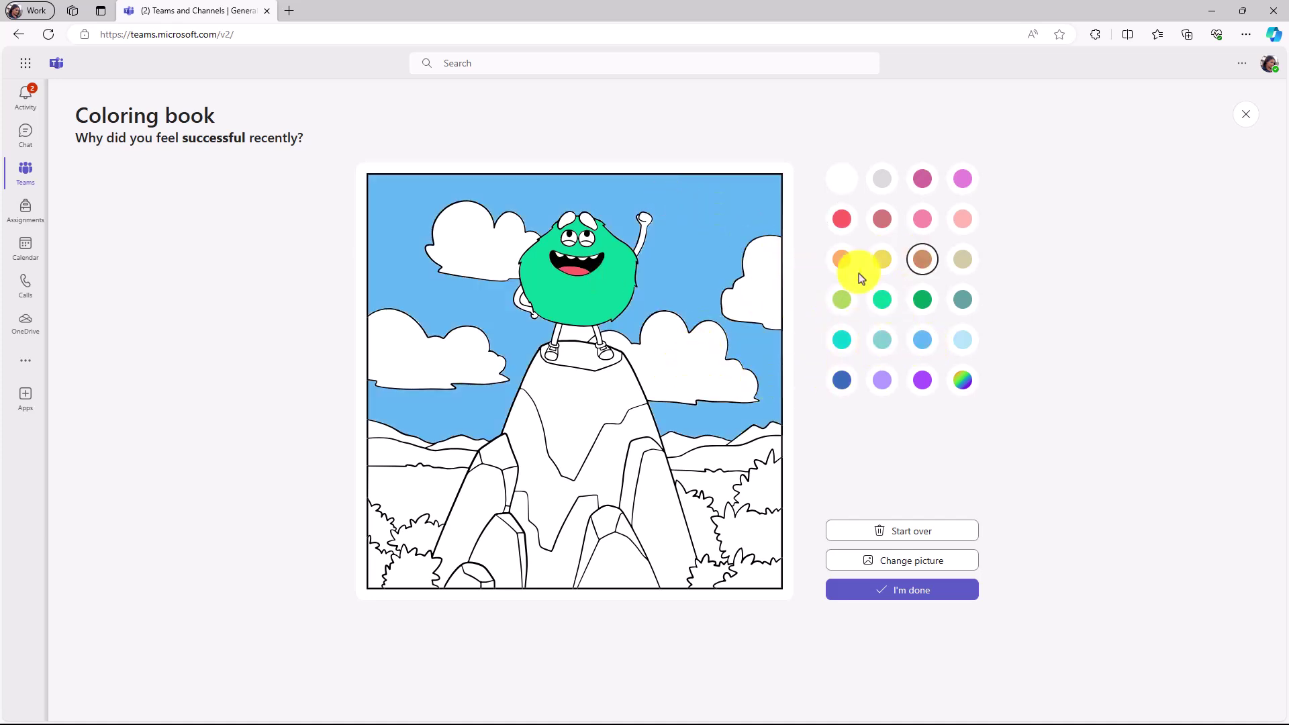
{"action": "left_click", "coordinate": [575, 396]}
{"action": "left_click", "coordinate": [659, 500]}
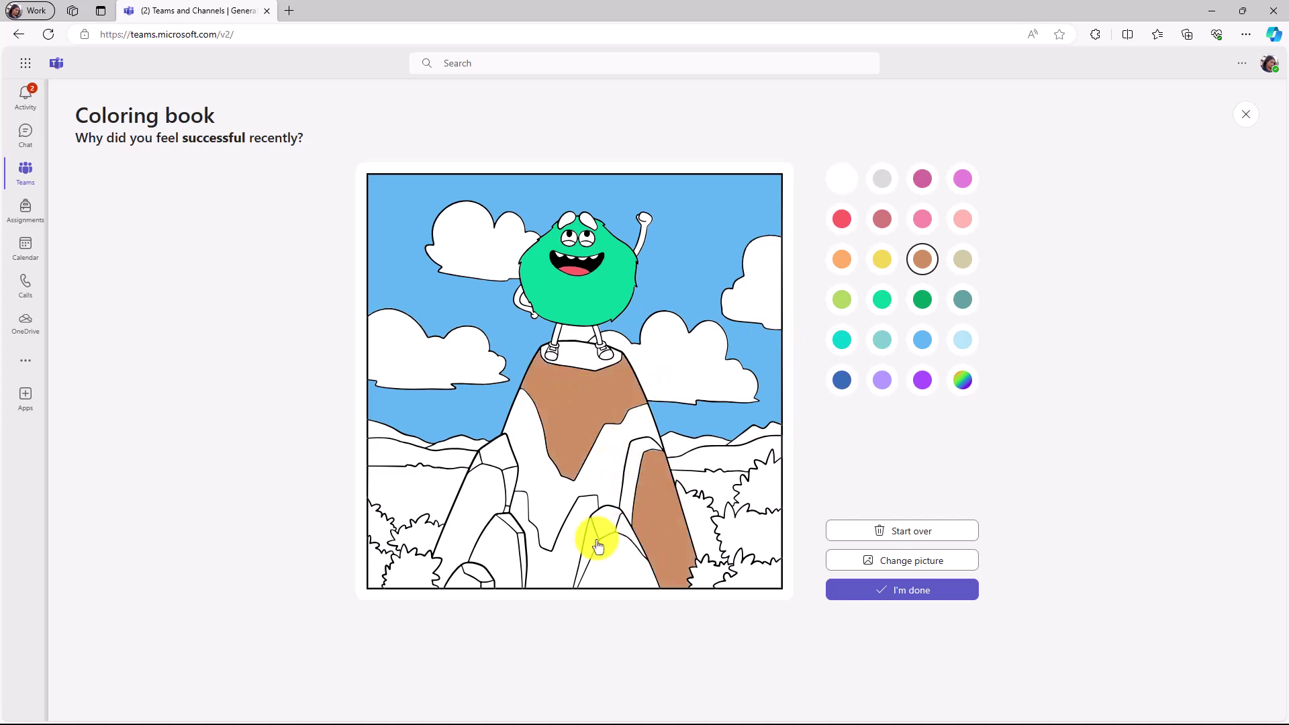
{"action": "left_click", "coordinate": [538, 575]}
{"action": "left_click", "coordinate": [460, 512]}
Fill the bottom-right, bottom-left and small bottom bushes dark green
{"action": "left_click", "coordinate": [921, 300]}
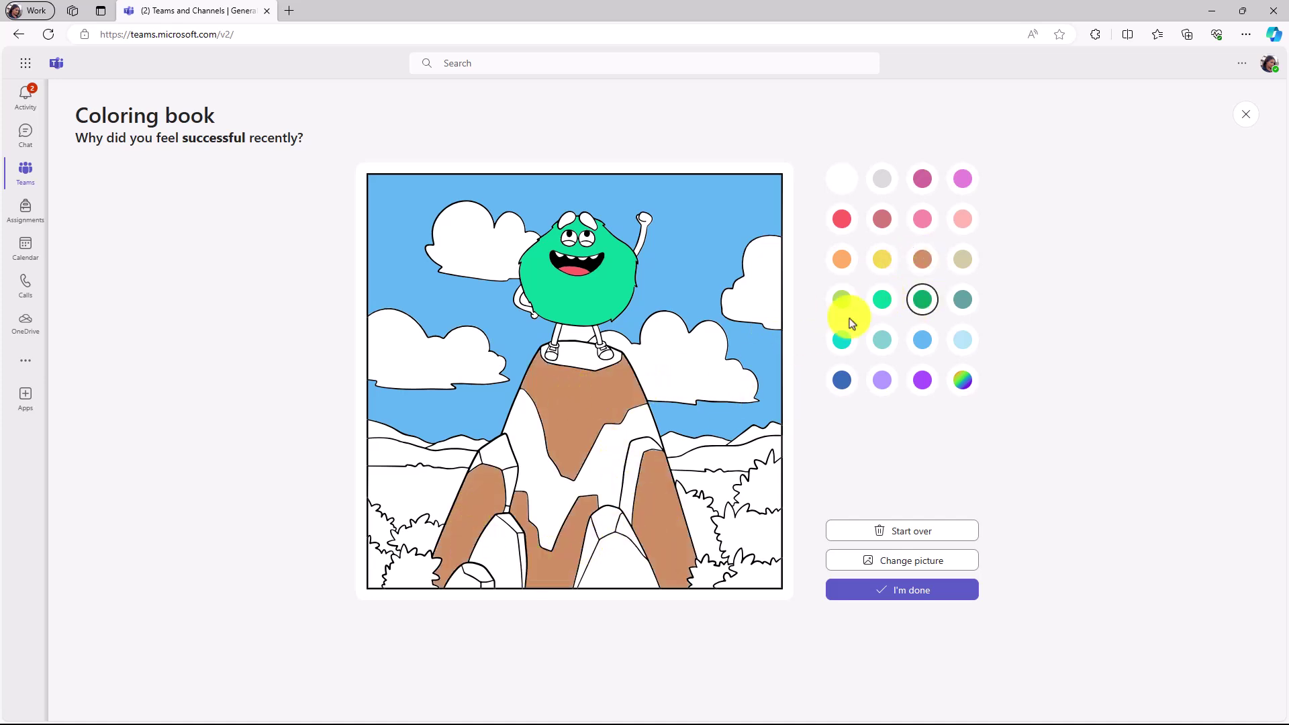
{"action": "left_click", "coordinate": [743, 535]}
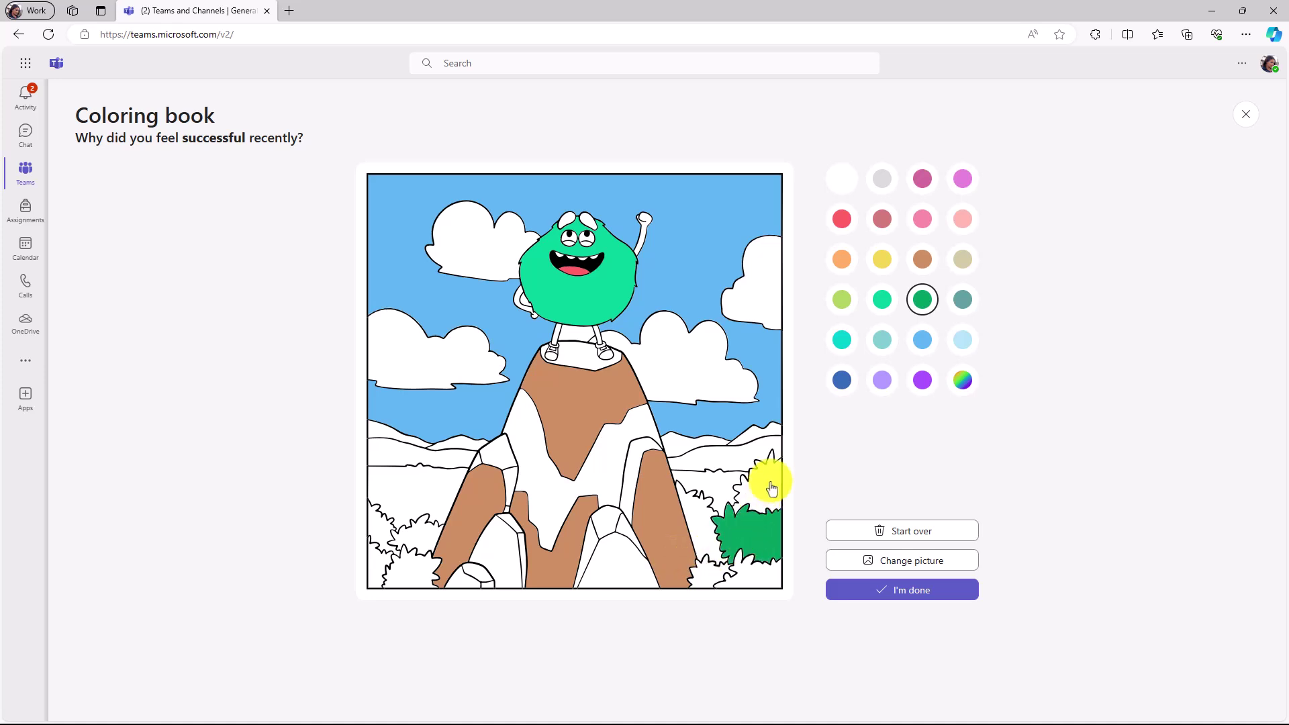
{"action": "left_click", "coordinate": [412, 532]}
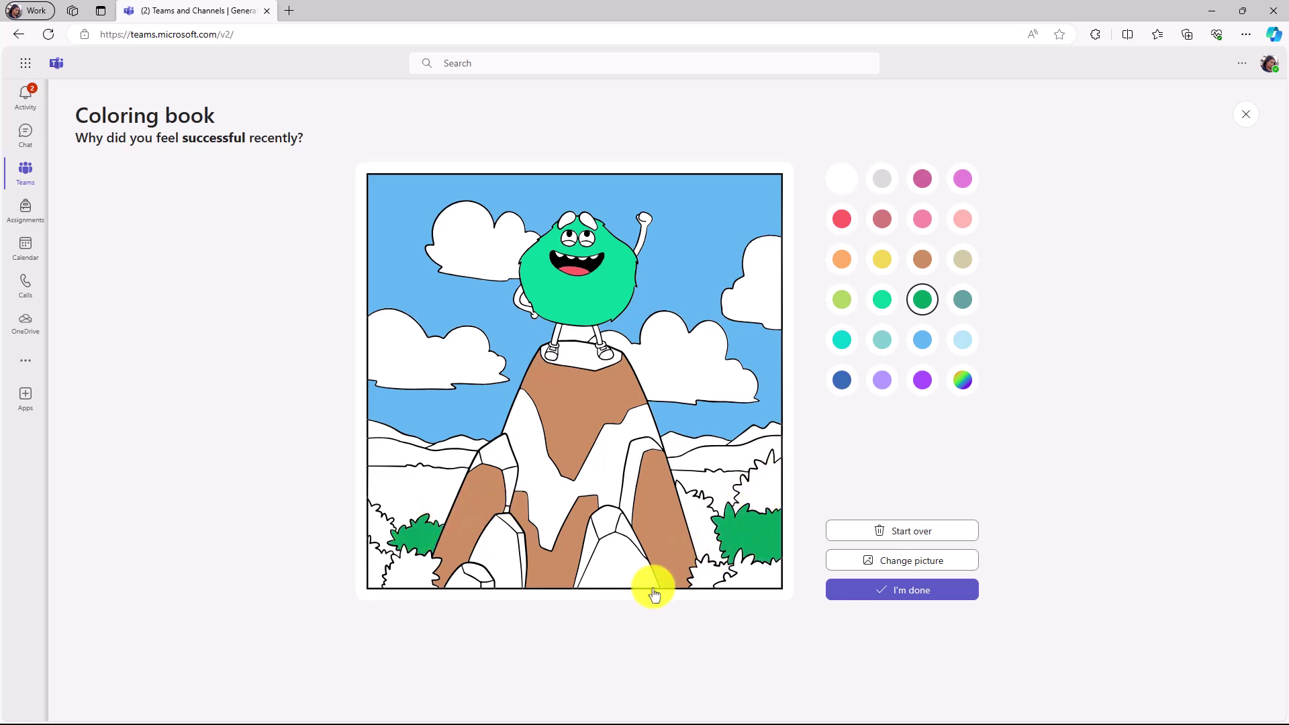
{"action": "left_click", "coordinate": [707, 581]}
Fill the remaining bushes, the meadow and the mountain's central area light green
{"action": "left_click", "coordinate": [841, 299]}
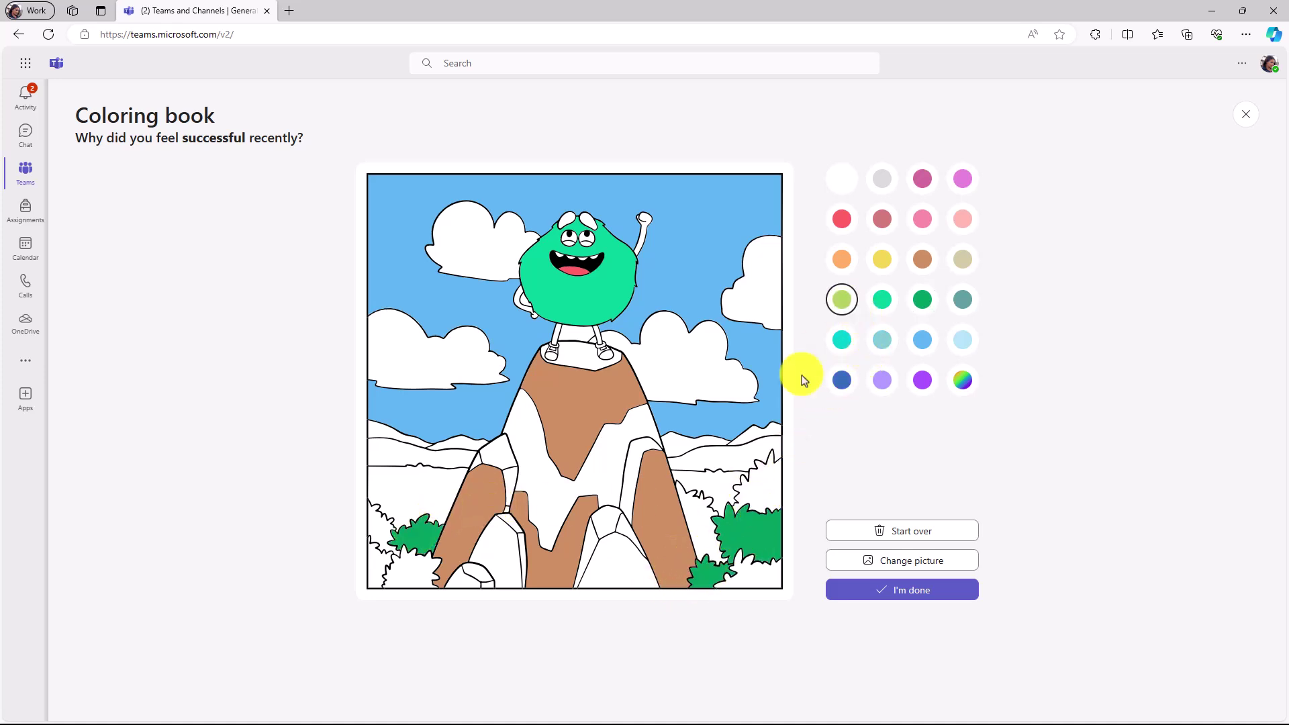
{"action": "left_click", "coordinate": [703, 532]}
{"action": "left_click", "coordinate": [749, 492]}
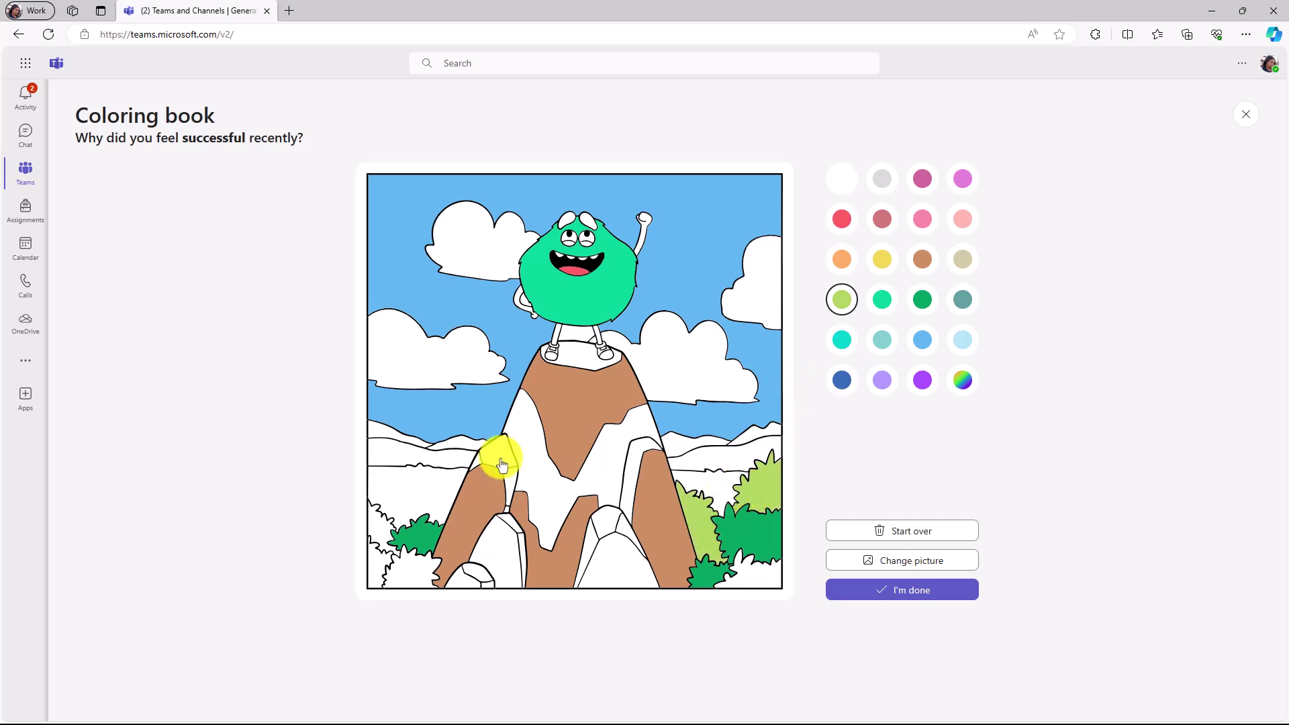
{"action": "left_click", "coordinate": [537, 454]}
{"action": "left_click", "coordinate": [405, 489]}
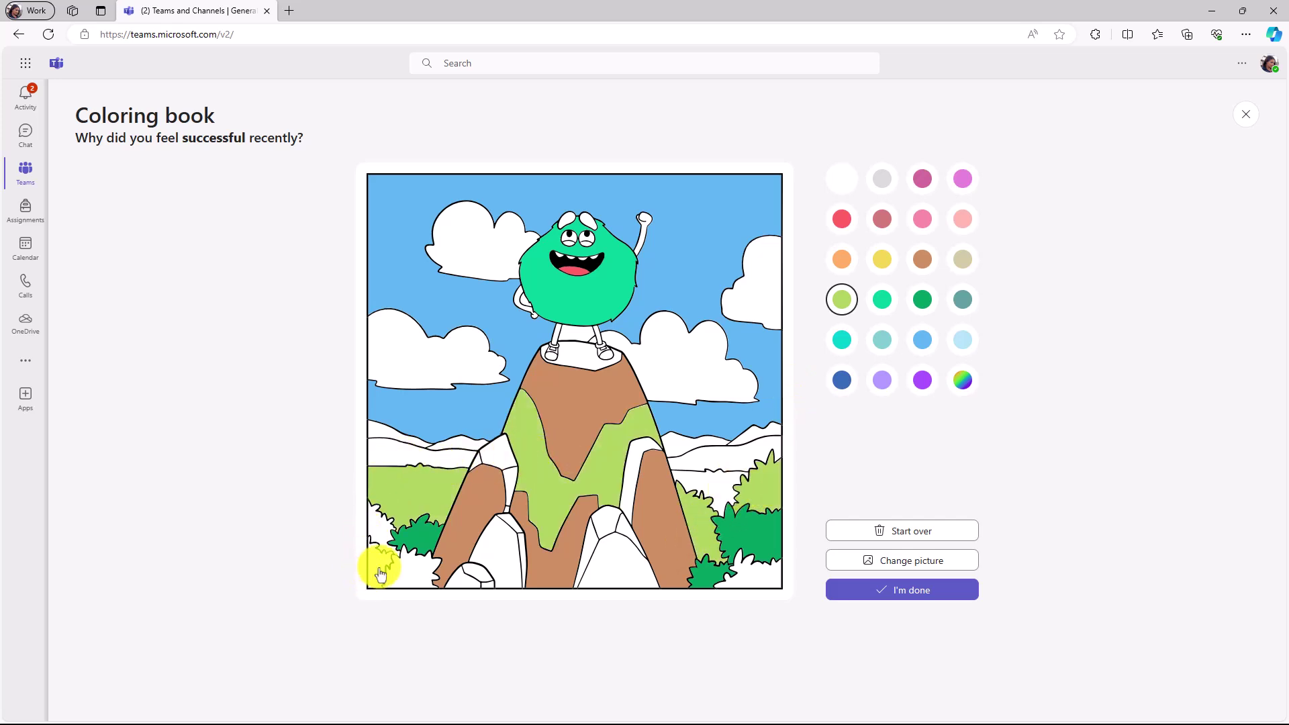
{"action": "left_click", "coordinate": [411, 575]}
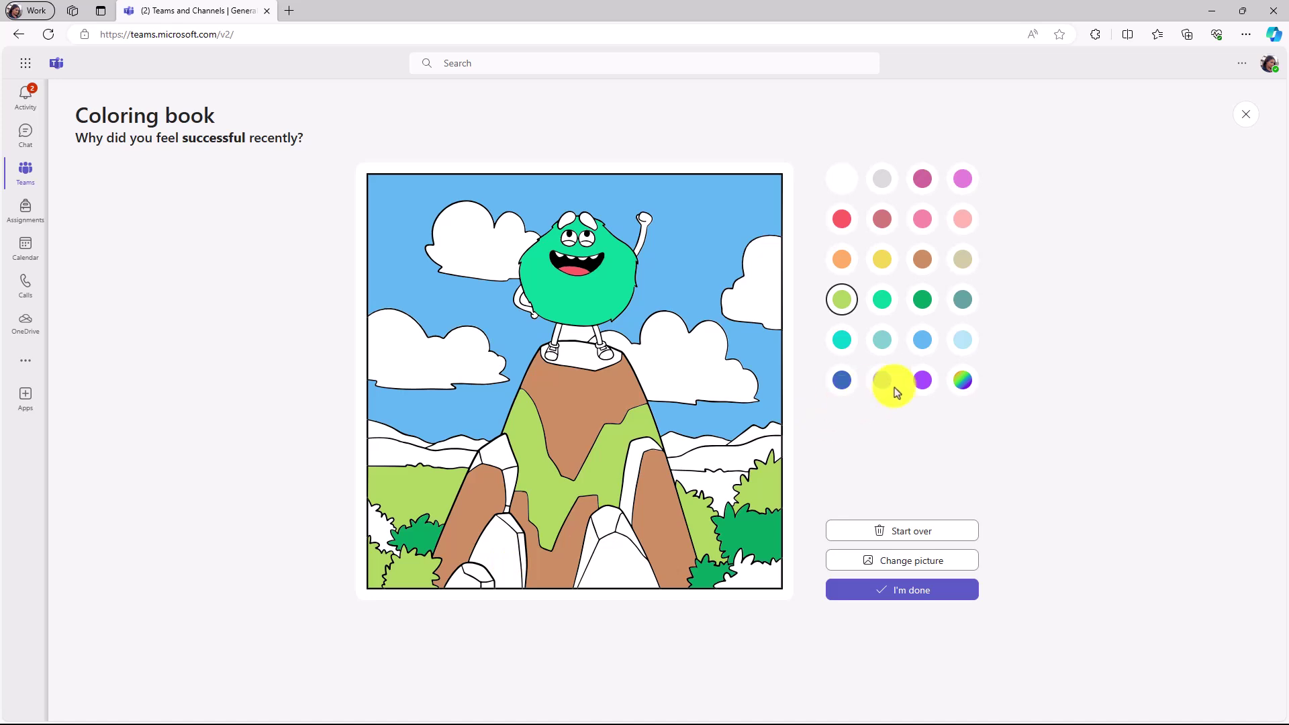
Fill the mountain-top plateau, the rocks and the bottom-right patch beige
{"action": "left_click", "coordinate": [961, 262]}
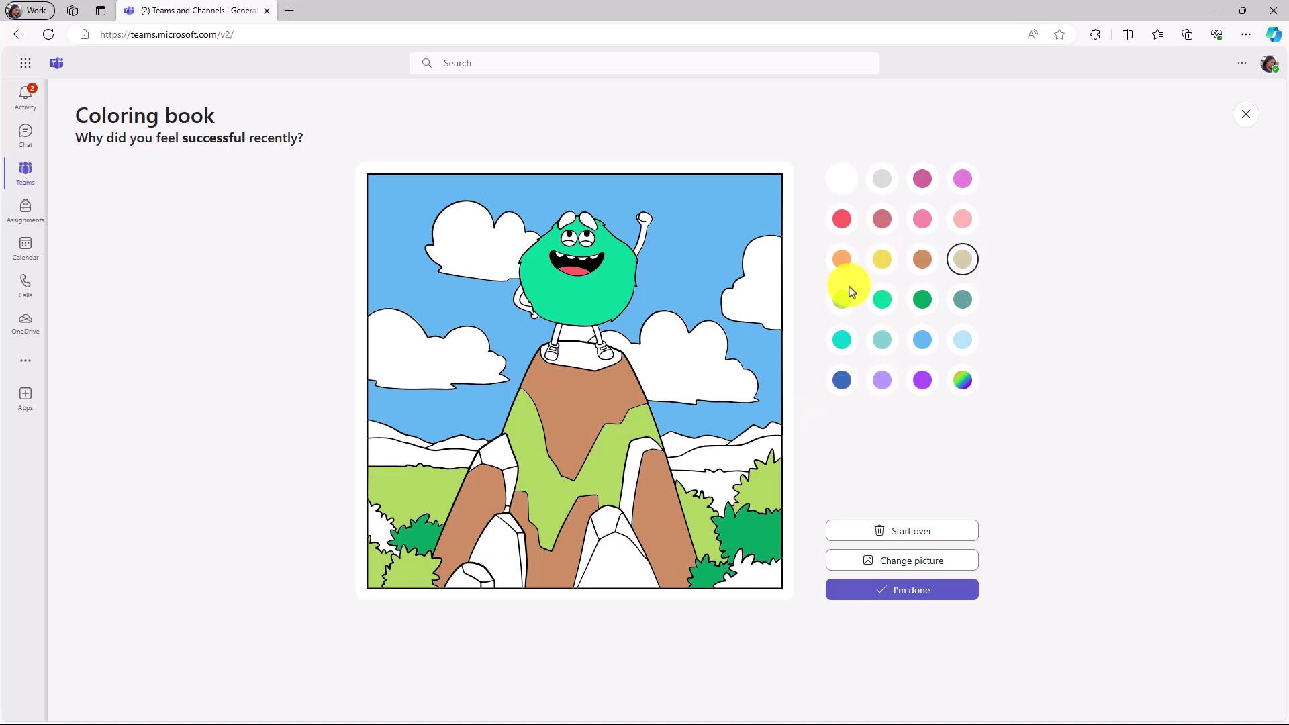
{"action": "left_click", "coordinate": [577, 357]}
{"action": "left_click", "coordinate": [601, 537]}
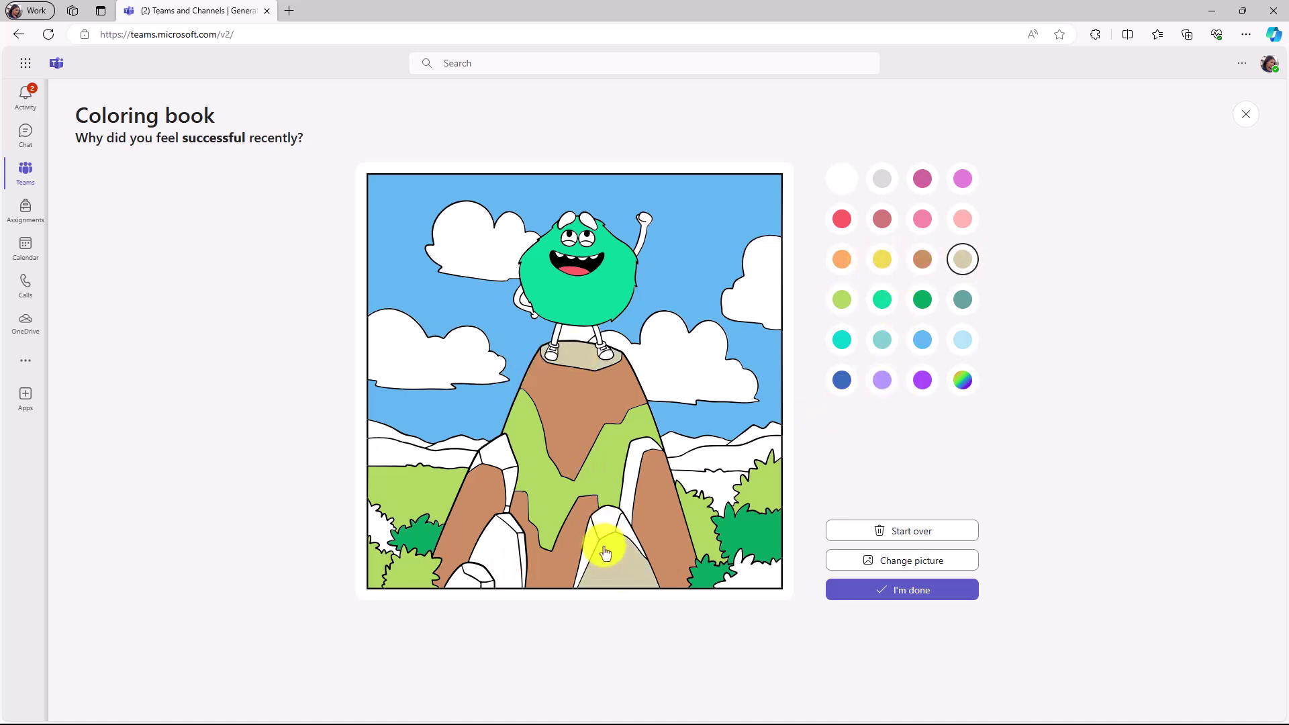
{"action": "left_click", "coordinate": [618, 510]}
{"action": "left_click", "coordinate": [491, 462]}
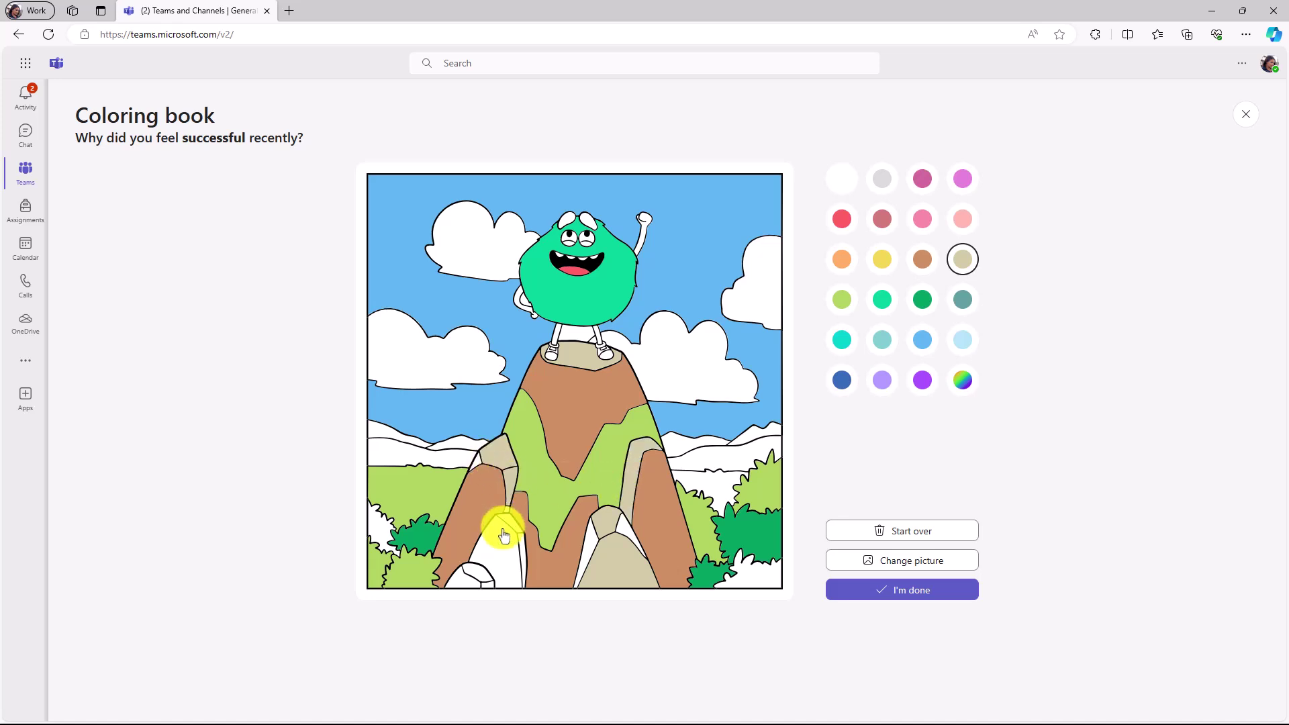
{"action": "left_click", "coordinate": [504, 535]}
{"action": "left_click", "coordinate": [469, 577]}
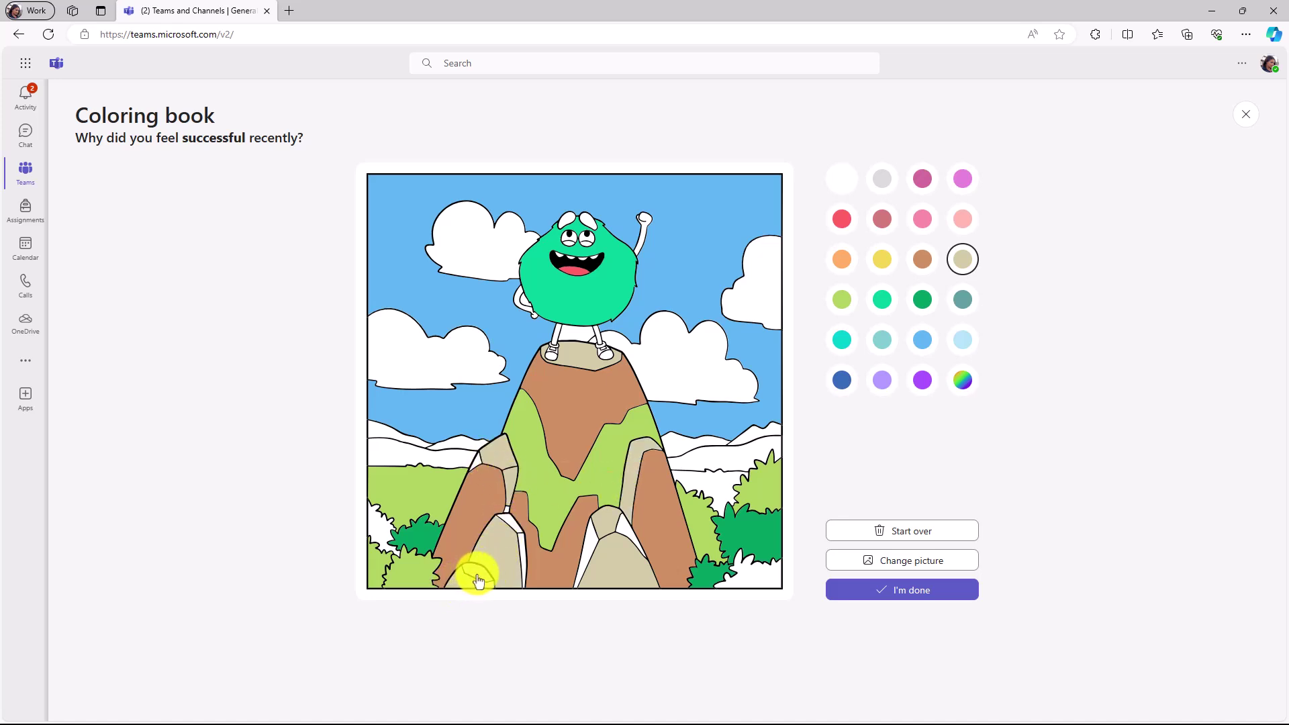
{"action": "left_click", "coordinate": [759, 577]}
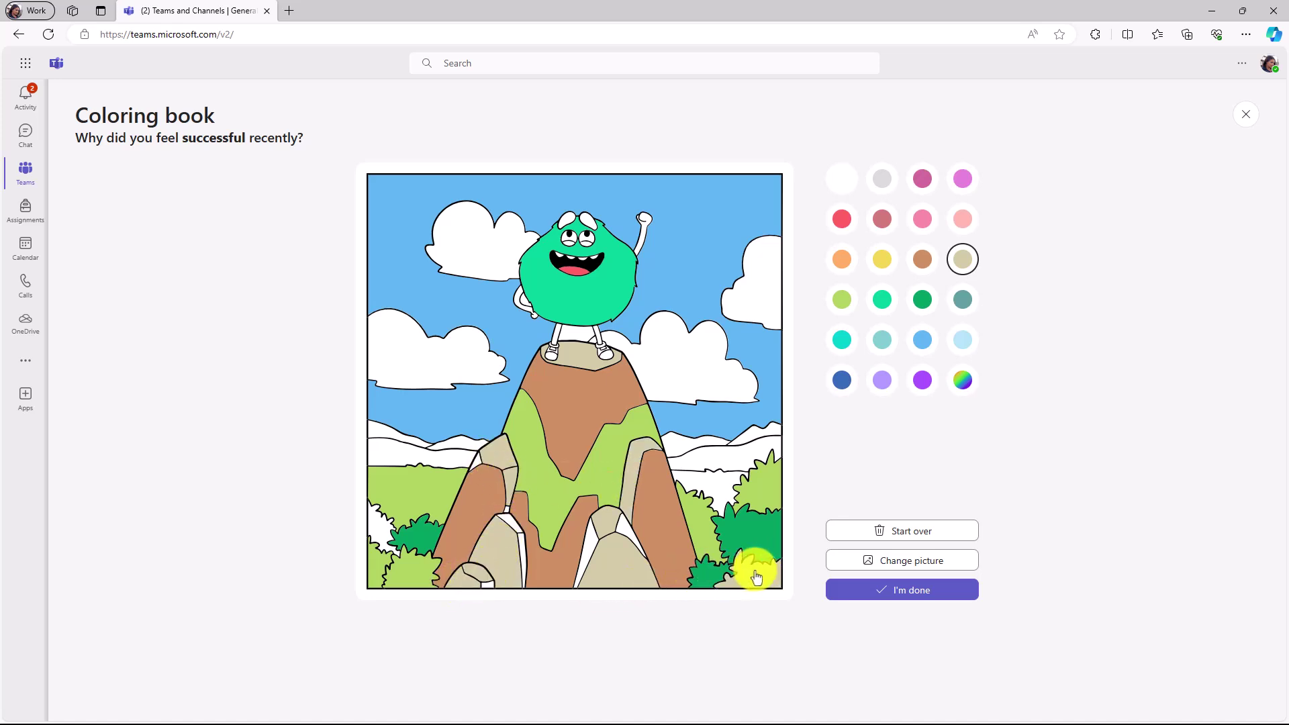
Mark the picture done, save it as a download, then choose to try another picture
{"action": "left_click", "coordinate": [906, 594]}
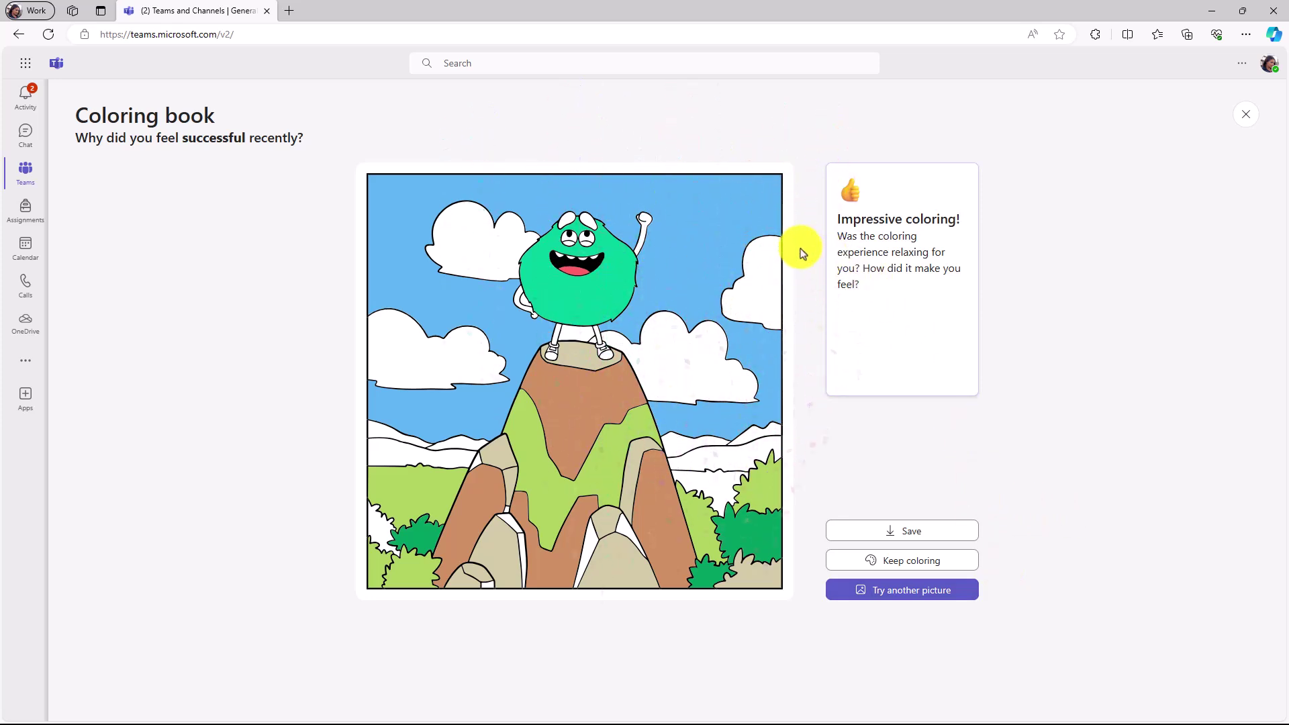
{"action": "left_click", "coordinate": [925, 537]}
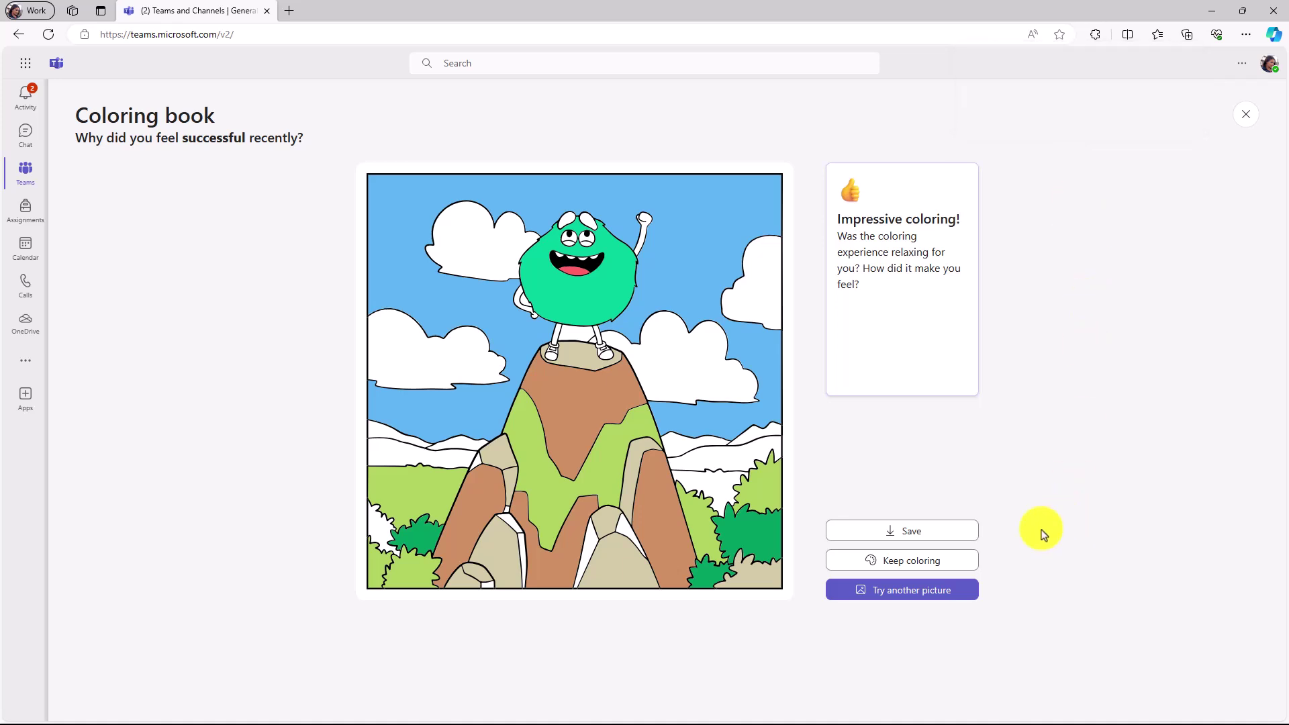
{"action": "left_click", "coordinate": [906, 590]}
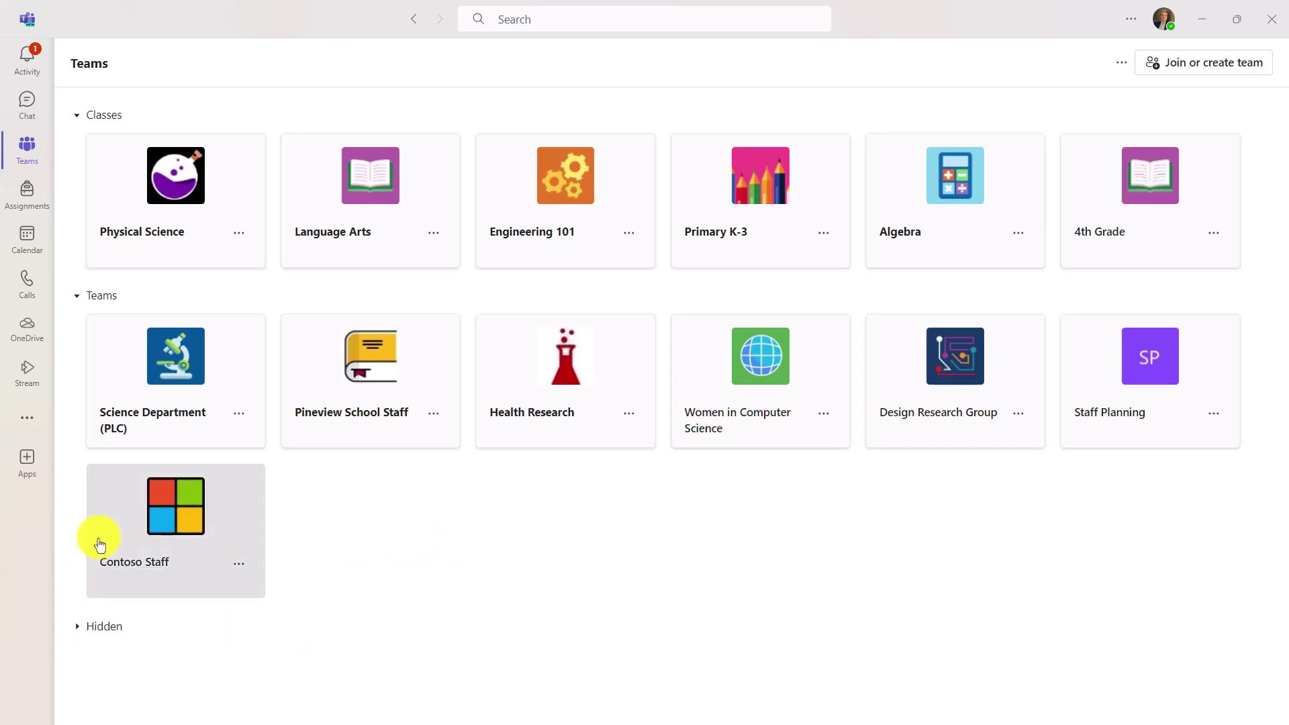
Open the Contoso Staff team and its General channel's Reflect tab
{"action": "left_click", "coordinate": [99, 545]}
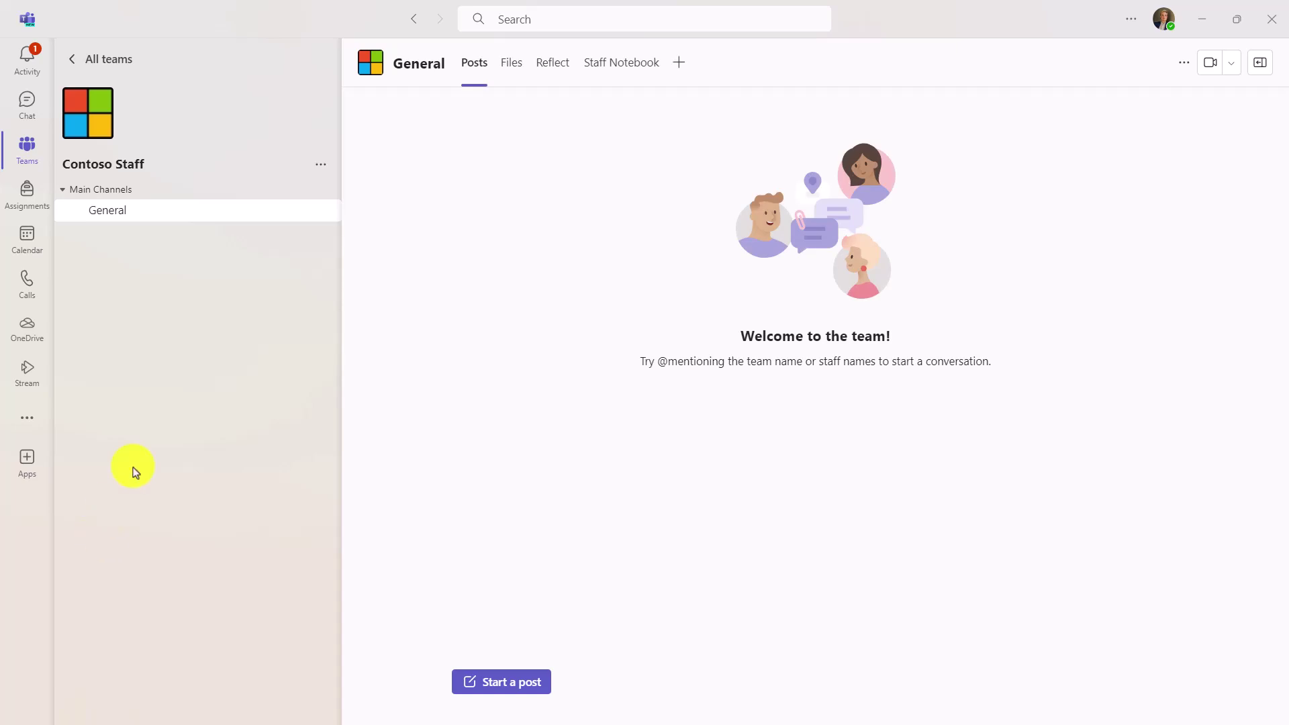
{"action": "left_click", "coordinate": [557, 68]}
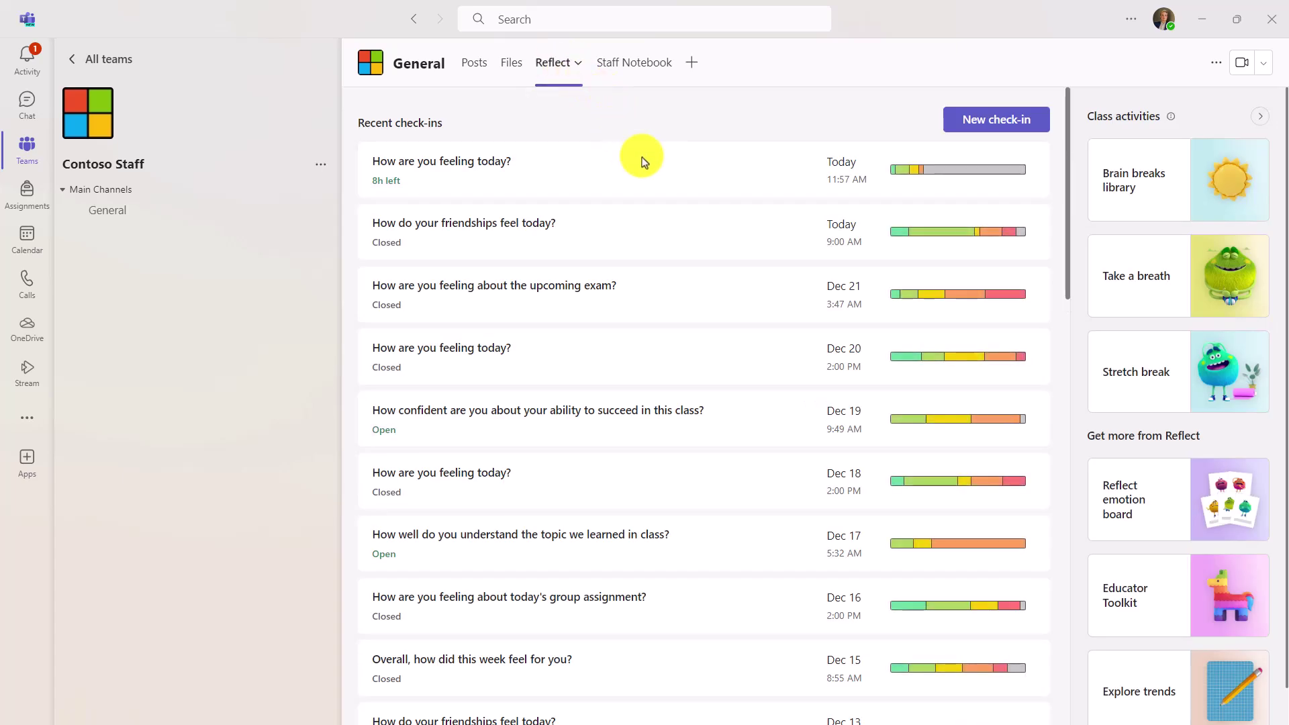
{"action": "mouse_move", "coordinate": [683, 188]}
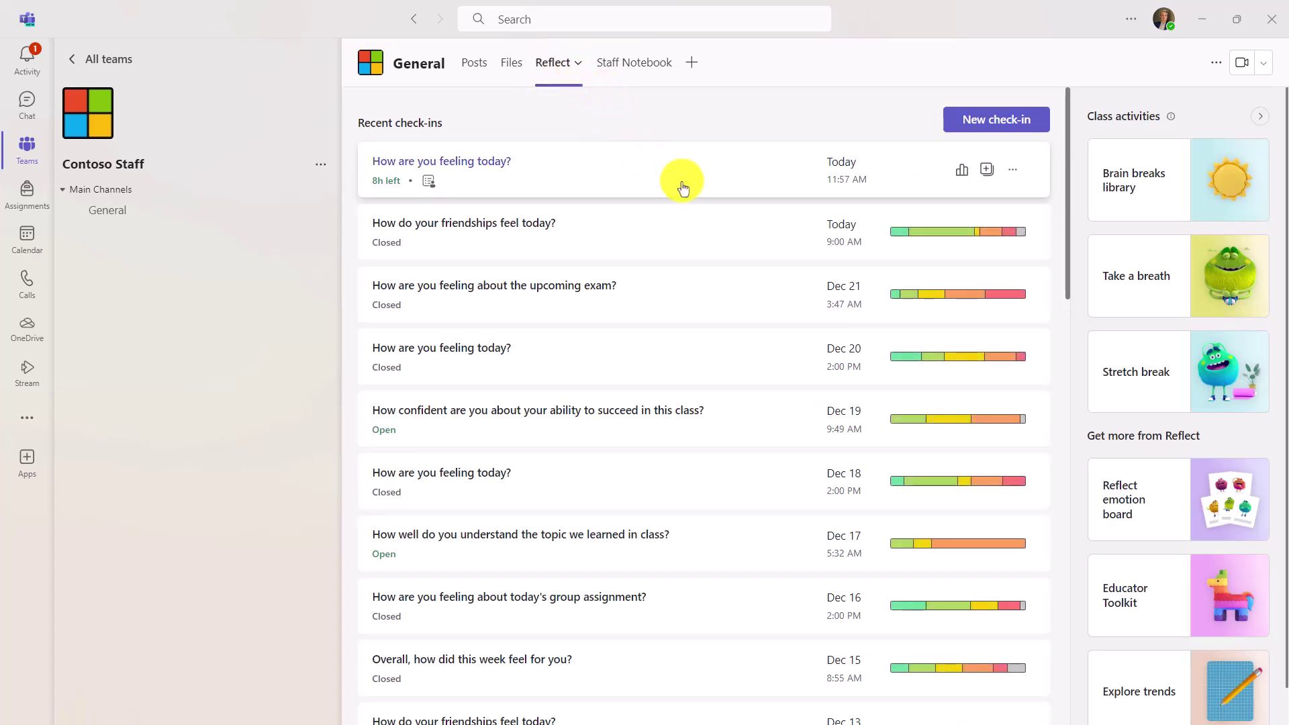
Create a new check-in using the Educator wellbeing idea about the team's progress this year
{"action": "left_click", "coordinate": [1012, 121]}
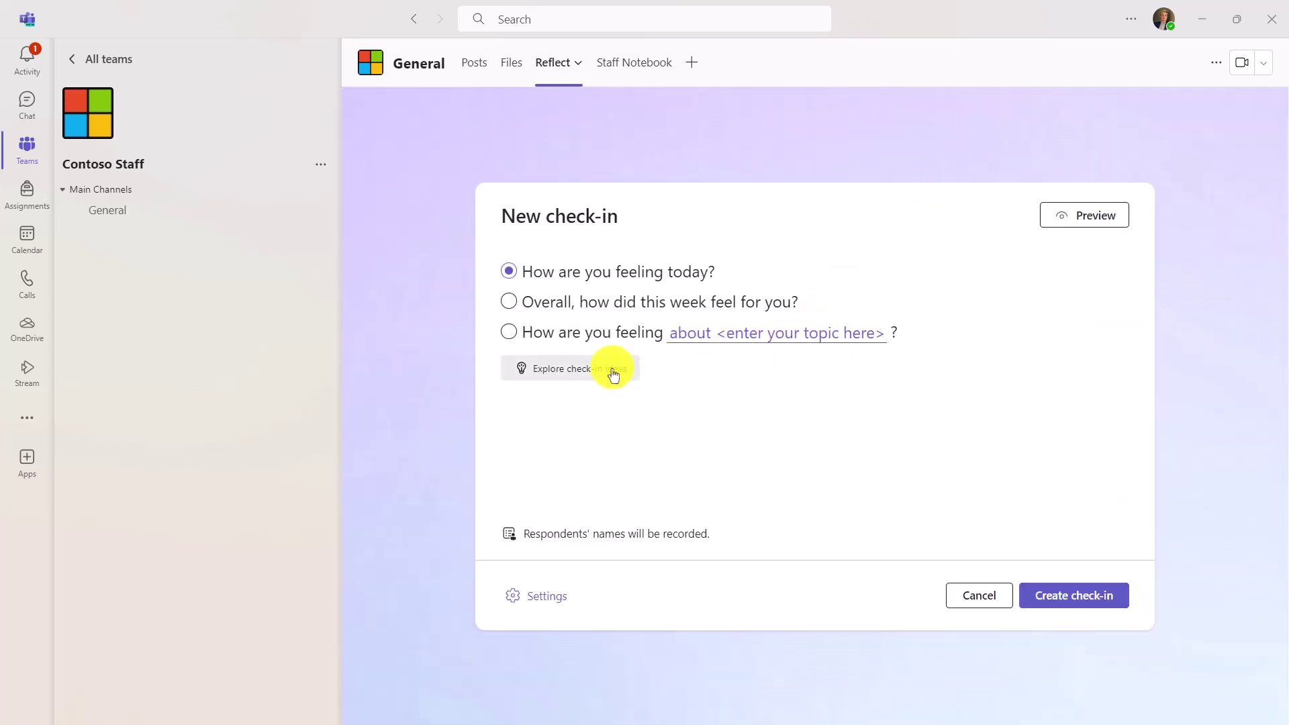
{"action": "left_click", "coordinate": [554, 375]}
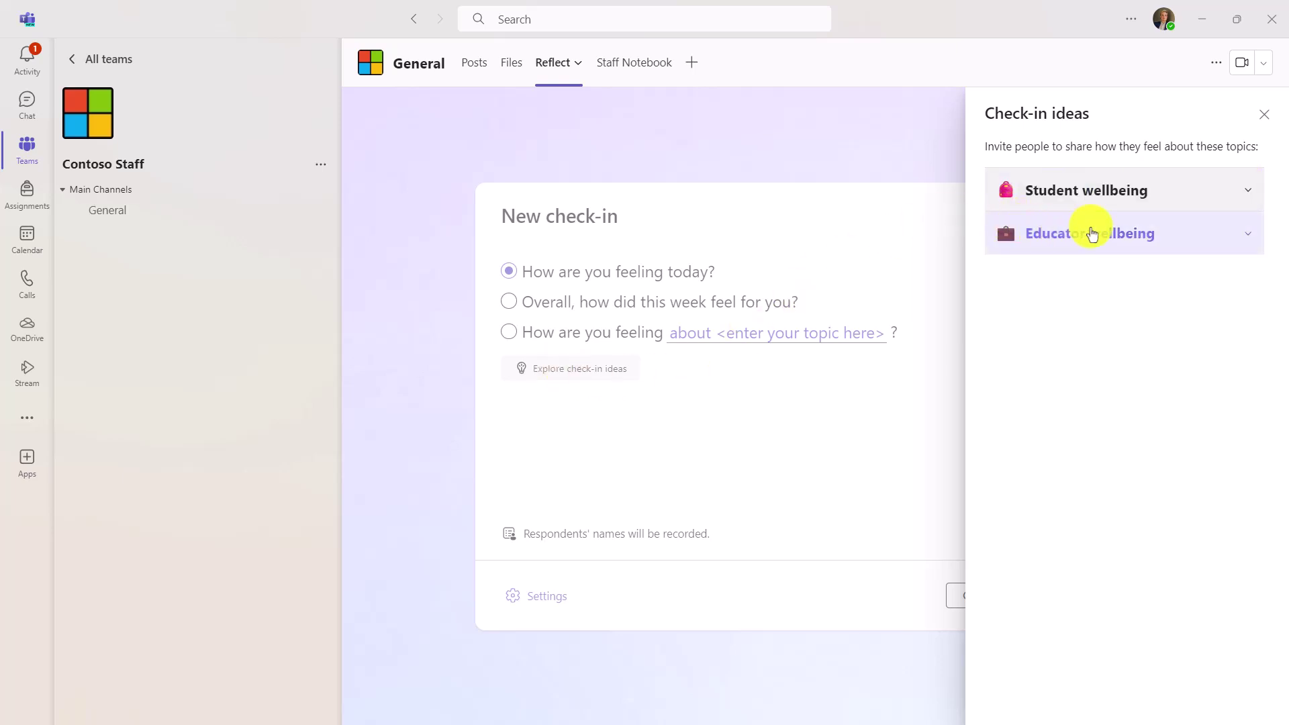
{"action": "left_click", "coordinate": [1251, 244]}
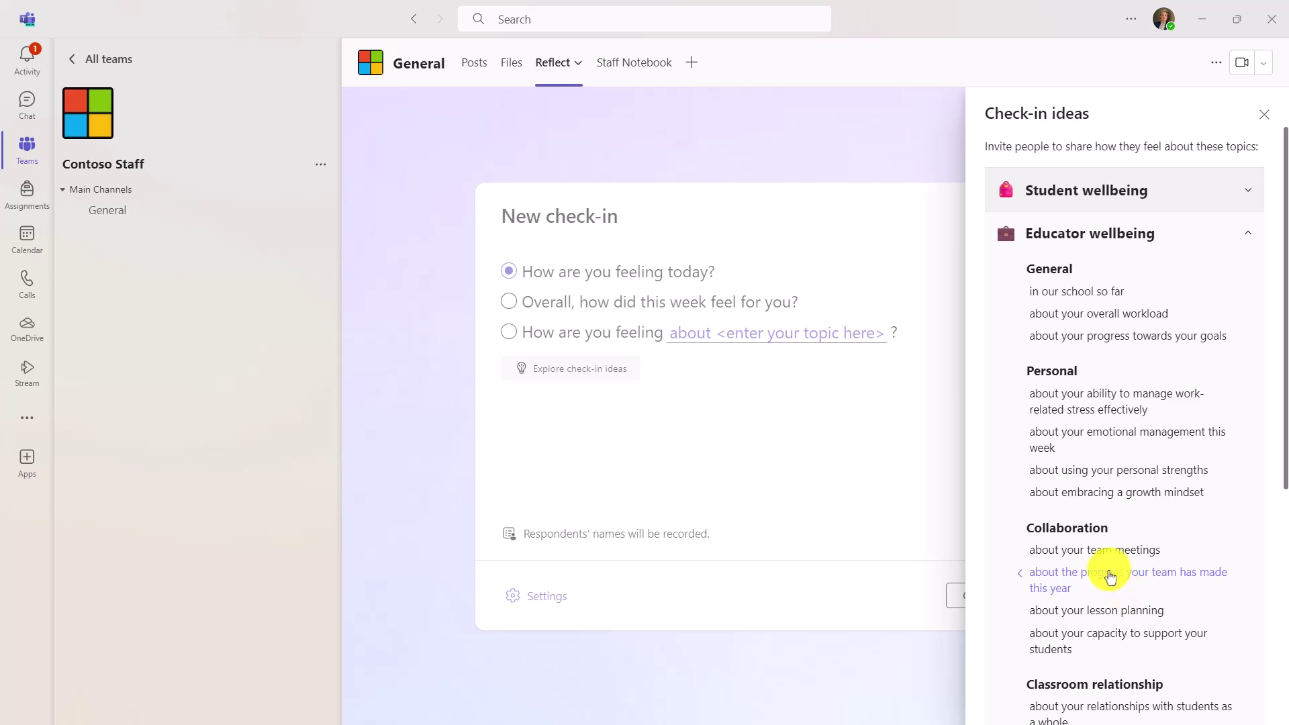
{"action": "left_click", "coordinate": [1104, 577]}
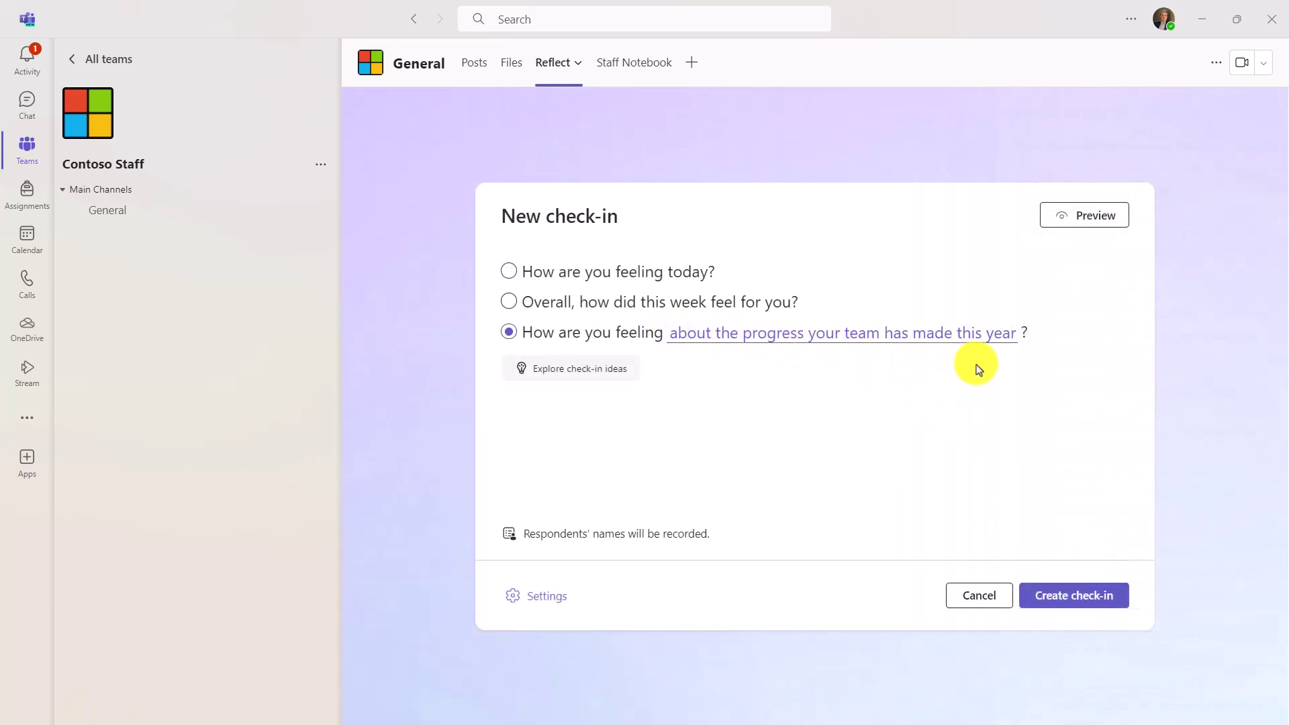
Preview the check-in answering with a positive emoji and 'comfortable', then publish it
{"action": "left_click", "coordinate": [1078, 221]}
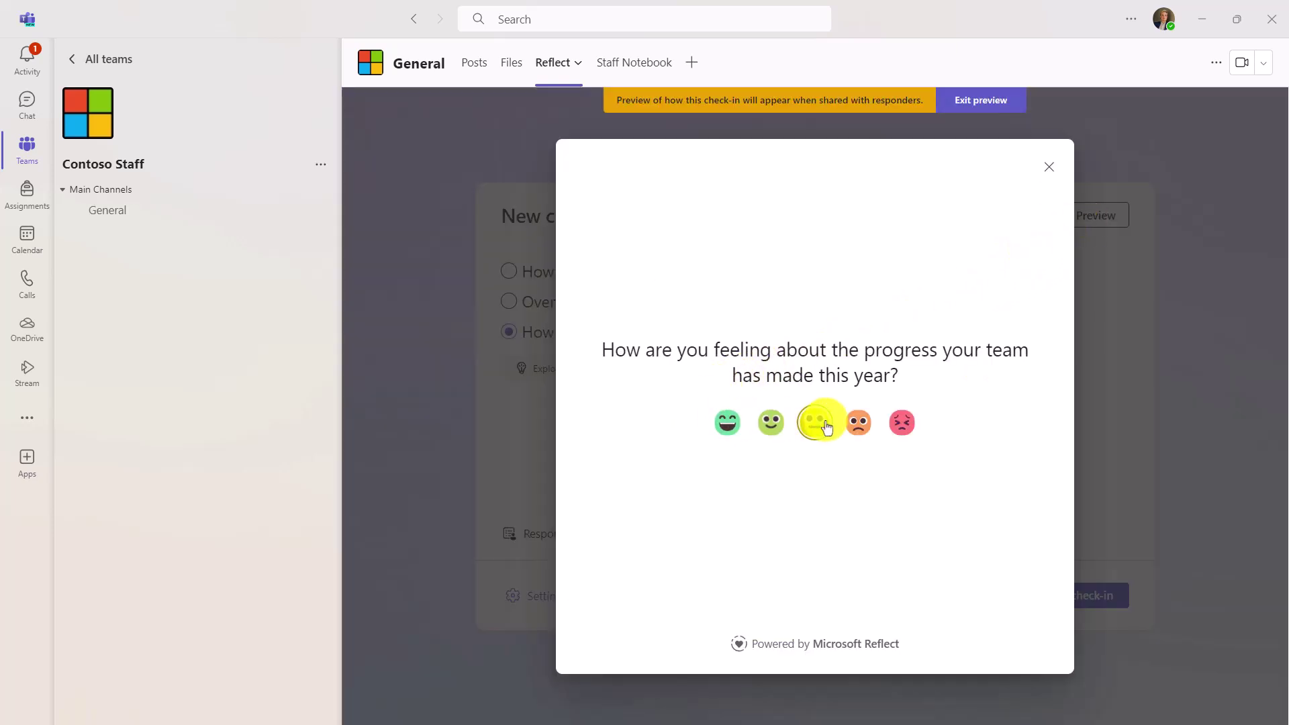
{"action": "left_click", "coordinate": [770, 422]}
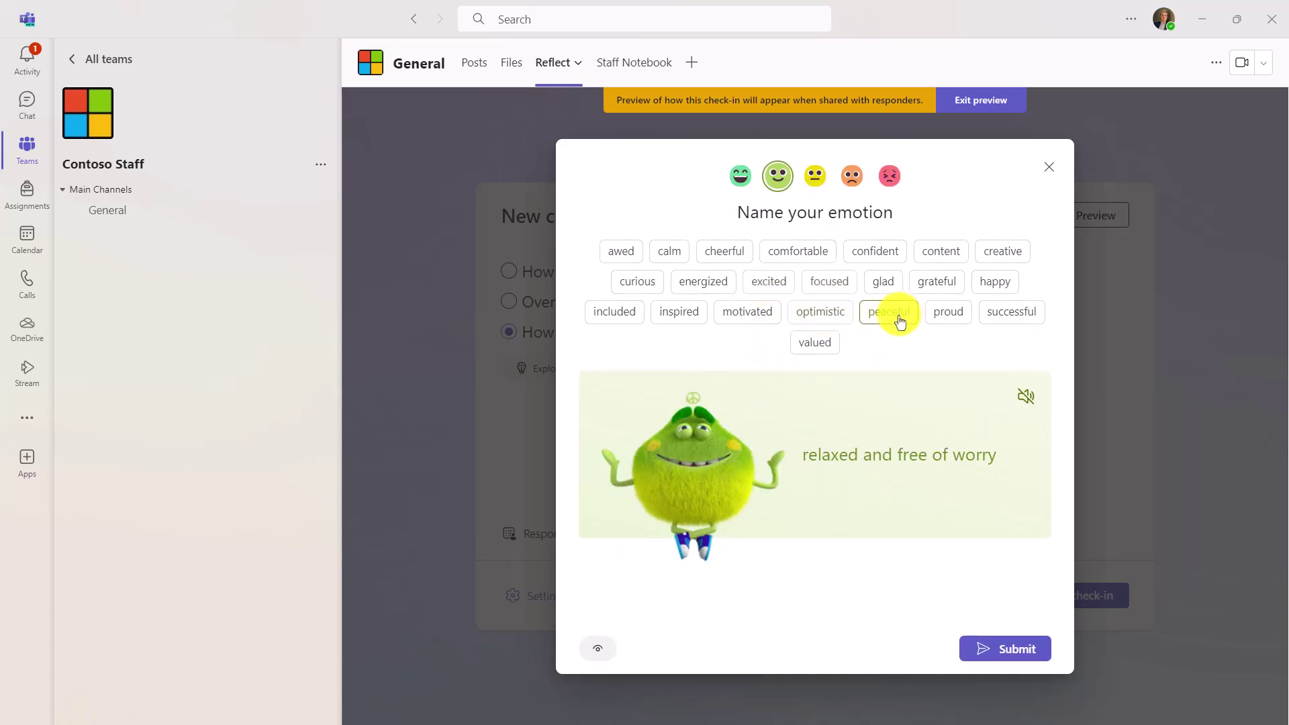
{"action": "left_click", "coordinate": [797, 250]}
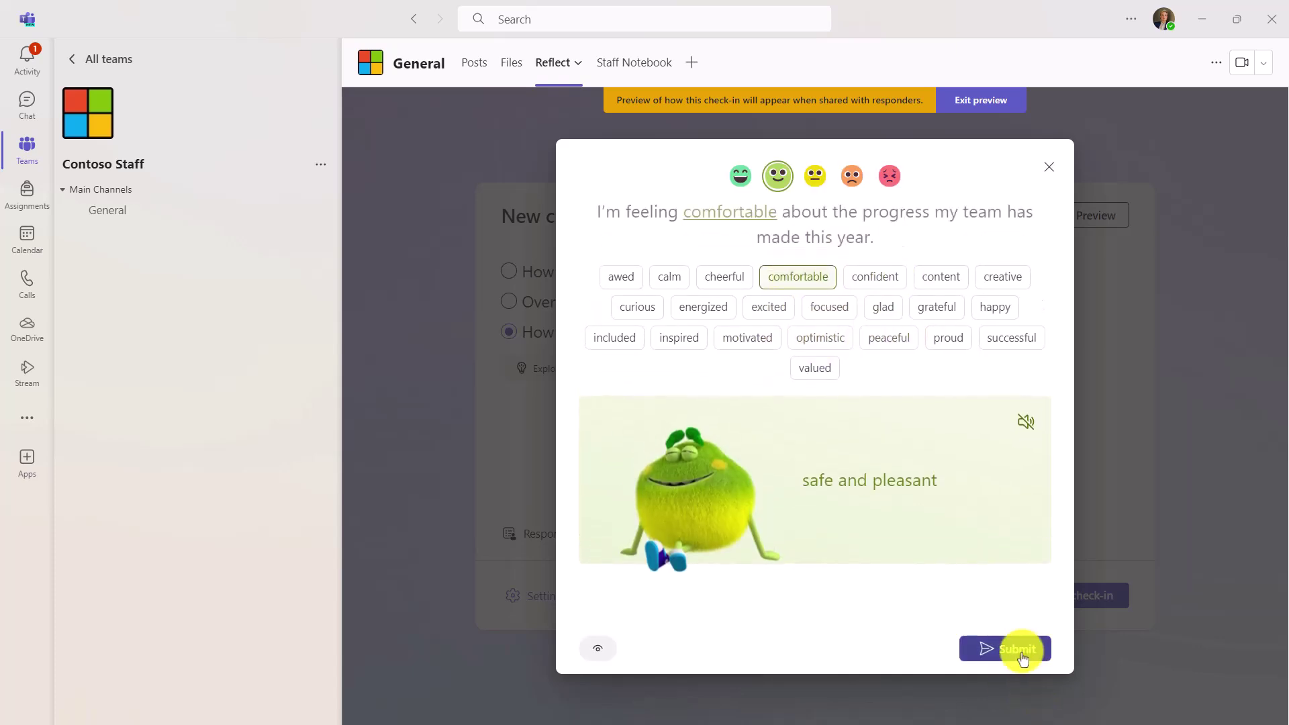
{"action": "left_click", "coordinate": [1021, 657]}
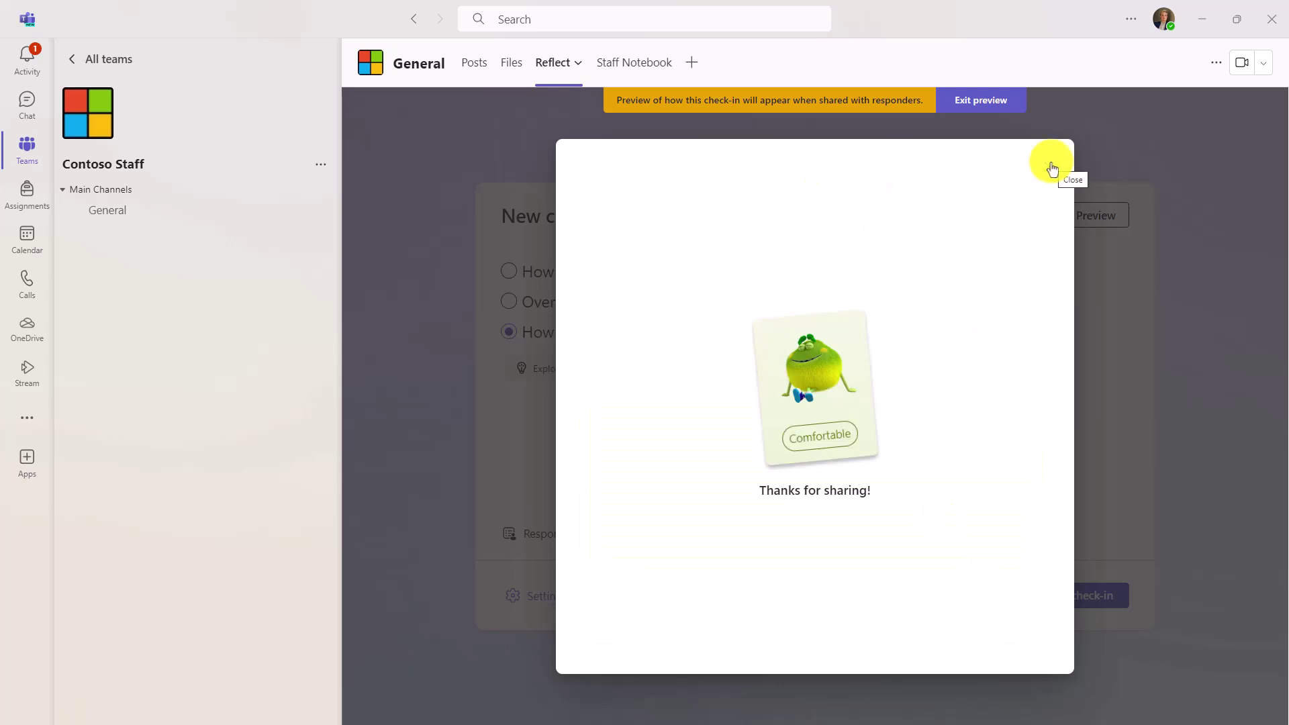
{"action": "left_click", "coordinate": [996, 106]}
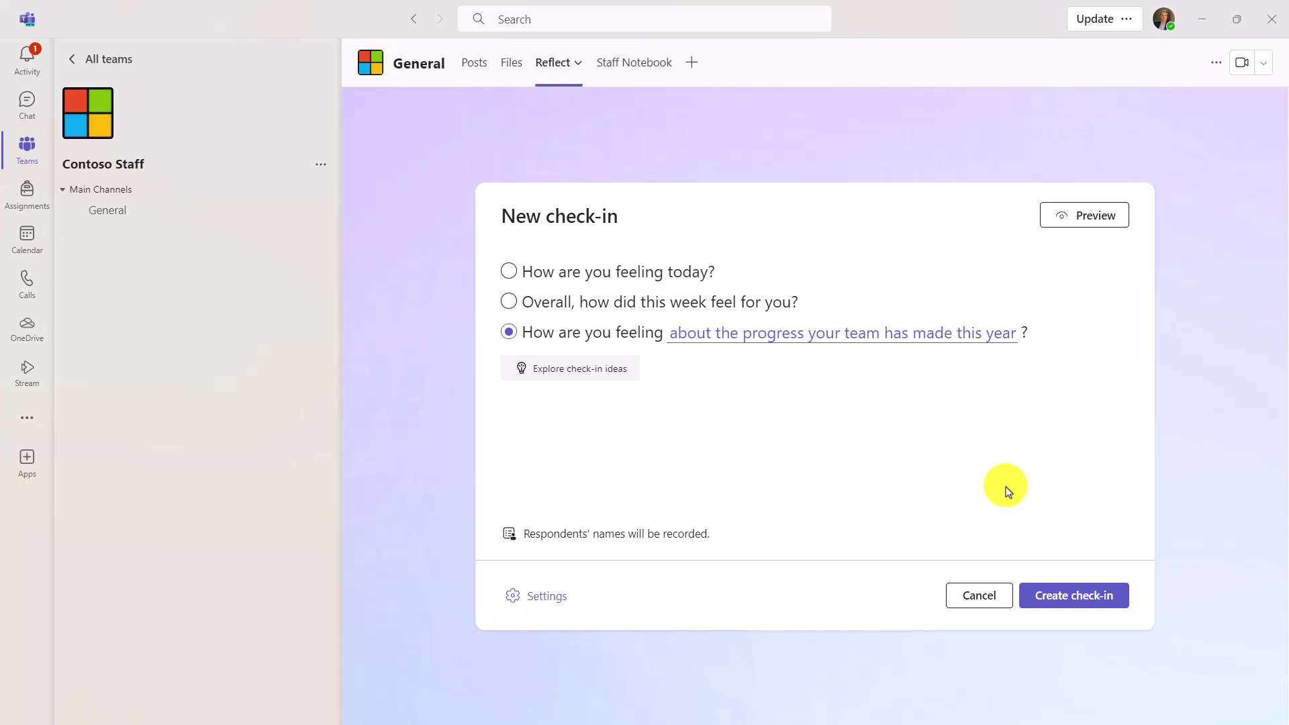
{"action": "left_click", "coordinate": [1077, 602]}
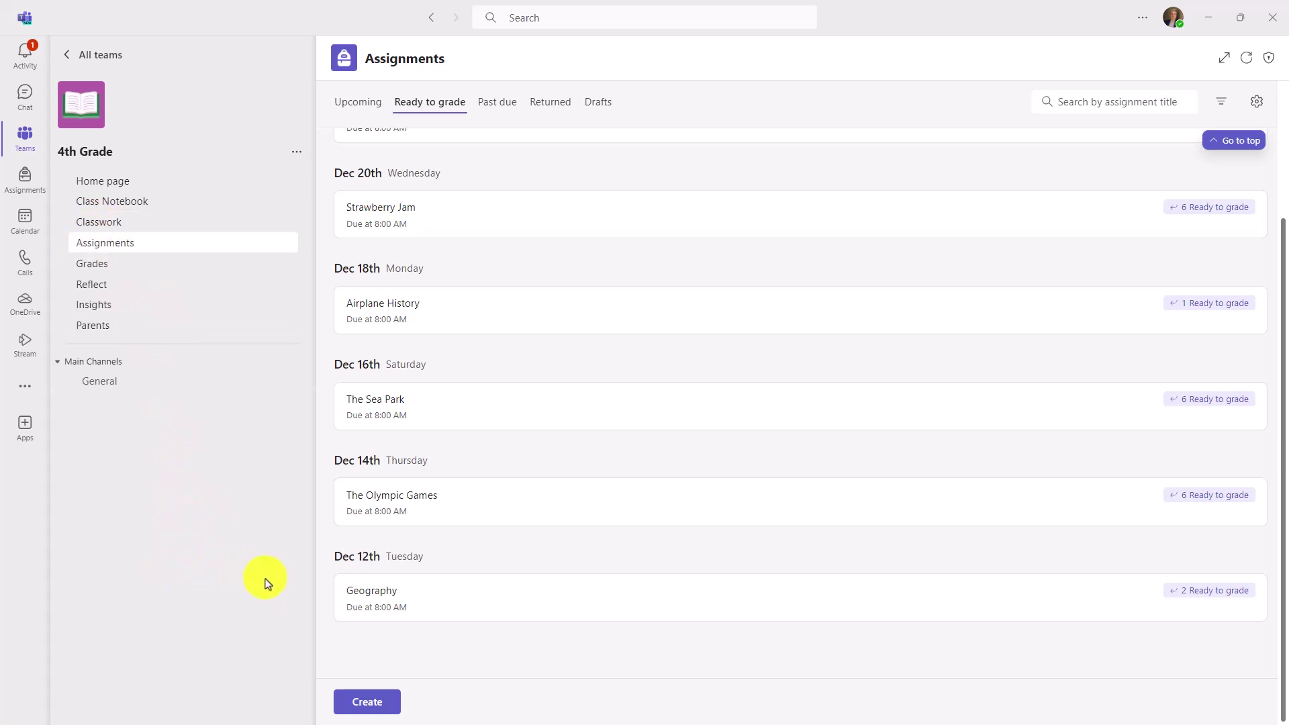
Open Geography's returned submissions and view a student's reading-progress results
{"action": "left_click", "coordinate": [383, 606]}
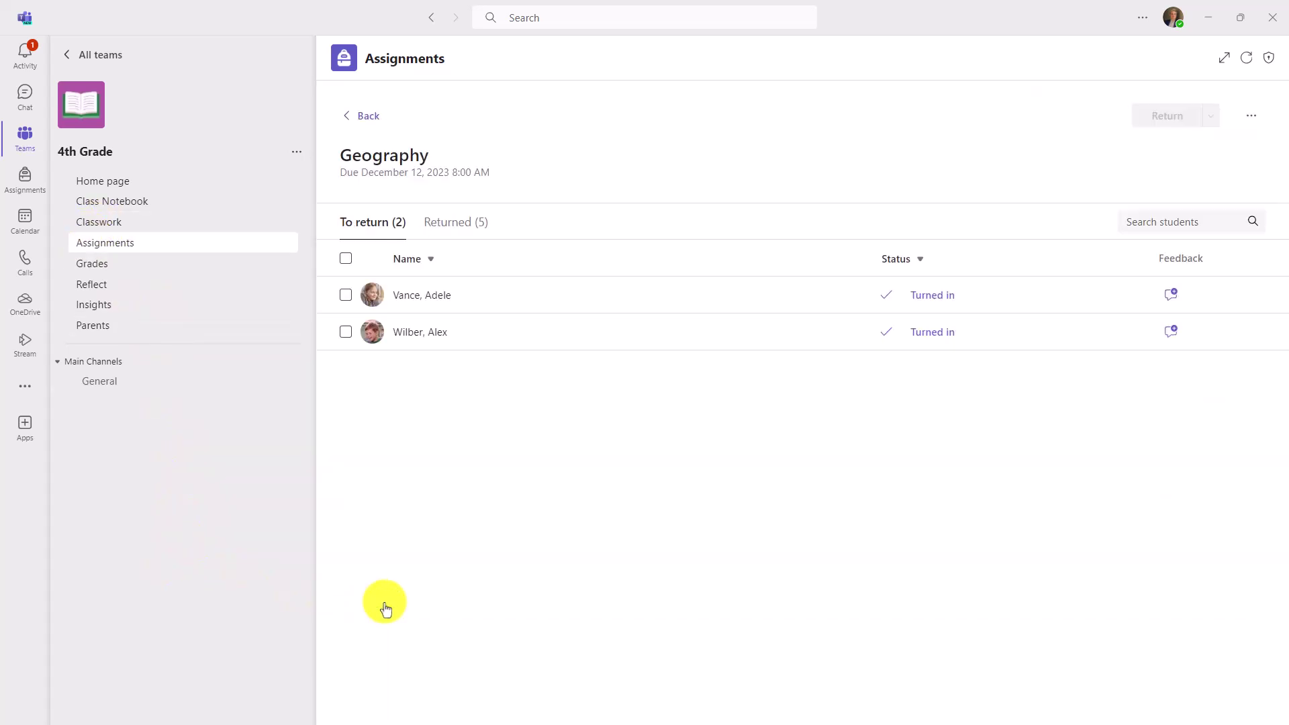
{"action": "left_click", "coordinate": [466, 225]}
{"action": "left_click", "coordinate": [425, 295]}
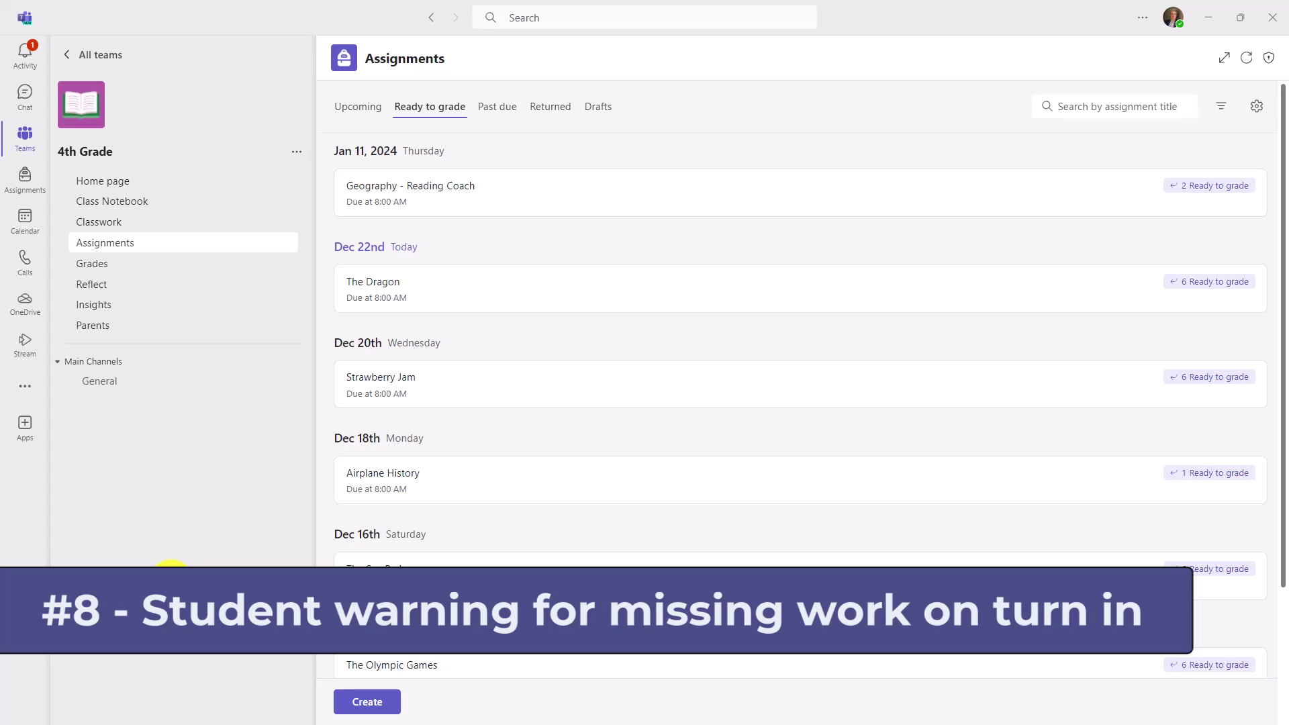
Create and assign the Amazon rain forest essay assignment to the 4th Grade class
{"action": "left_click", "coordinate": [381, 708]}
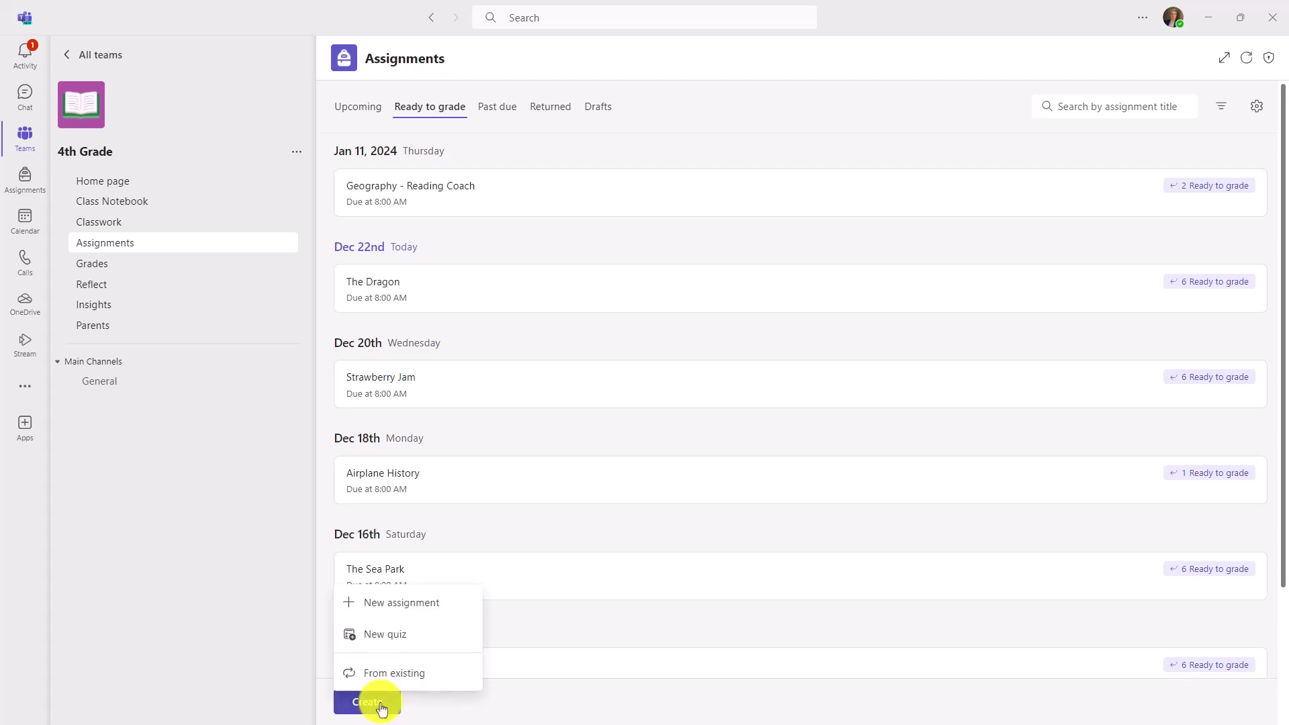
{"action": "left_click", "coordinate": [428, 606]}
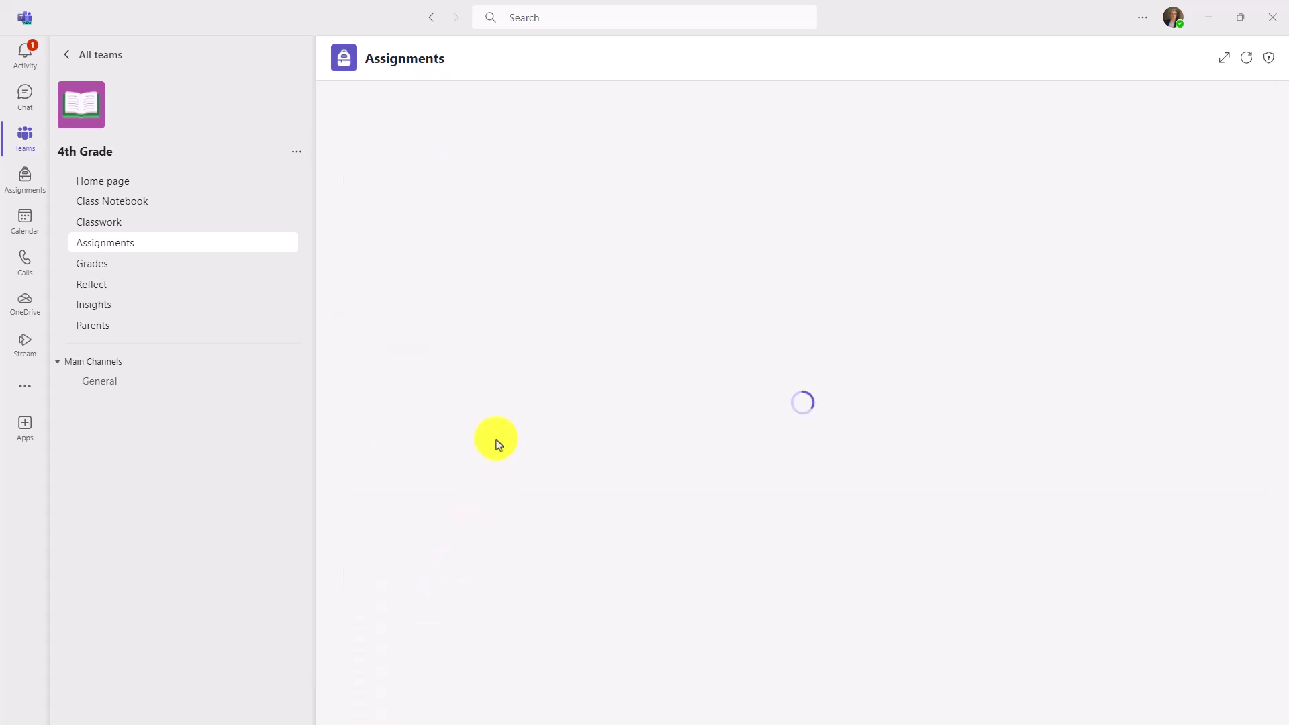
{"action": "left_click", "coordinate": [426, 151]}
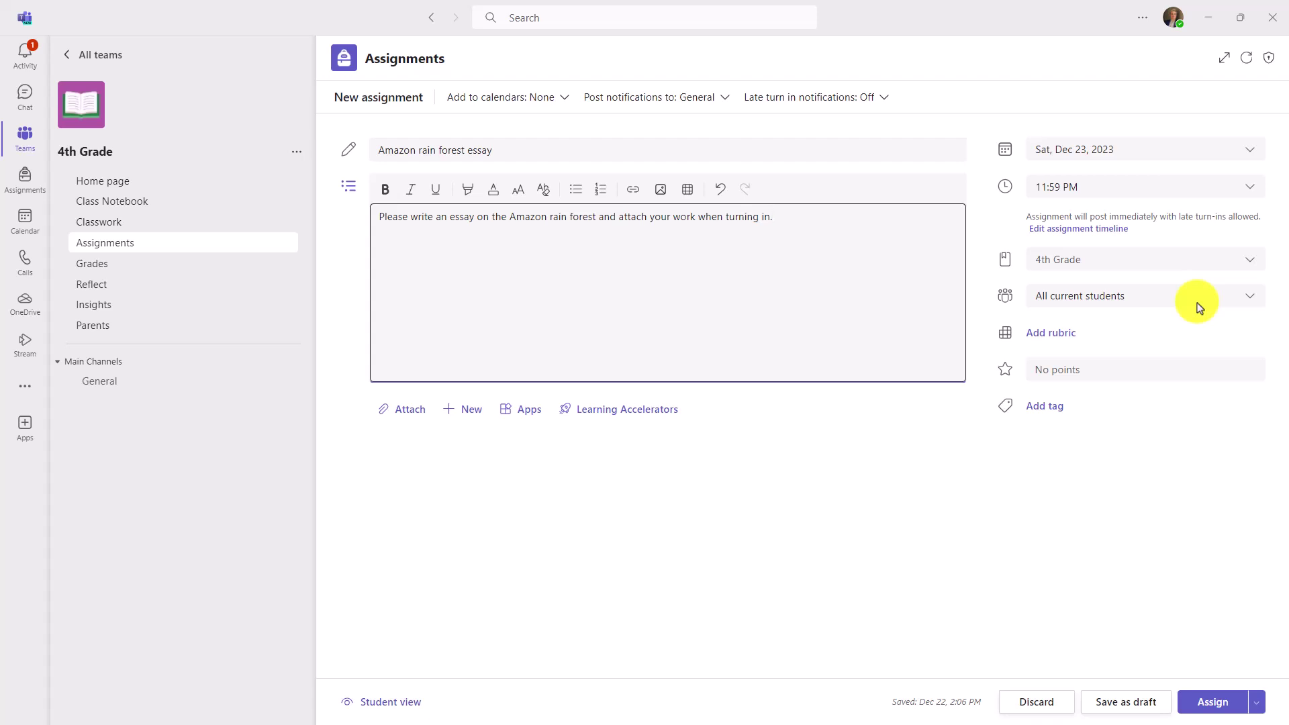
{"action": "left_click", "coordinate": [1218, 702]}
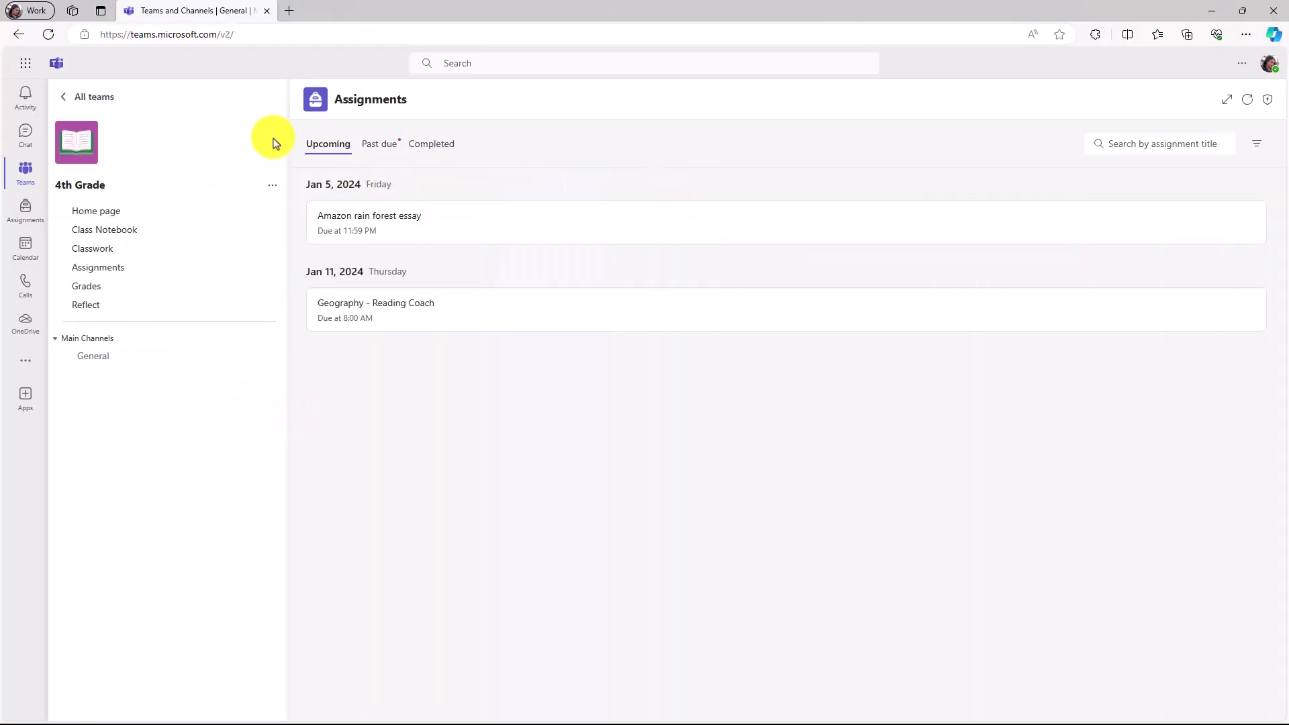
Open the Amazon rain forest essay, upload Amazon Rainforest.docx as work, and turn it in
{"action": "left_click", "coordinate": [520, 223]}
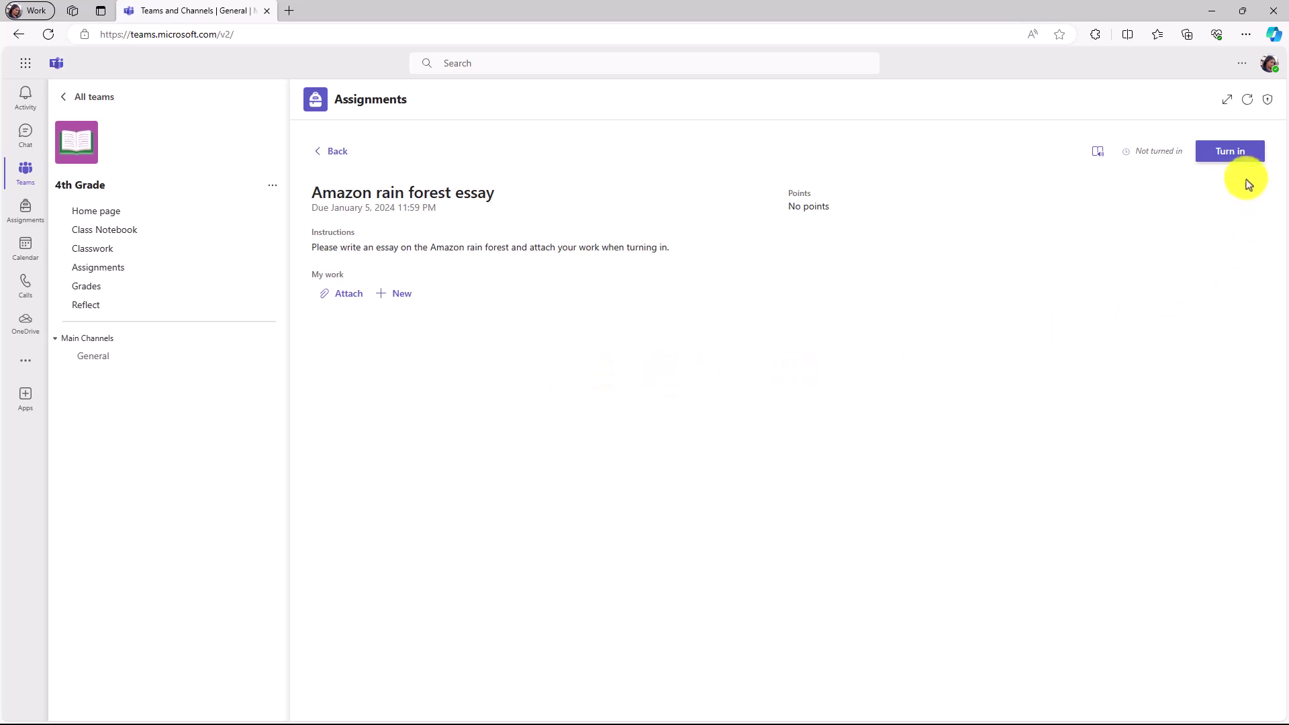
{"action": "left_click", "coordinate": [1231, 154]}
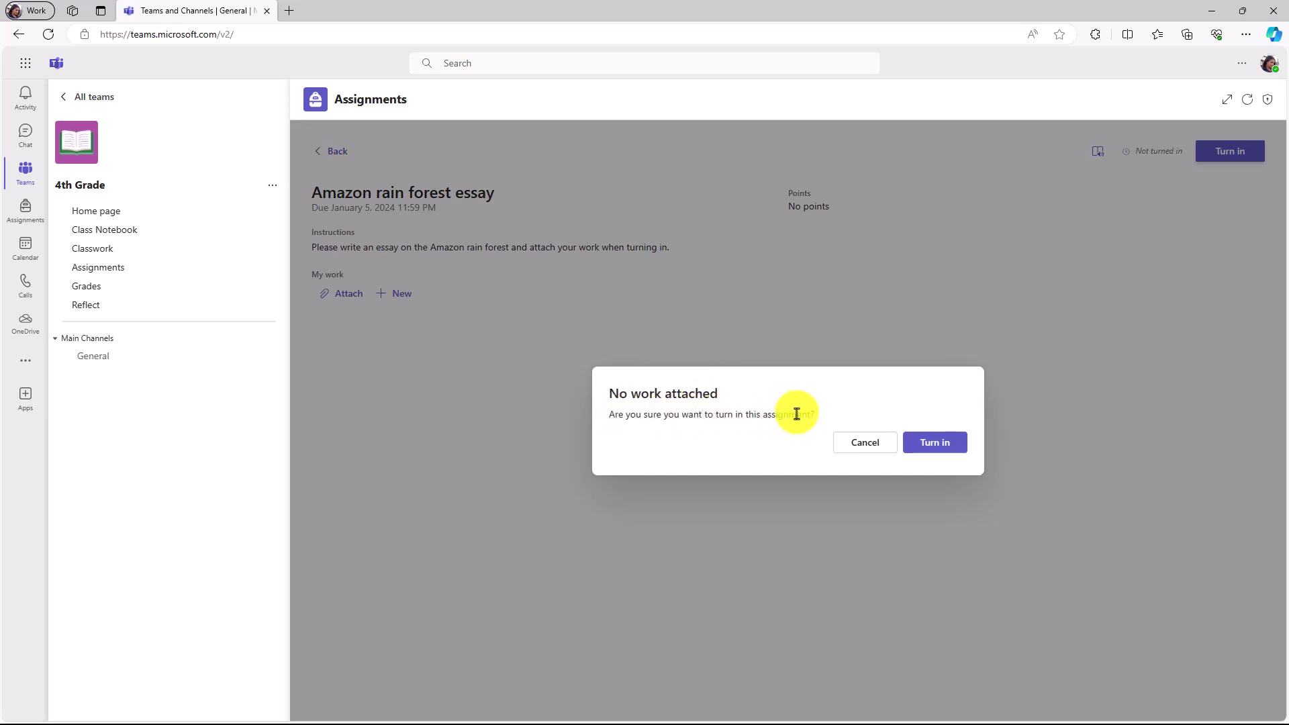
{"action": "left_click", "coordinate": [864, 451]}
{"action": "left_click", "coordinate": [354, 296]}
{"action": "left_click", "coordinate": [388, 415]}
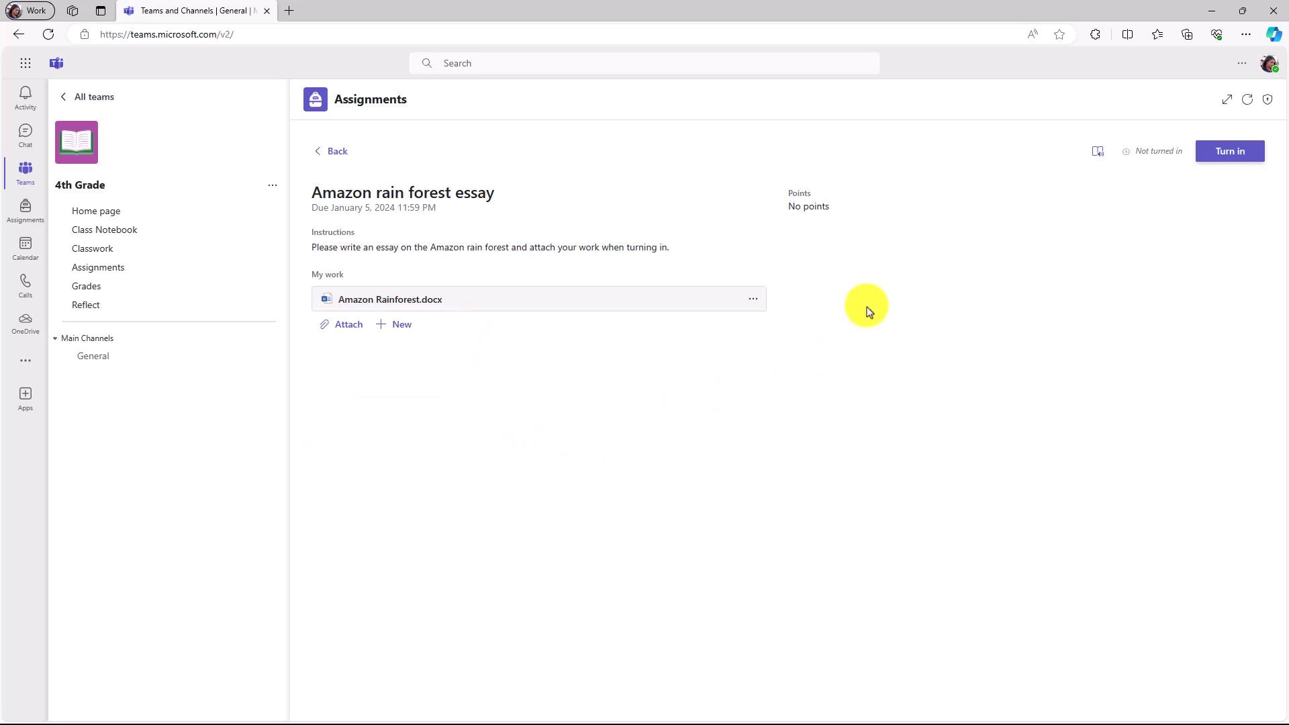
{"action": "left_click", "coordinate": [1235, 155]}
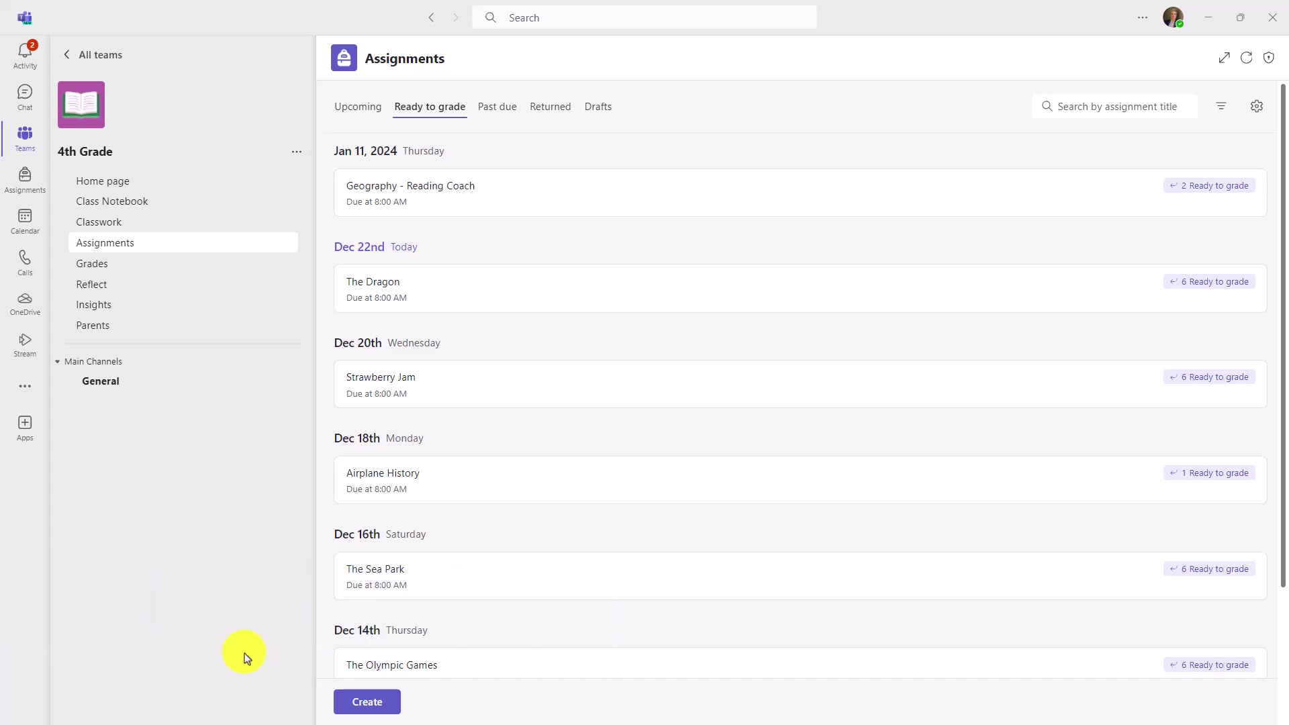
Start a new assignment with a new Word document named 'Please use this template for your essay'
{"action": "left_click", "coordinate": [383, 708]}
{"action": "left_click", "coordinate": [401, 606]}
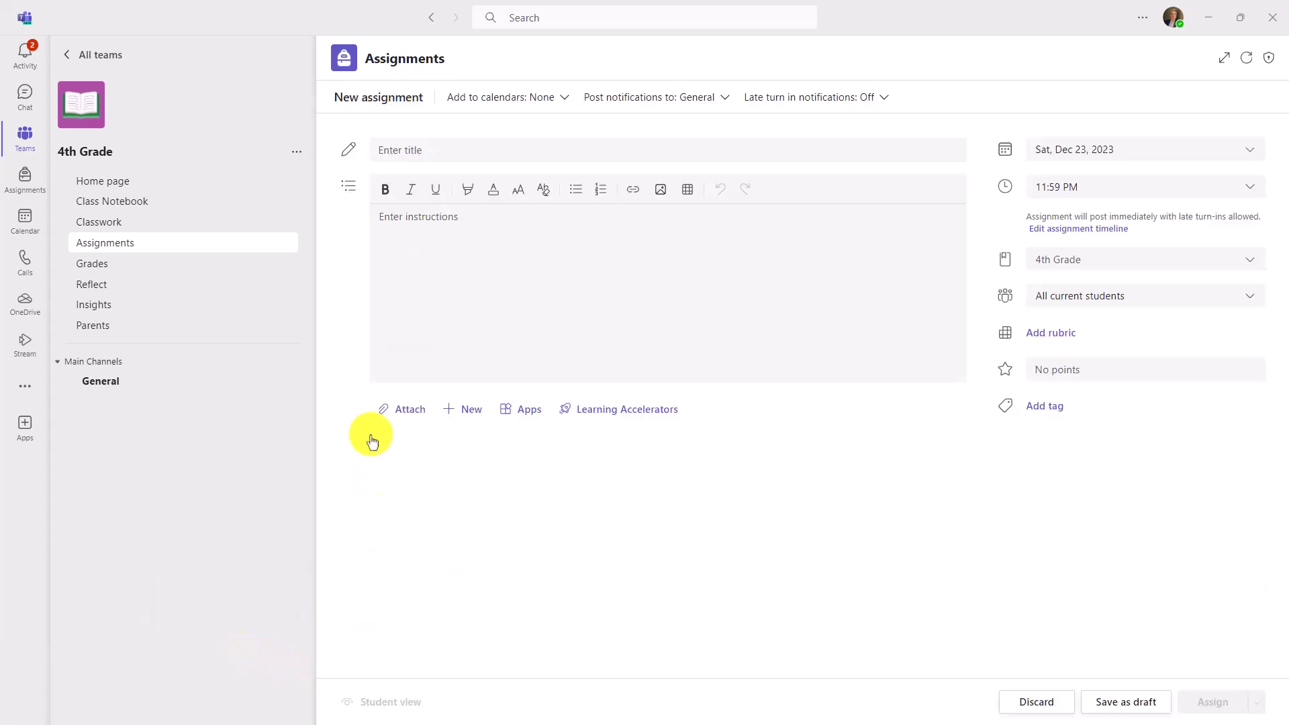
{"action": "left_click", "coordinate": [469, 412]}
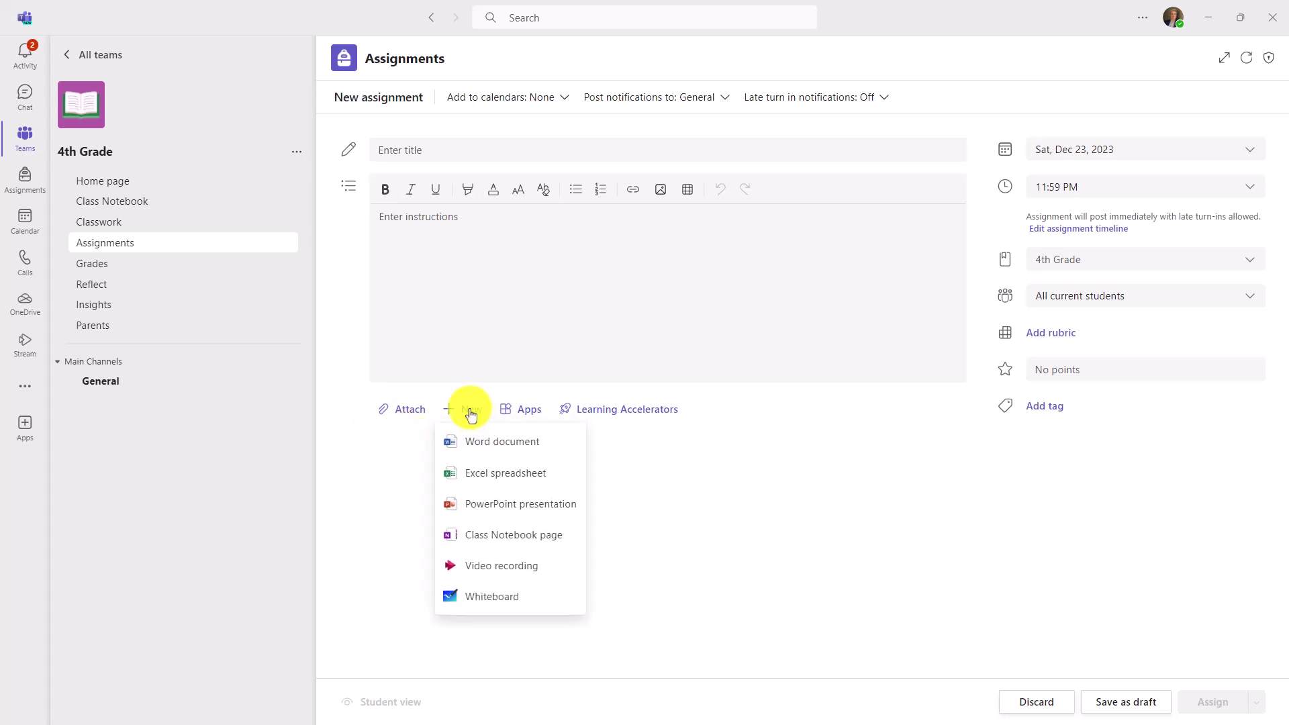
{"action": "left_click", "coordinate": [497, 442]}
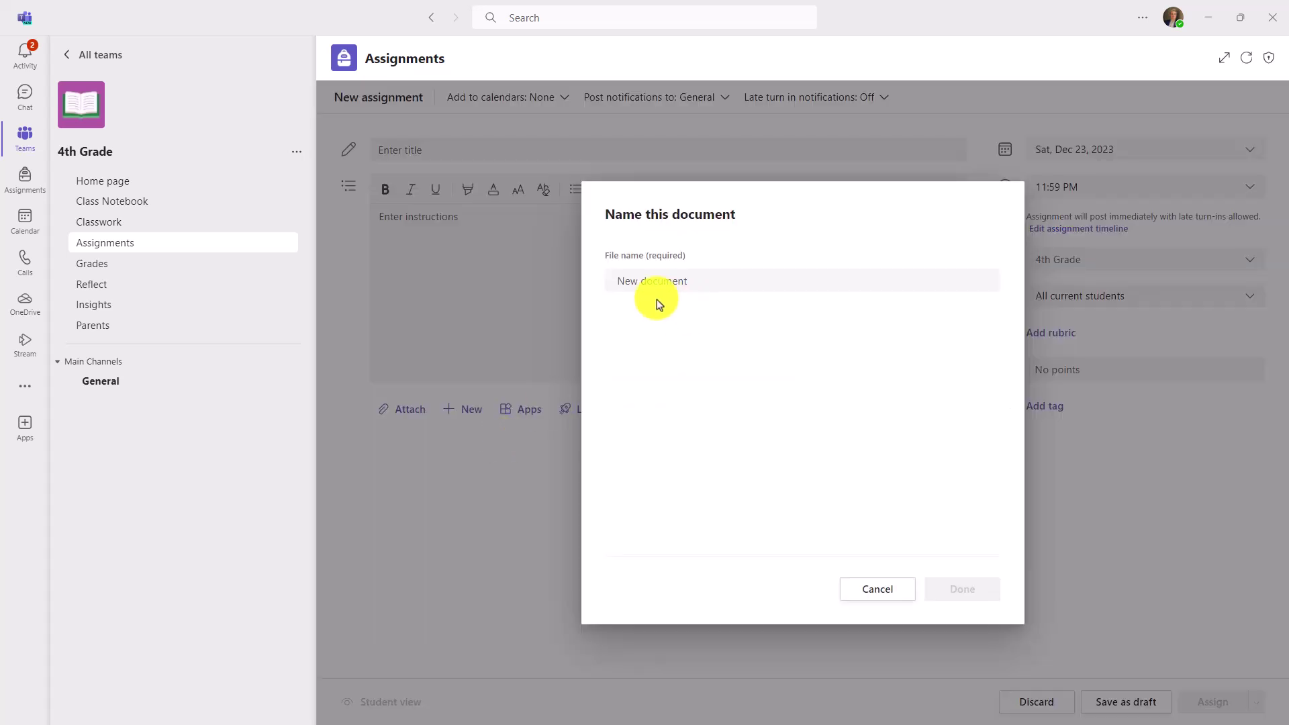
{"action": "type", "text": "Please use this template for your essay"}
{"action": "left_click", "coordinate": [956, 591]}
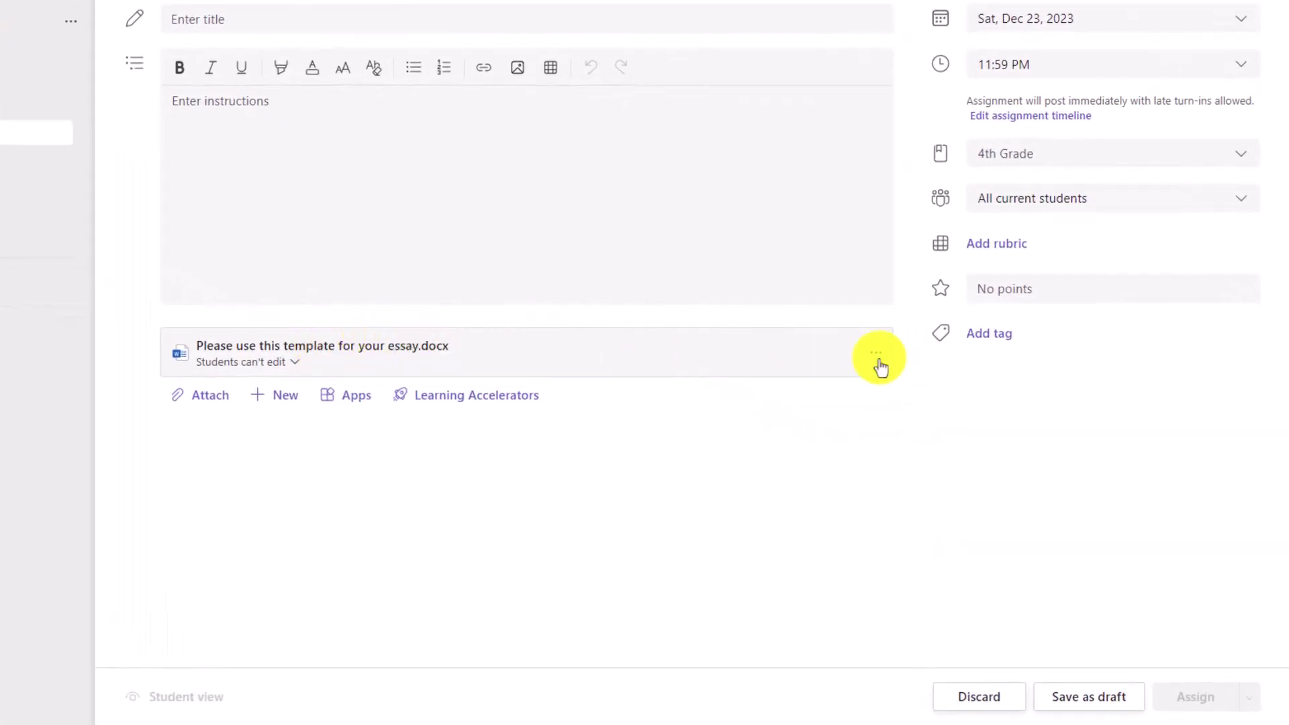
Set the attached document so students edit their own copy
{"action": "left_click", "coordinate": [878, 361]}
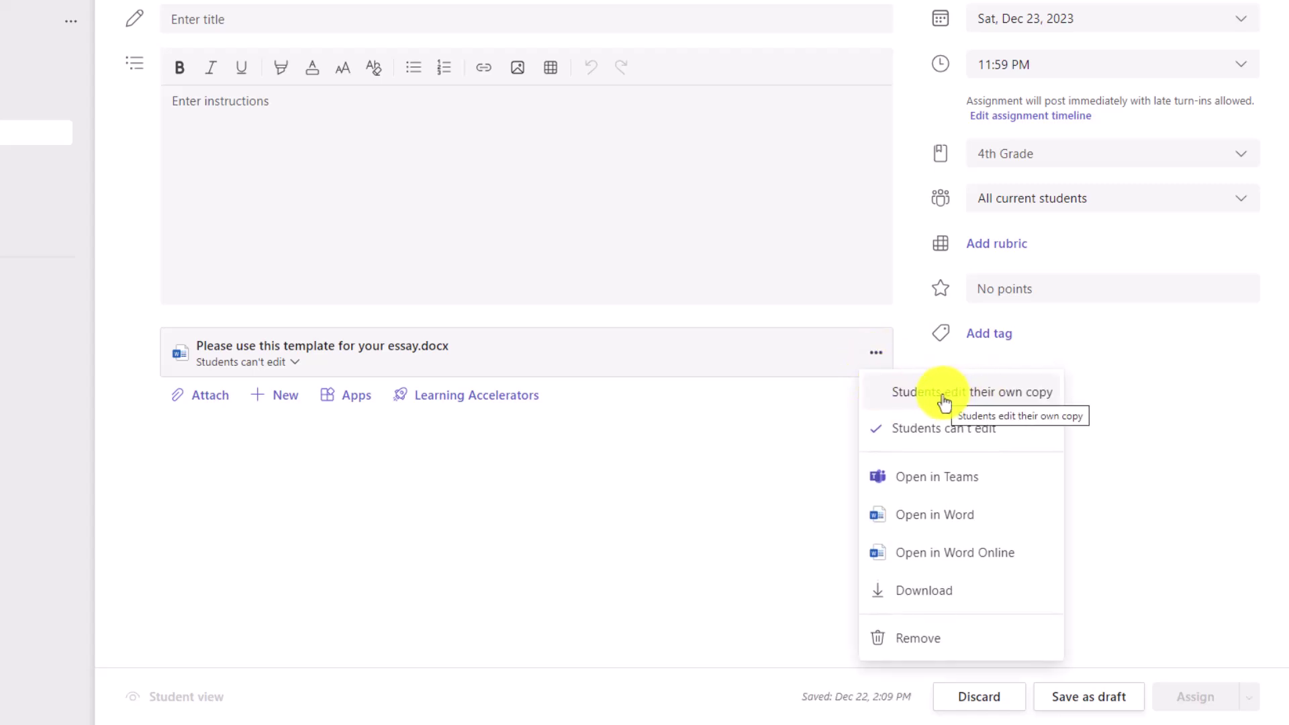
{"action": "left_click", "coordinate": [751, 448]}
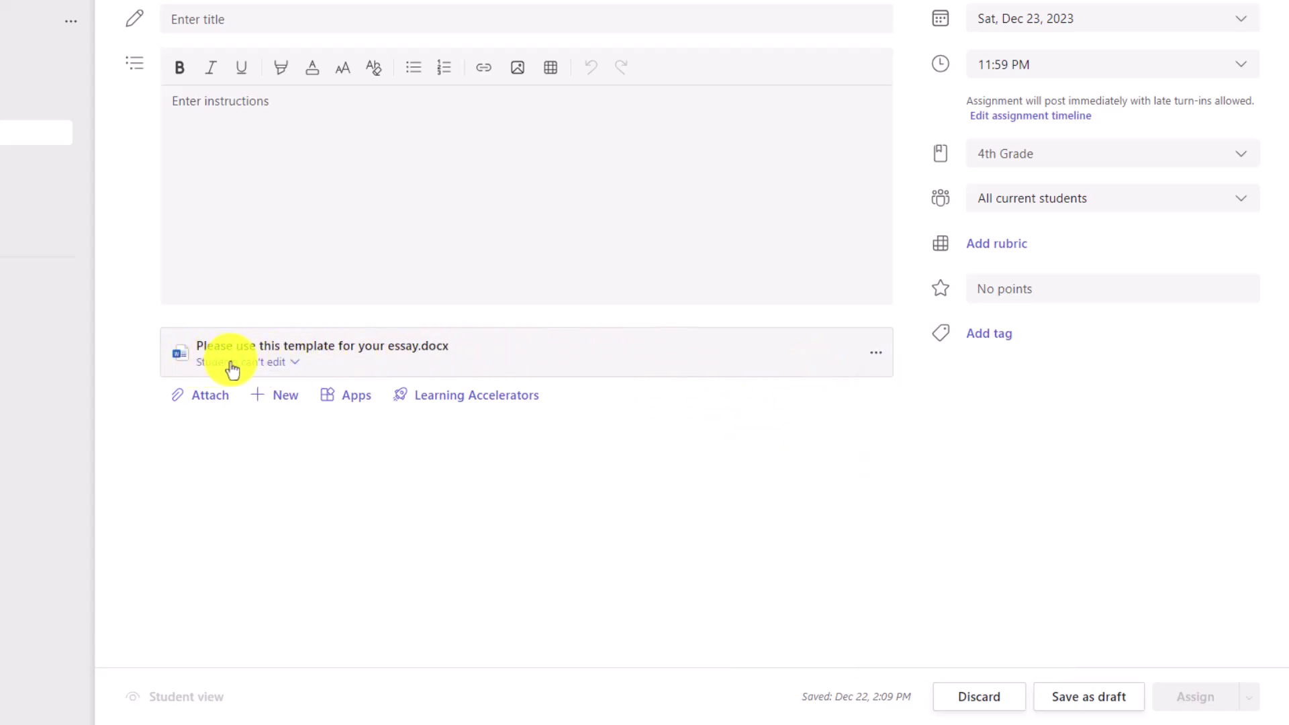
{"action": "left_click", "coordinate": [288, 366]}
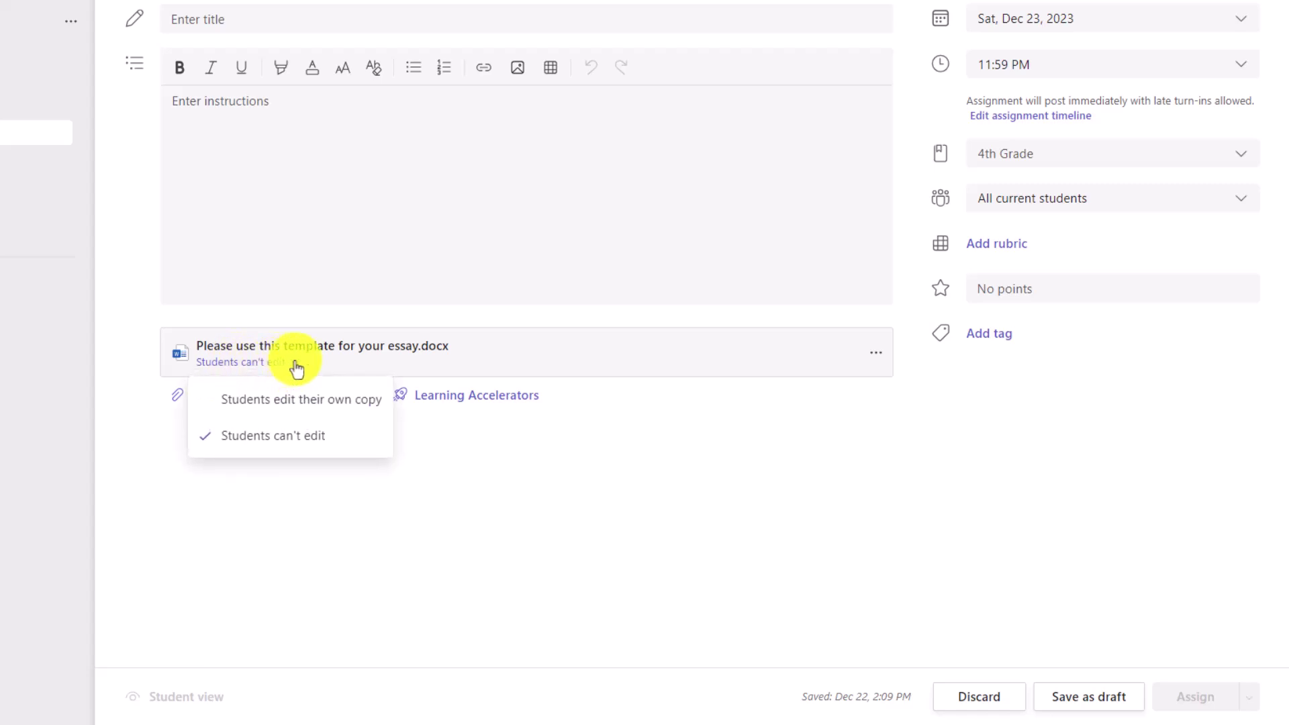
{"action": "left_click", "coordinate": [345, 403]}
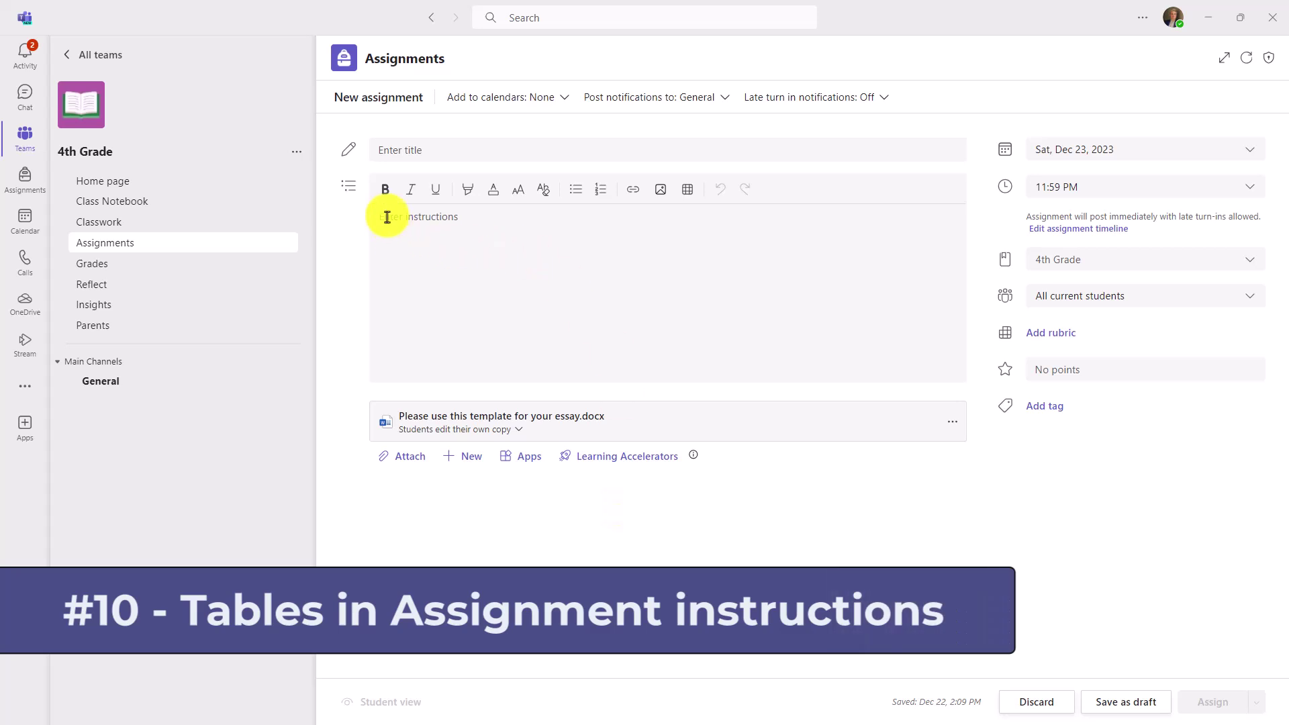
Title the assignment 'Assignment with tables!' and insert a table into its instructions
{"action": "left_click", "coordinate": [504, 152]}
{"action": "type", "text": "Assignment with tables!"}
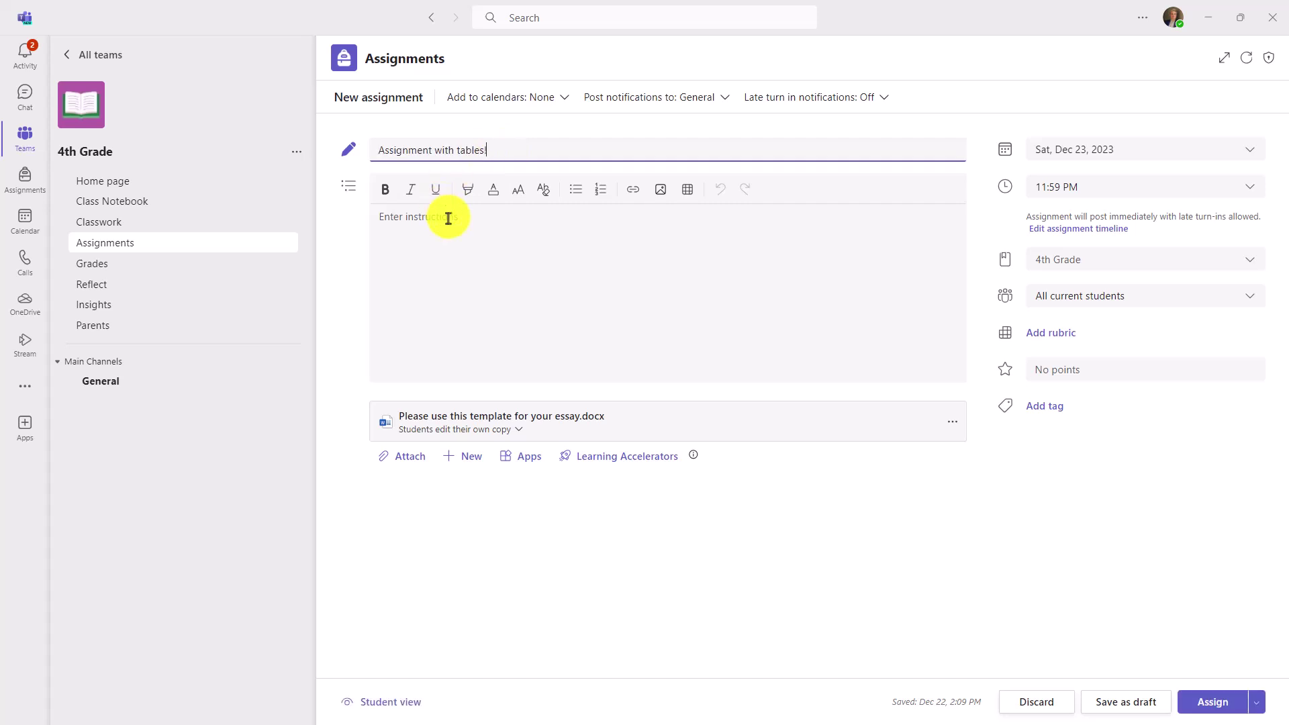
{"action": "left_click", "coordinate": [446, 216]}
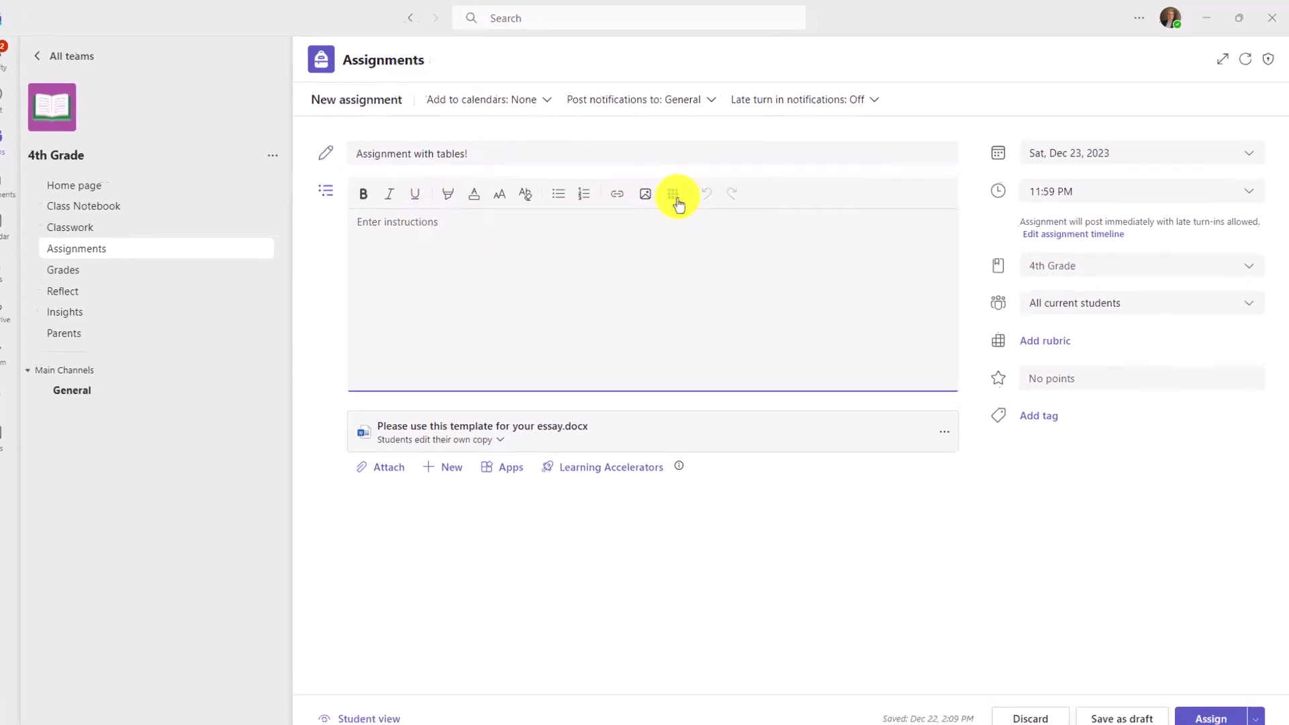
{"action": "left_click", "coordinate": [689, 190]}
{"action": "left_click", "coordinate": [555, 286]}
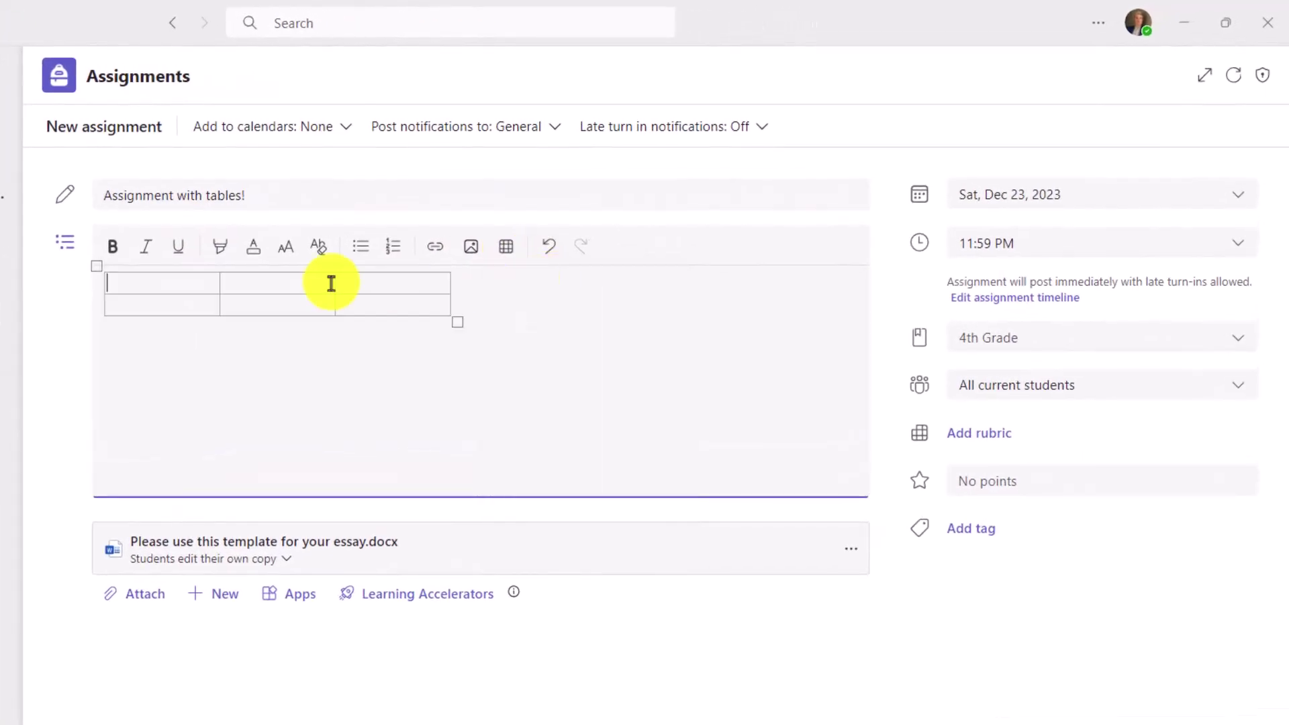
Add a fourth column and a third row to the table
{"action": "left_click", "coordinate": [508, 251]}
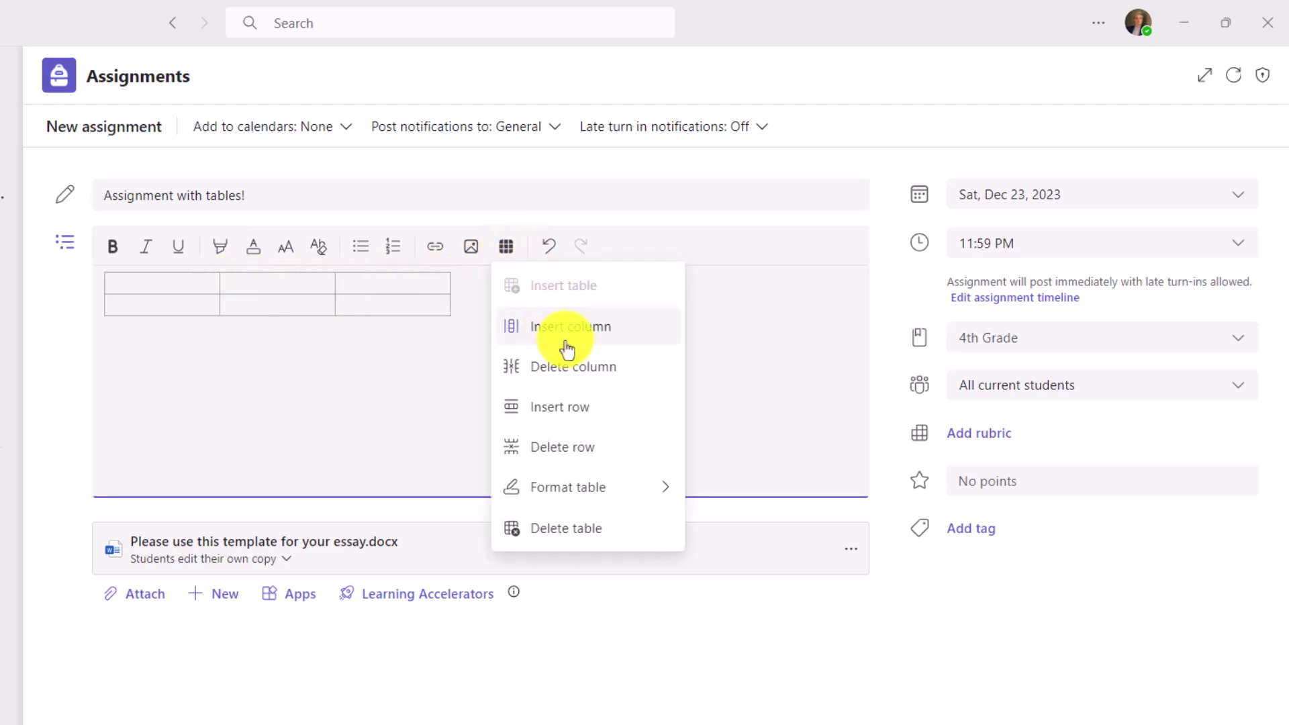
{"action": "left_click", "coordinate": [572, 327]}
{"action": "left_click", "coordinate": [506, 247]}
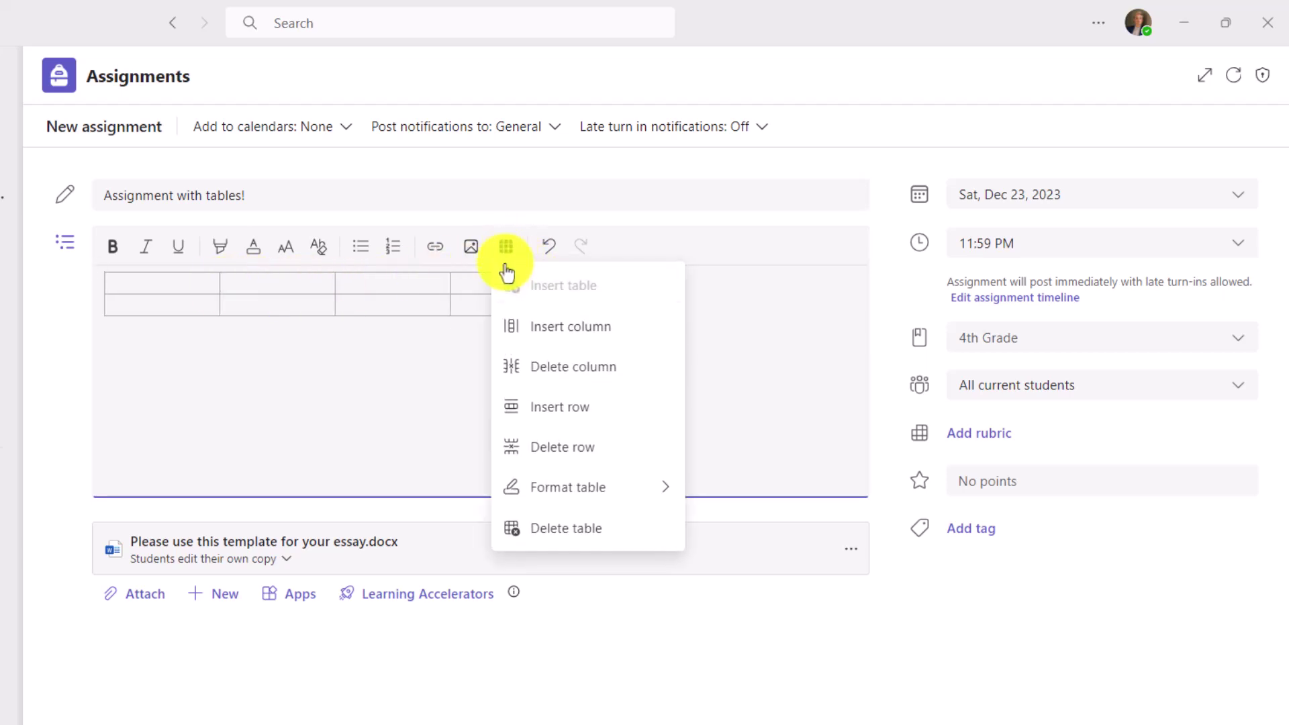
{"action": "left_click", "coordinate": [560, 420]}
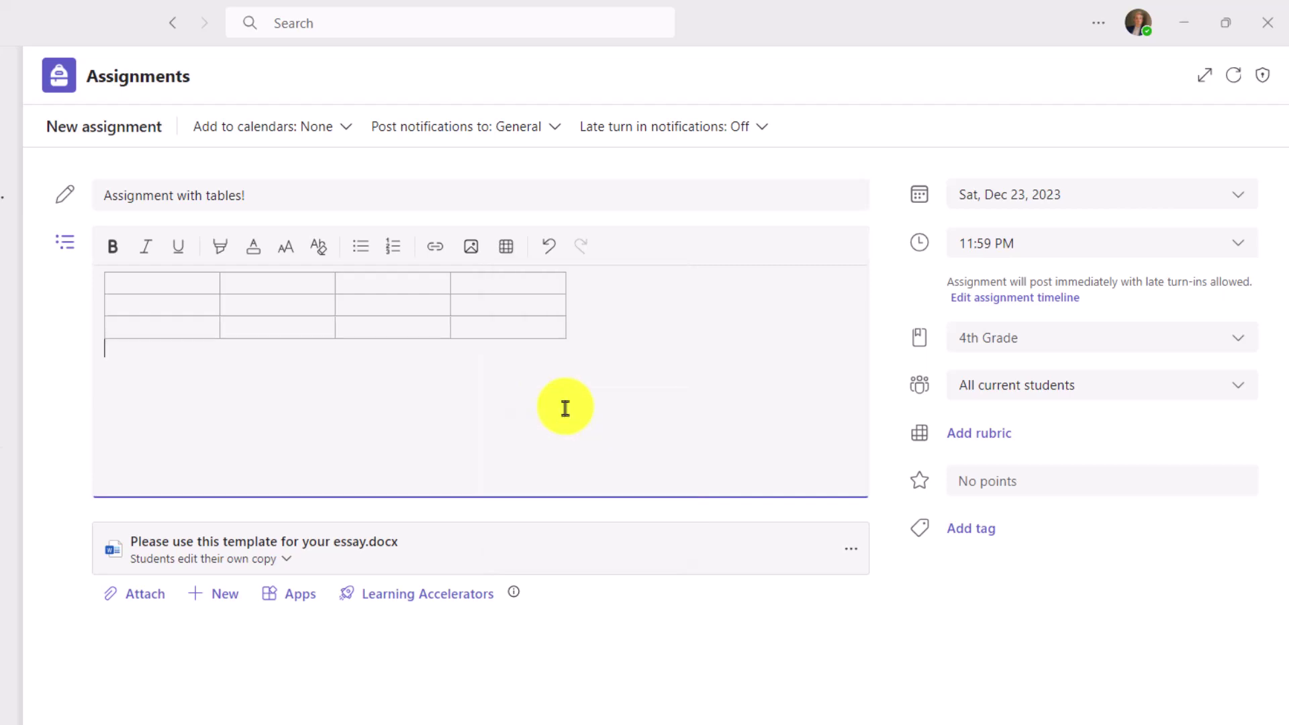
{"action": "left_click", "coordinate": [508, 260]}
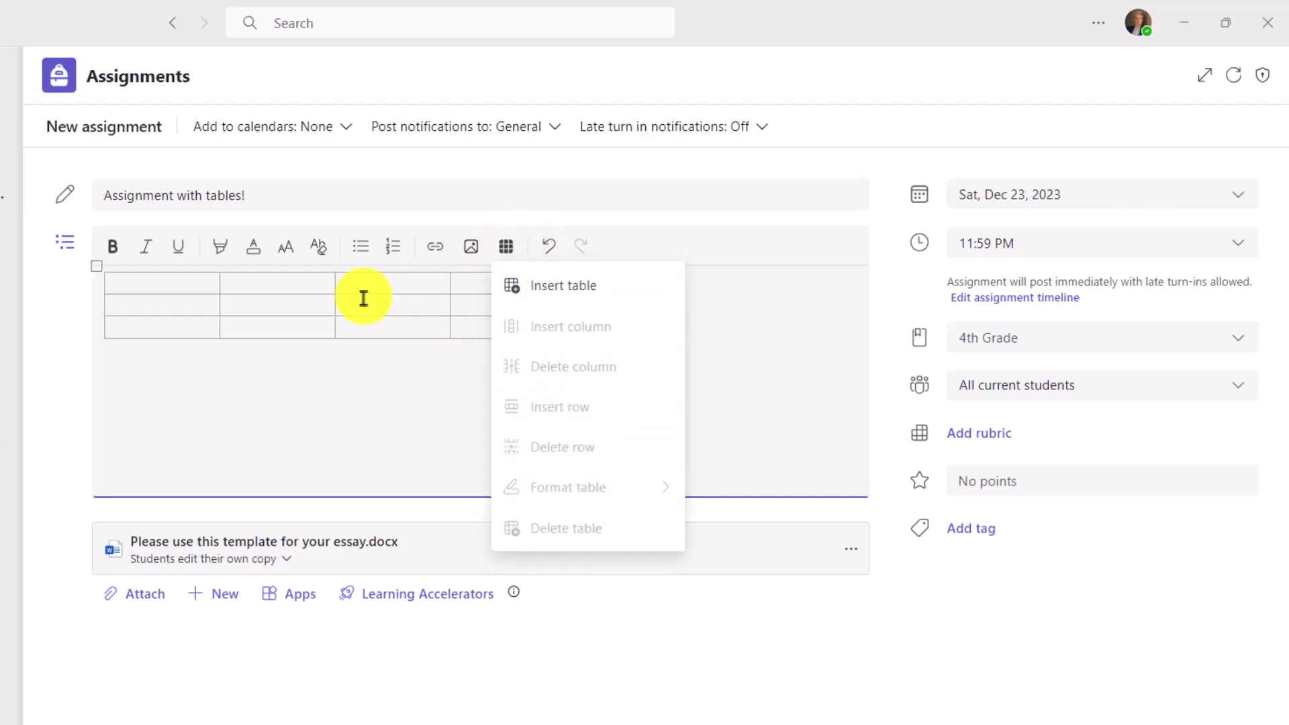
{"action": "left_click", "coordinate": [498, 238]}
Set the table's border colour to red
{"action": "left_click", "coordinate": [508, 246]}
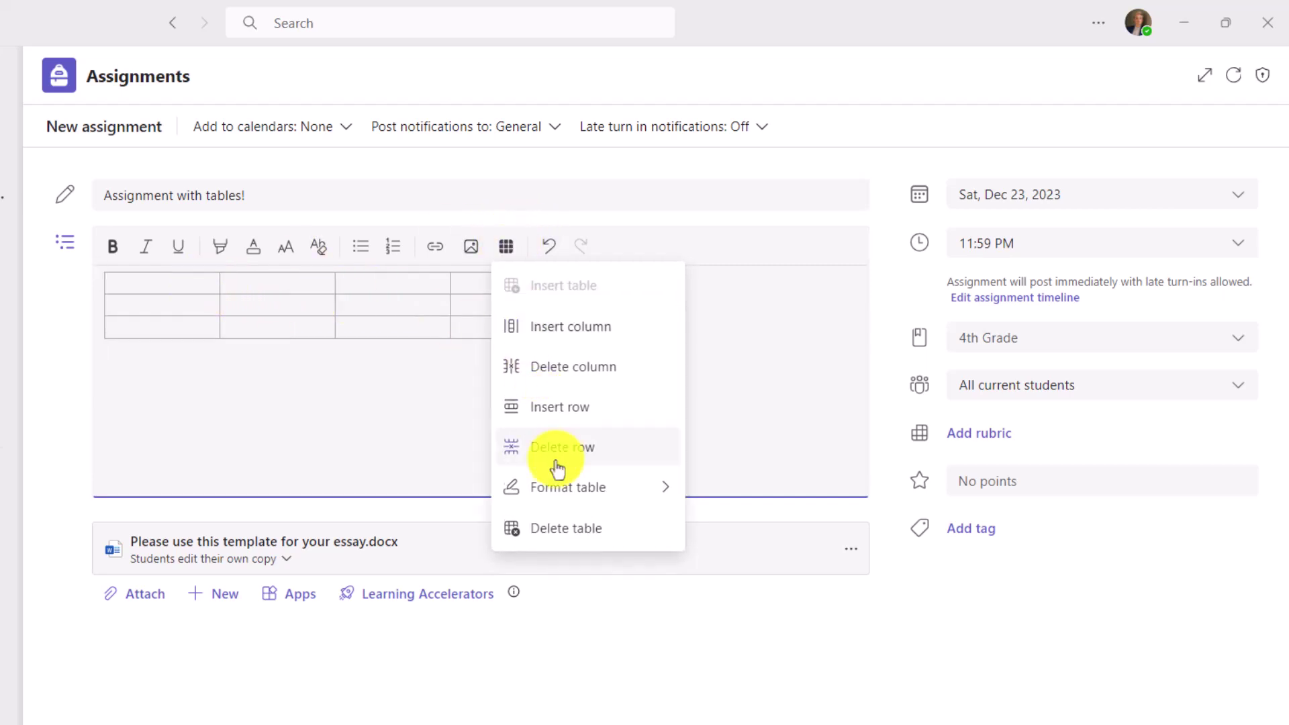
{"action": "mouse_move", "coordinate": [570, 488]}
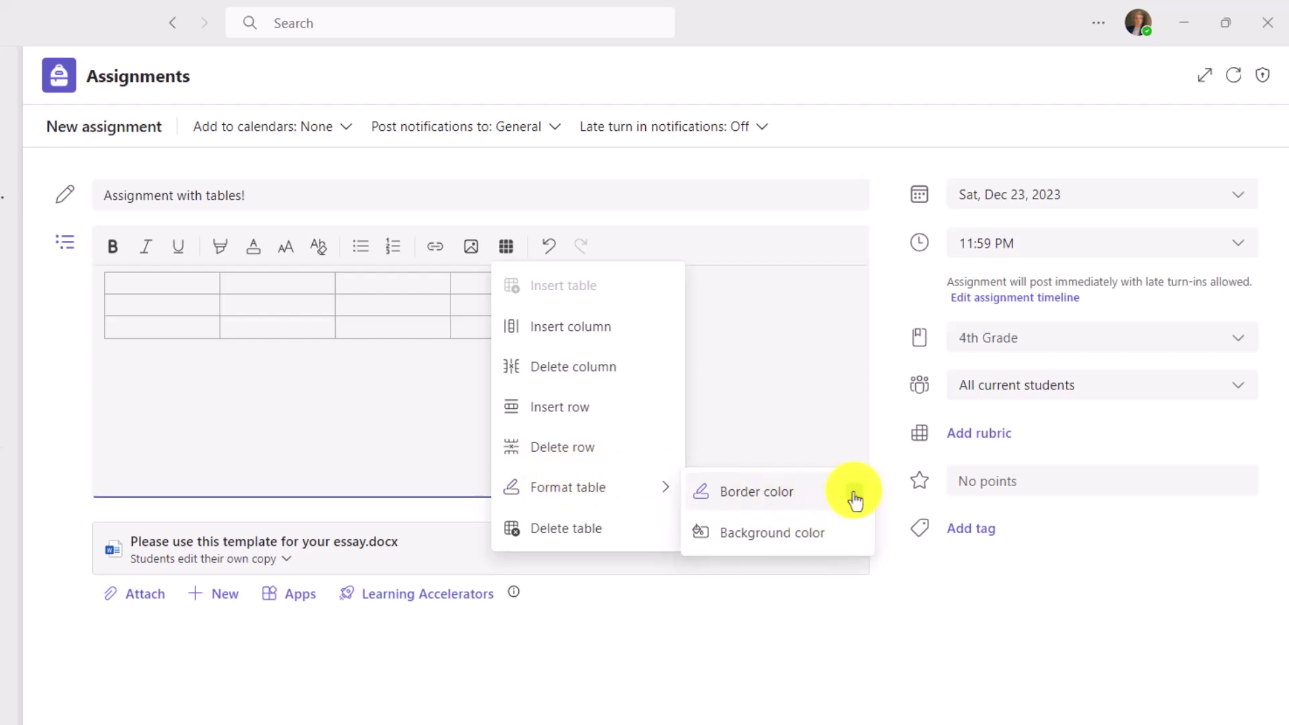
{"action": "left_click", "coordinate": [850, 494]}
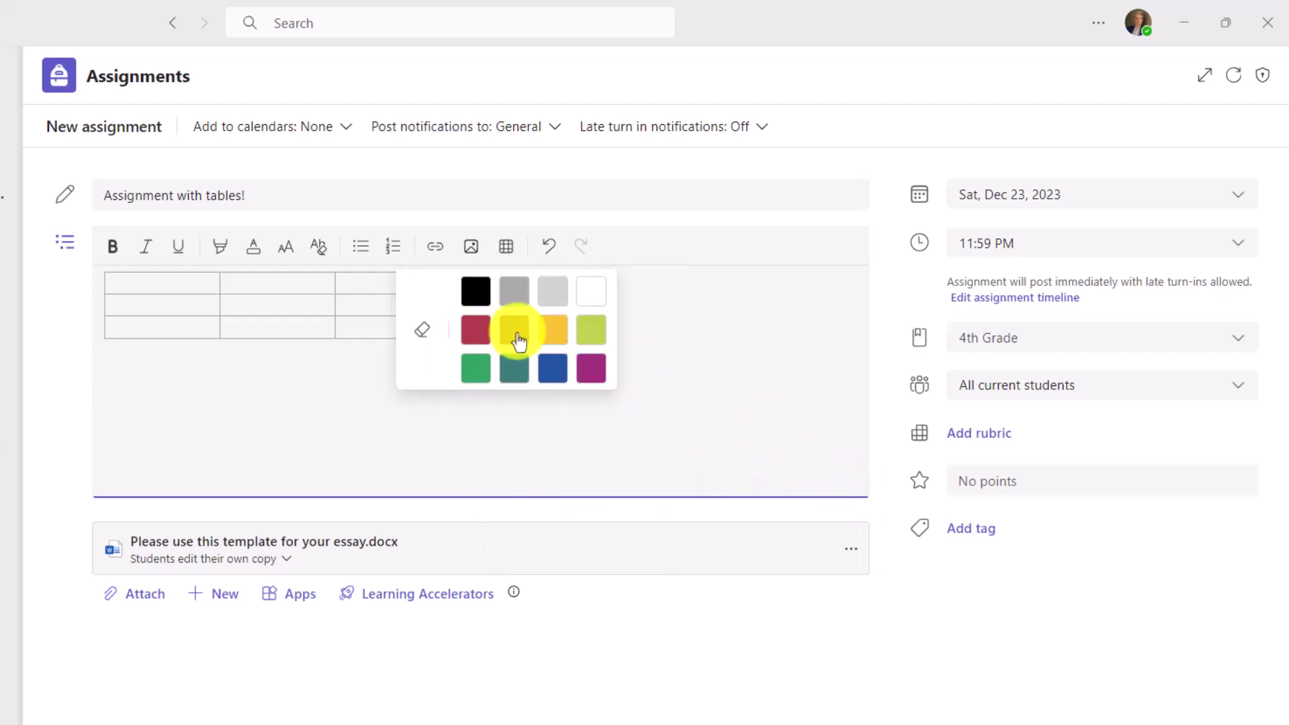
{"action": "left_click", "coordinate": [476, 329]}
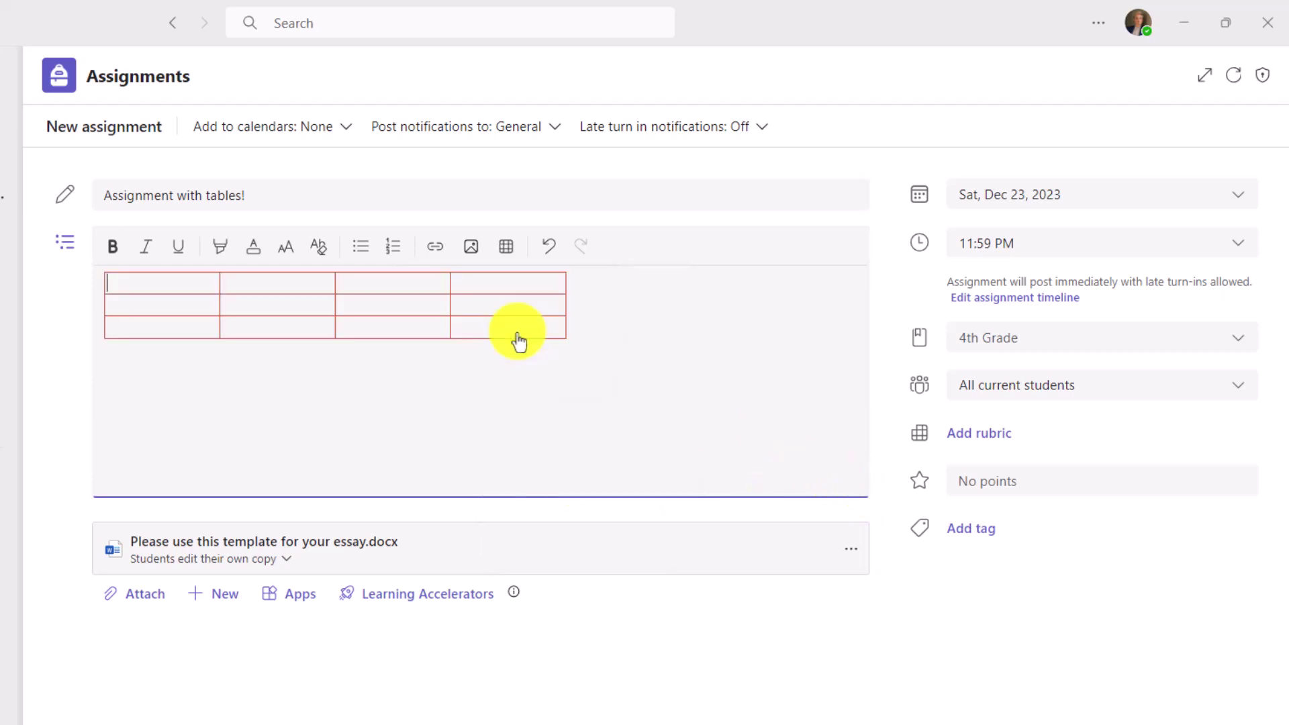
{"action": "left_click", "coordinate": [506, 255]}
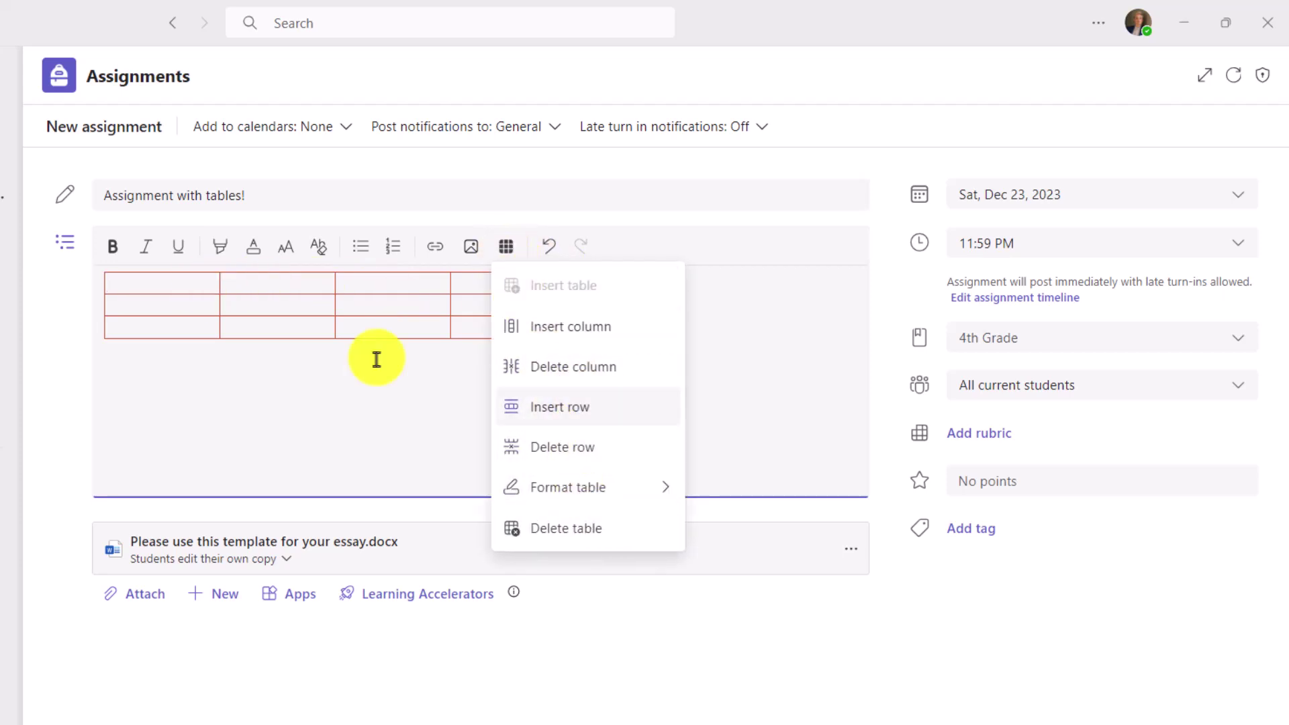
Enter the headers Day, Week, Month, Year and enlarge the table
{"action": "left_click", "coordinate": [167, 286]}
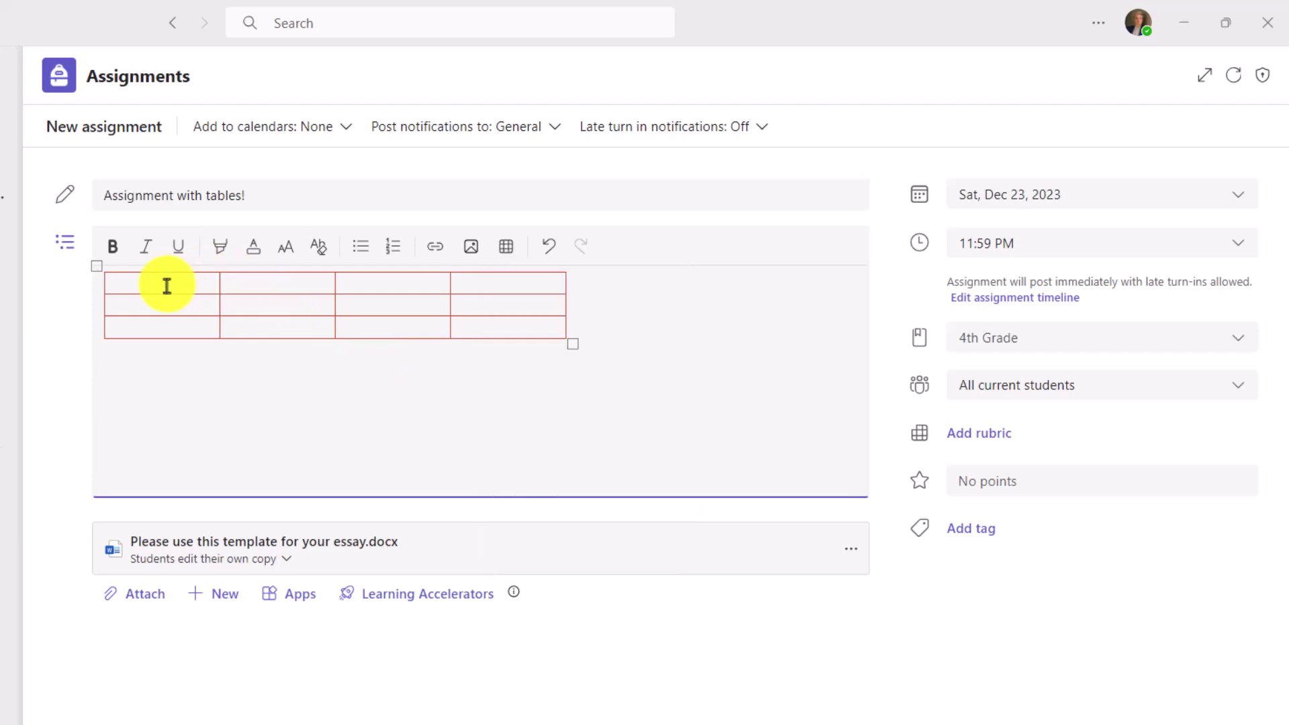
{"action": "type", "text": "Day"}
{"action": "key", "text": "Tab"}
{"action": "type", "text": "Week"}
{"action": "key", "text": "Tab"}
{"action": "type", "text": "Month"}
{"action": "key", "text": "Tab"}
{"action": "type", "text": "Year"}
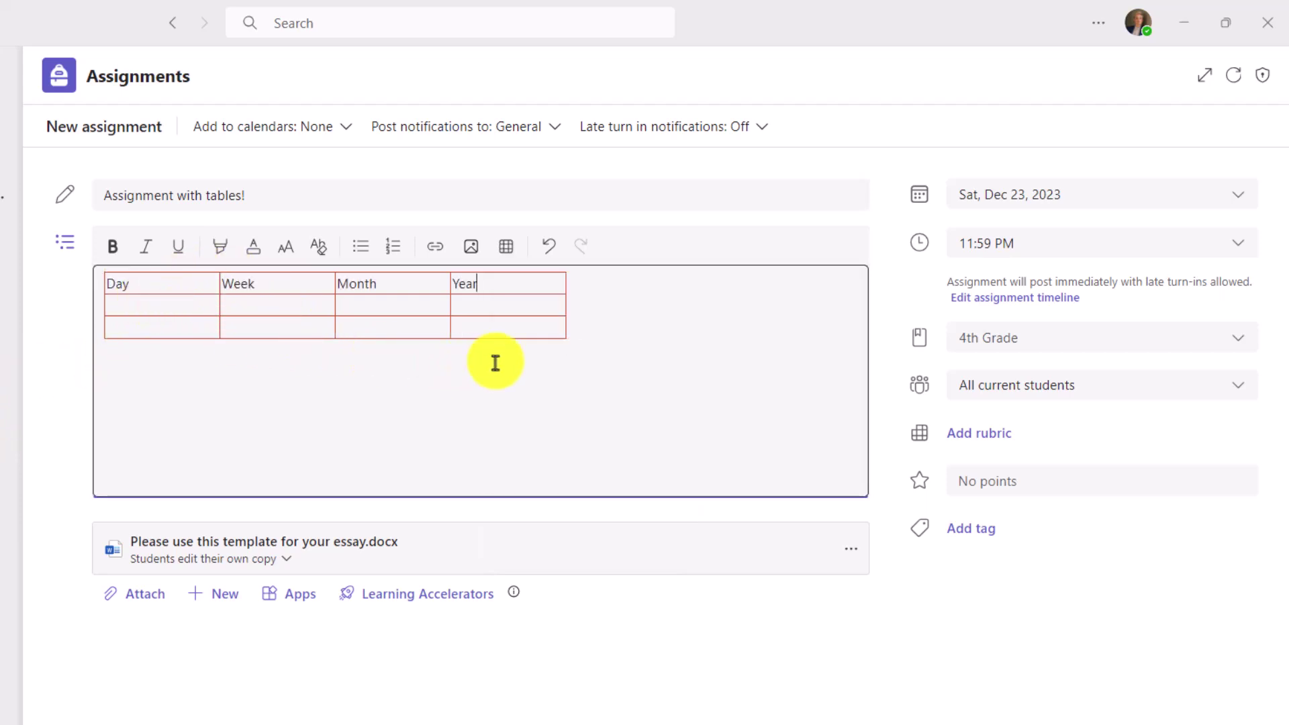
{"action": "left_click_drag", "start_coordinate": [575, 340], "coordinate": [763, 474]}
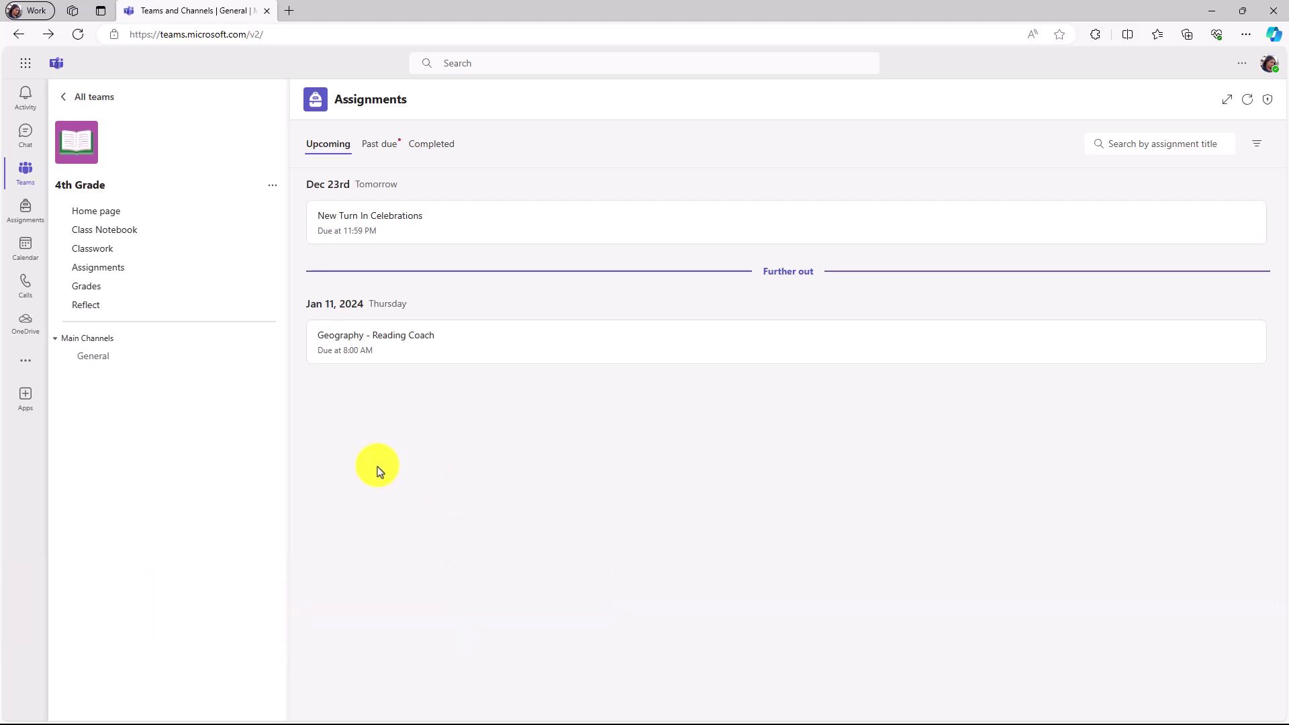
Open the New Turn In Celebrations assignment and turn it in to see the celebration
{"action": "left_click", "coordinate": [548, 227]}
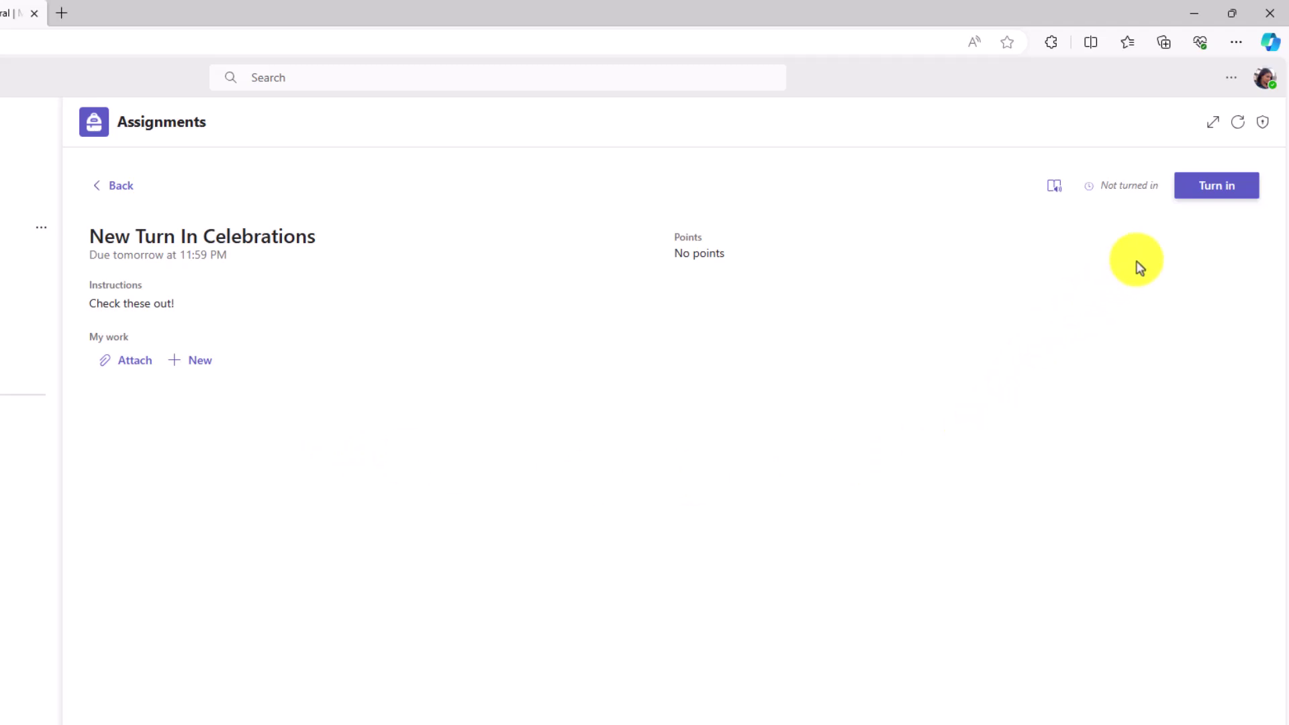
{"action": "left_click", "coordinate": [1227, 192]}
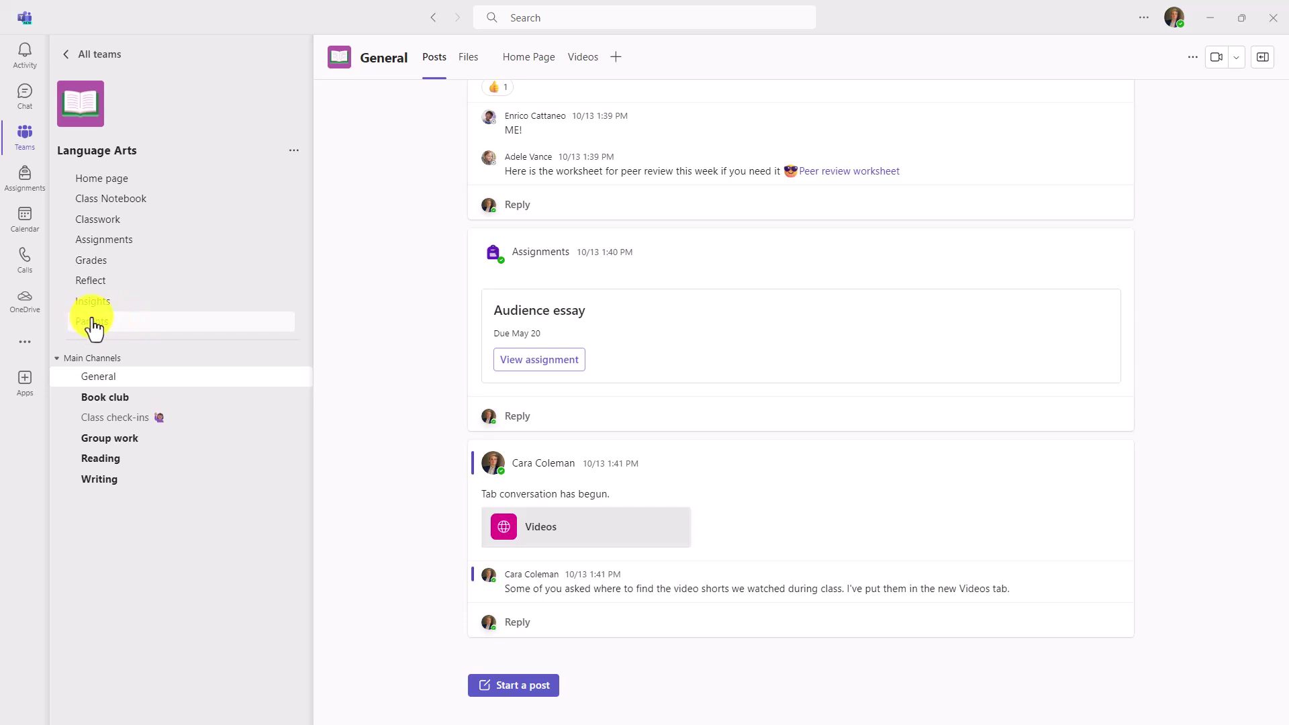
Show the Language Arts class's Parents list of each student's parents and guardians
{"action": "left_click", "coordinate": [94, 322]}
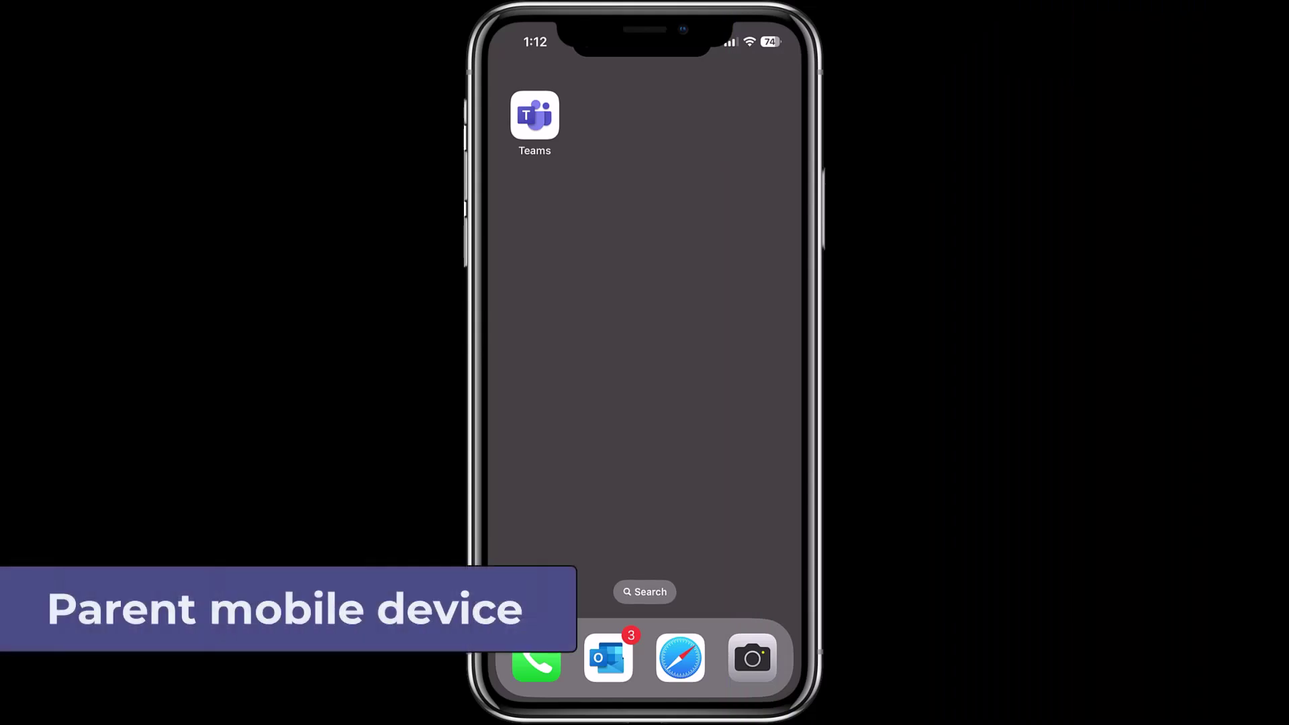
Launch Teams on the phone and sign in with the guardian's account
{"action": "left_click", "coordinate": [535, 114]}
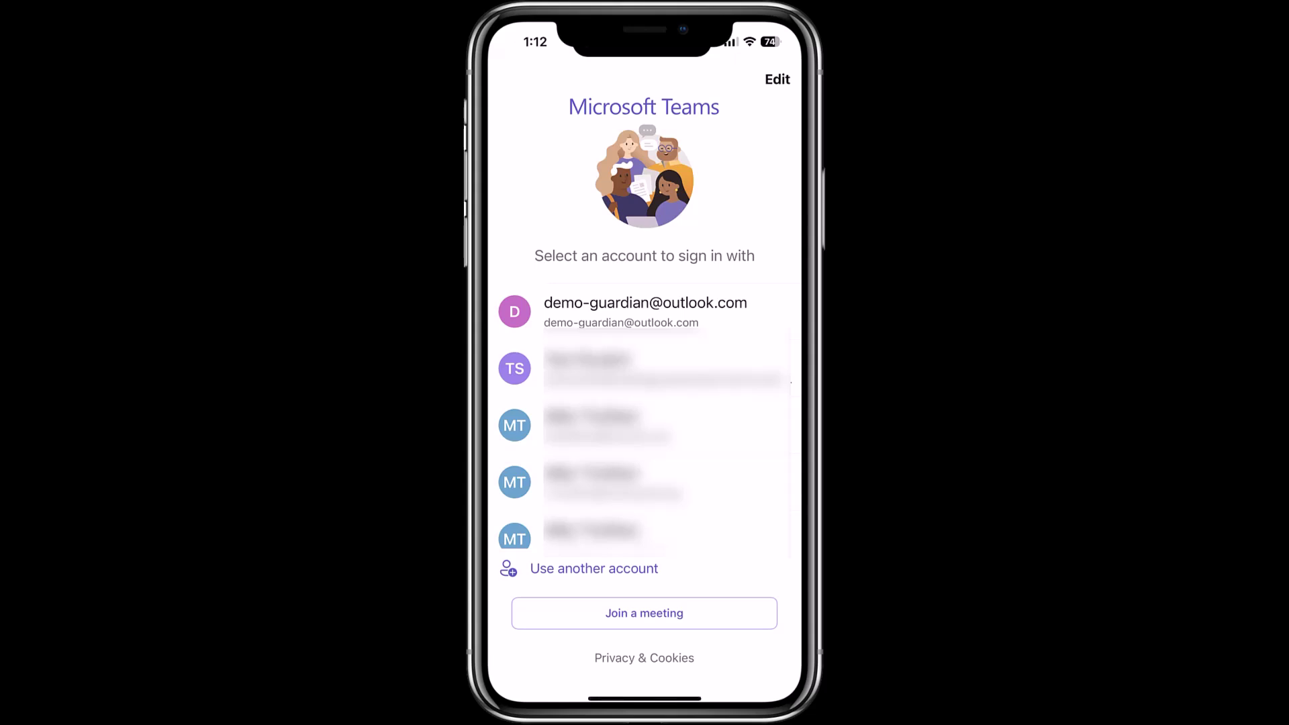
{"action": "left_click", "coordinate": [644, 311]}
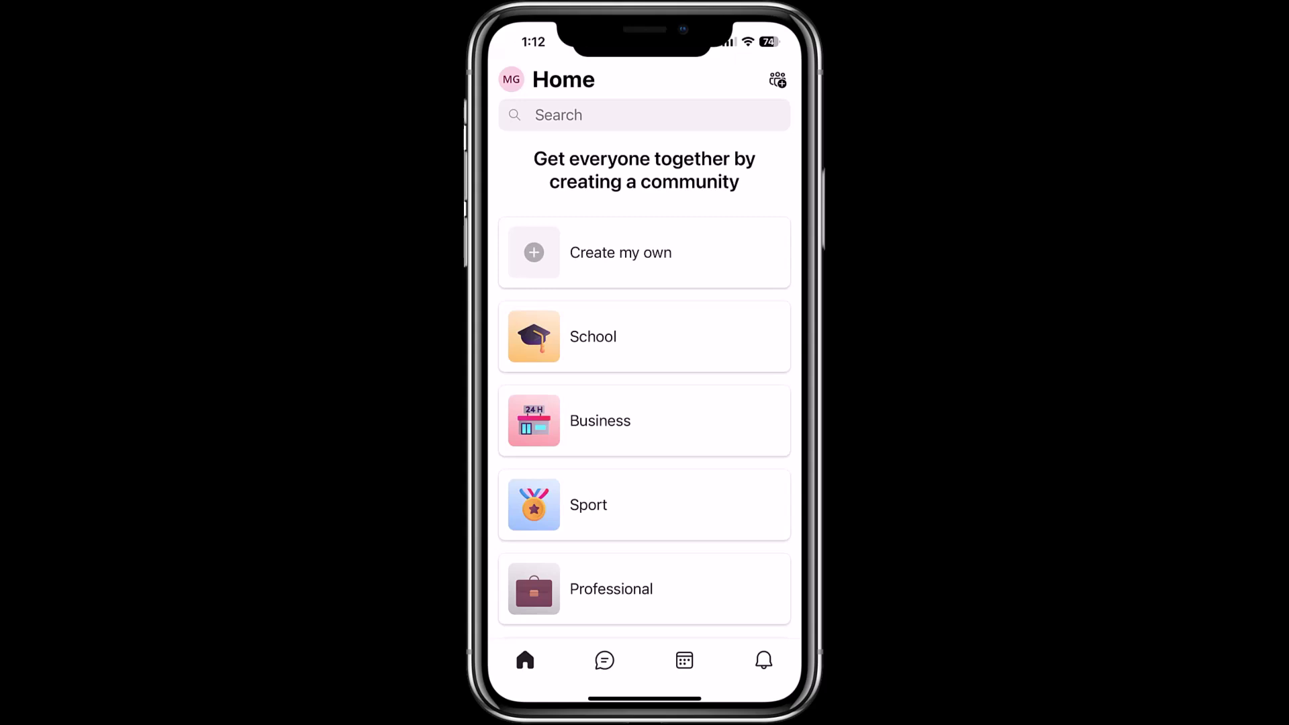
{"action": "scroll", "coordinate": [644, 386], "scroll_direction": "down", "scroll_amount": 5}
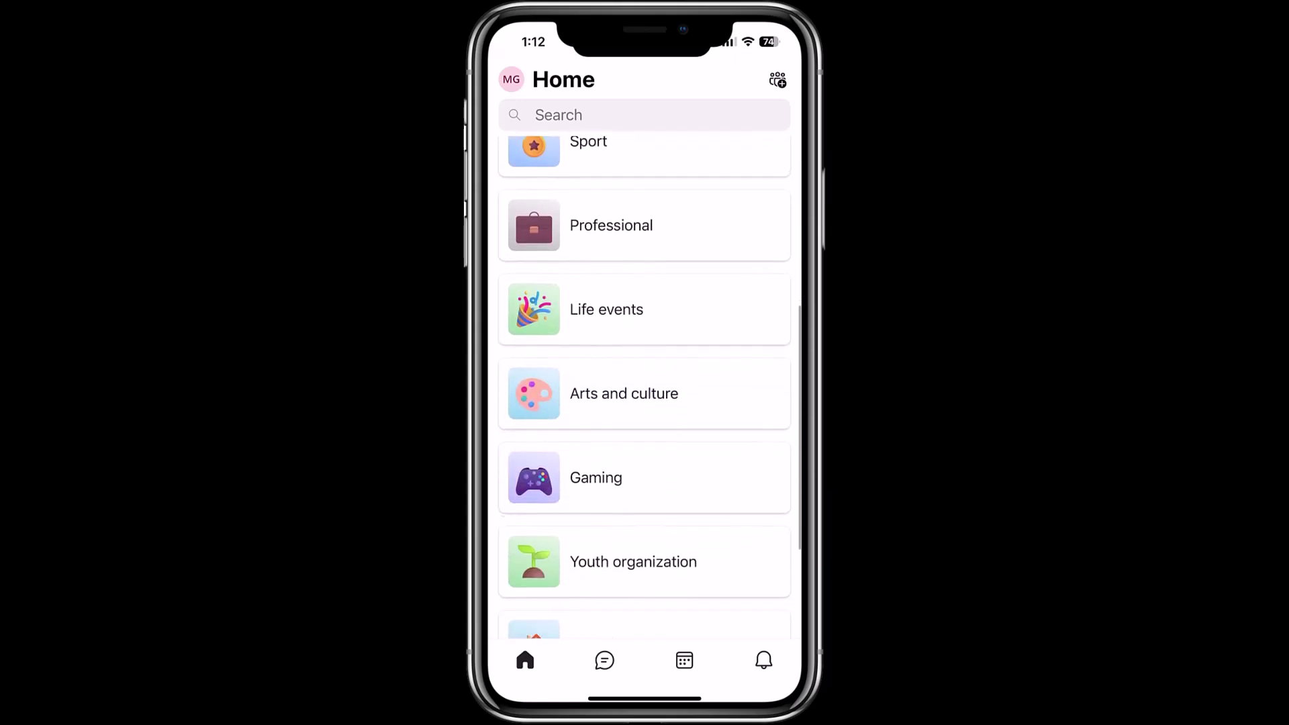
{"action": "scroll", "coordinate": [645, 386], "scroll_direction": "up", "scroll_amount": 1}
{"action": "scroll", "coordinate": [644, 387], "scroll_direction": "up", "scroll_amount": 4}
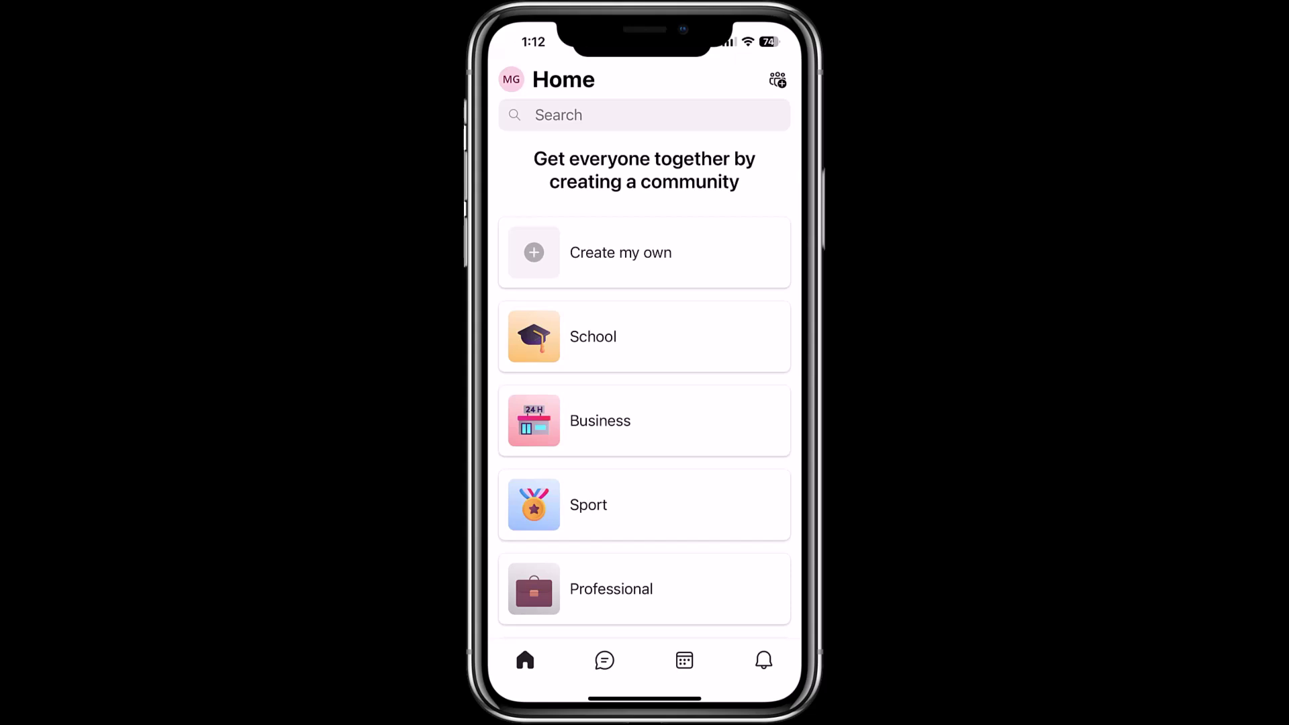
Enable School Connection in the app settings and return to Home
{"action": "left_click", "coordinate": [511, 79]}
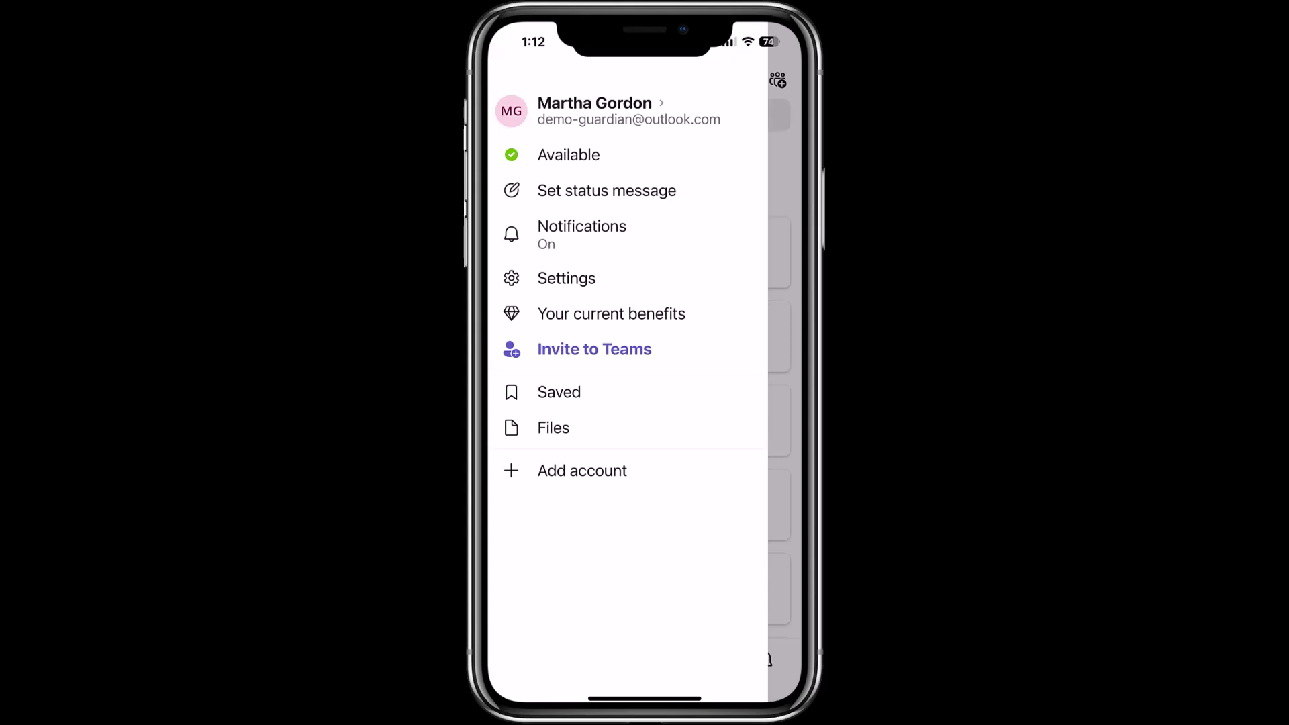
{"action": "left_click", "coordinate": [566, 278]}
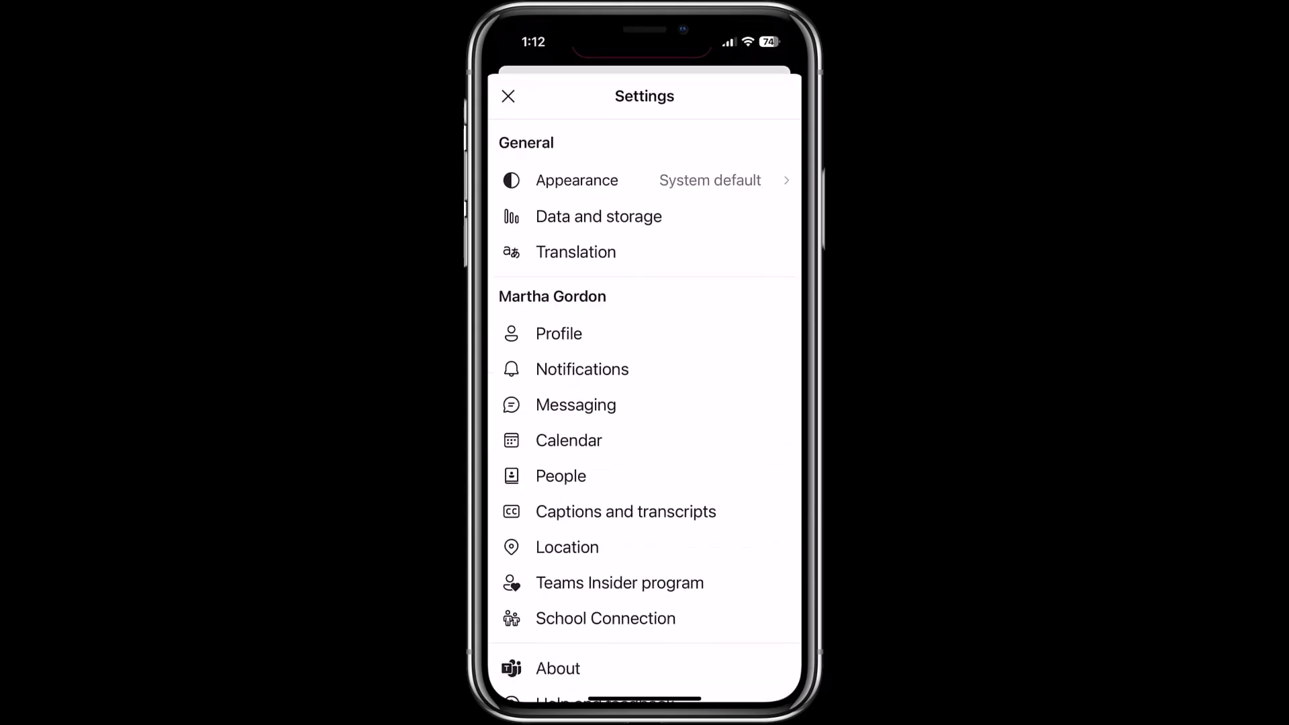
{"action": "scroll", "coordinate": [644, 403], "scroll_direction": "down", "scroll_amount": 2}
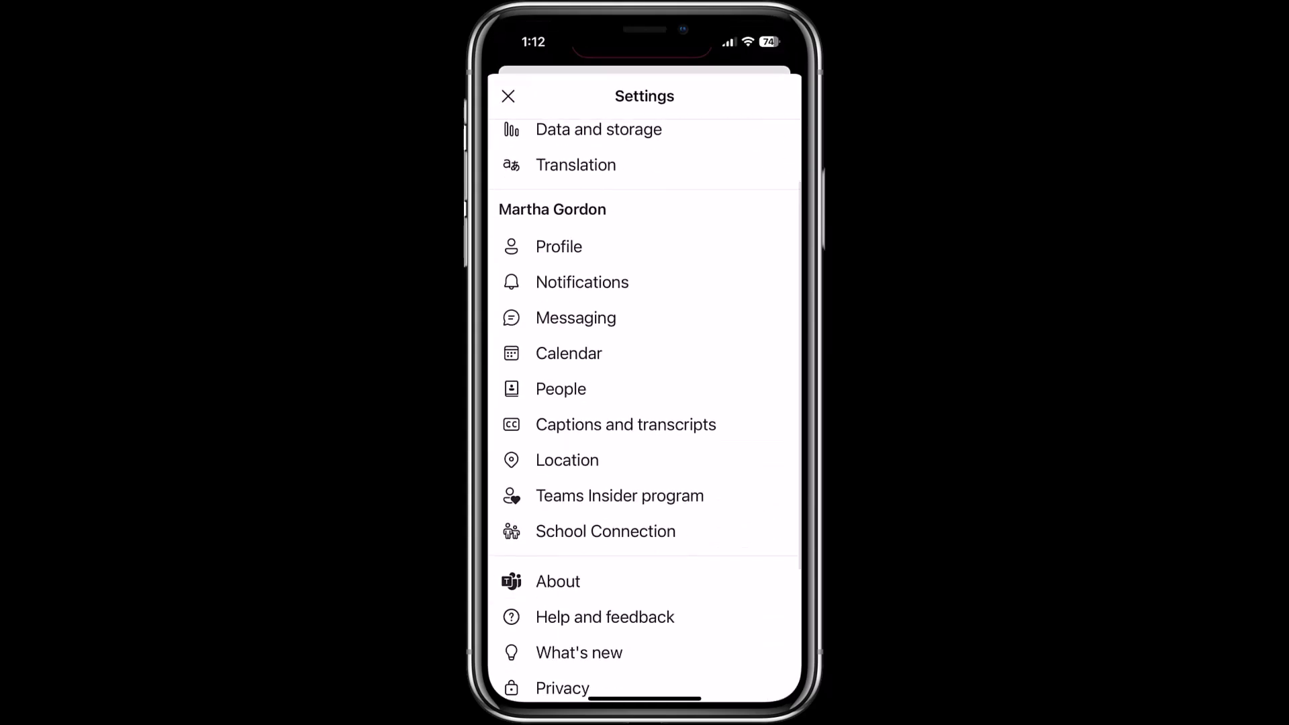
{"action": "left_click", "coordinate": [606, 531]}
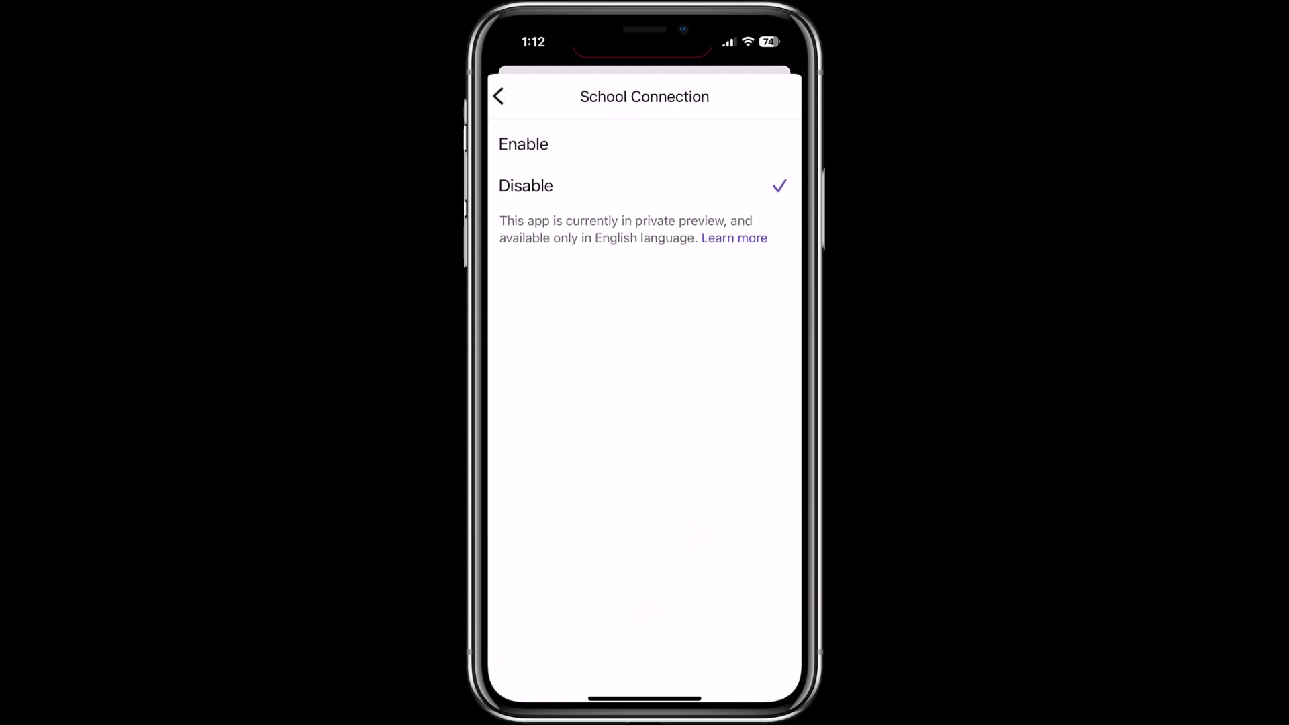
{"action": "left_click", "coordinate": [524, 144]}
{"action": "left_click", "coordinate": [498, 96]}
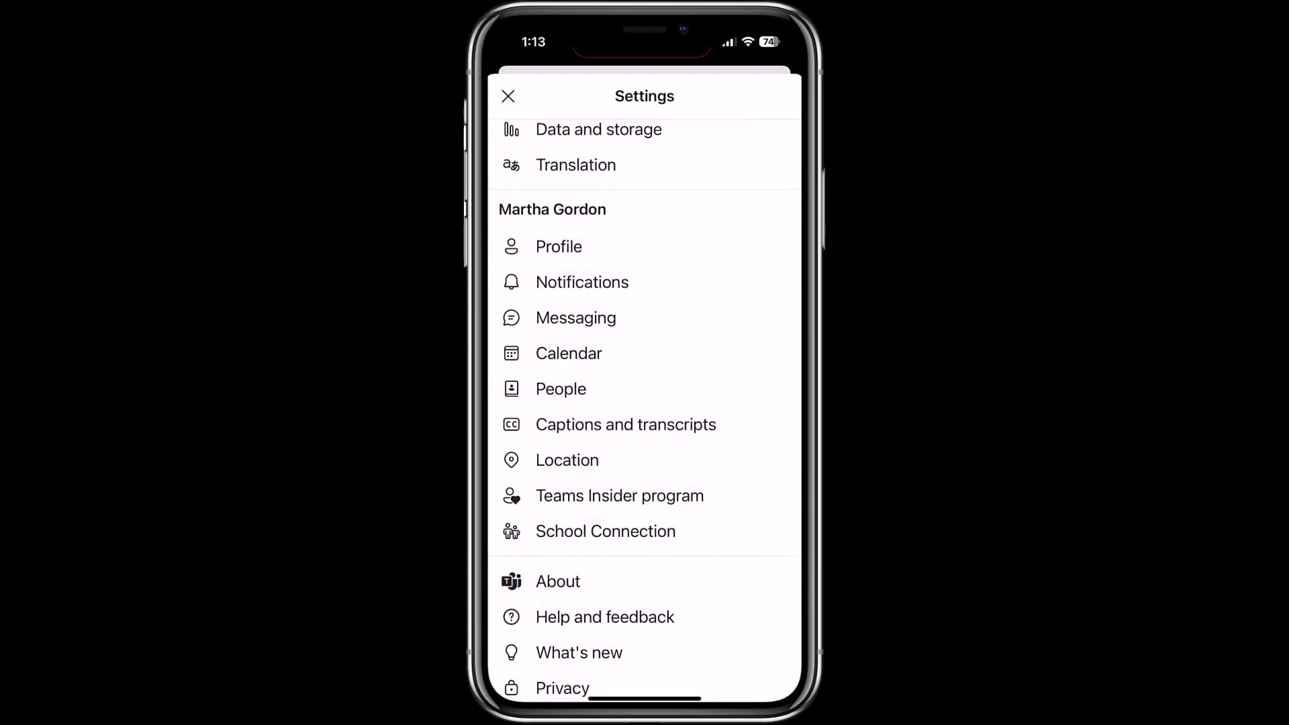
{"action": "left_click", "coordinate": [508, 96]}
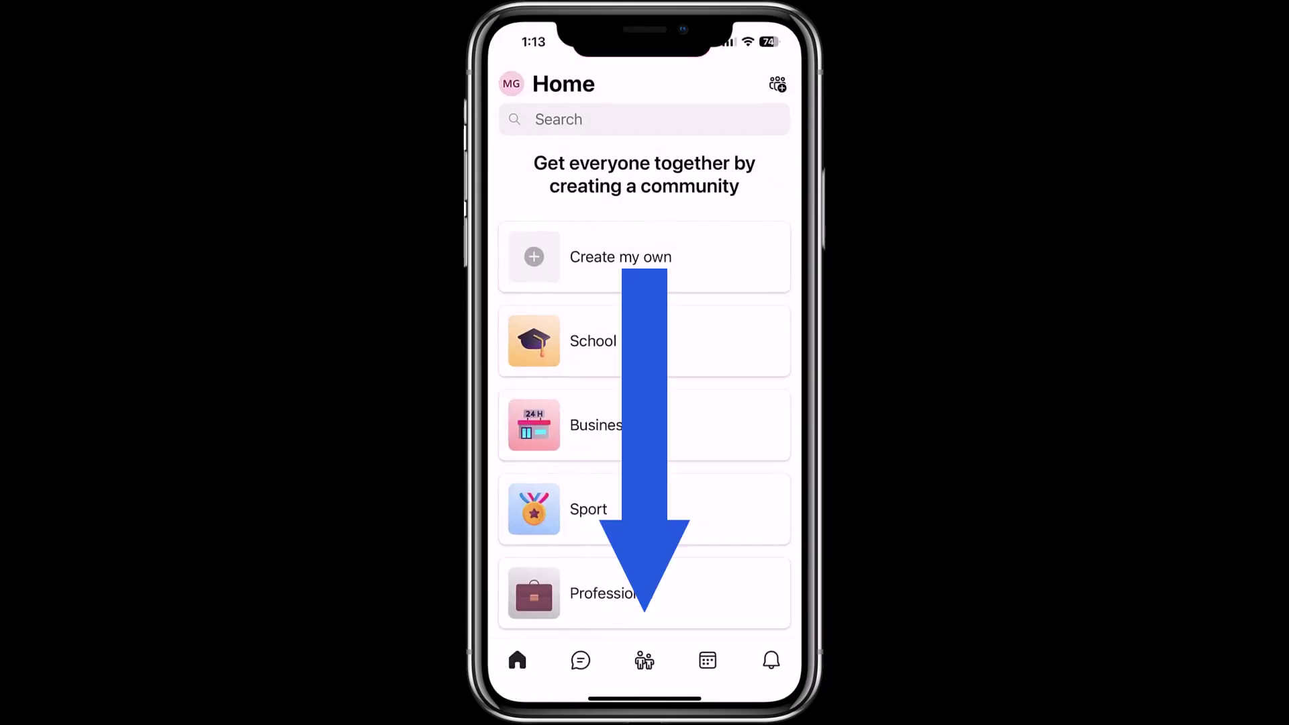
Open School Connection, then the child's Overview, then their Assignments and quizzes list
{"action": "left_click", "coordinate": [644, 659]}
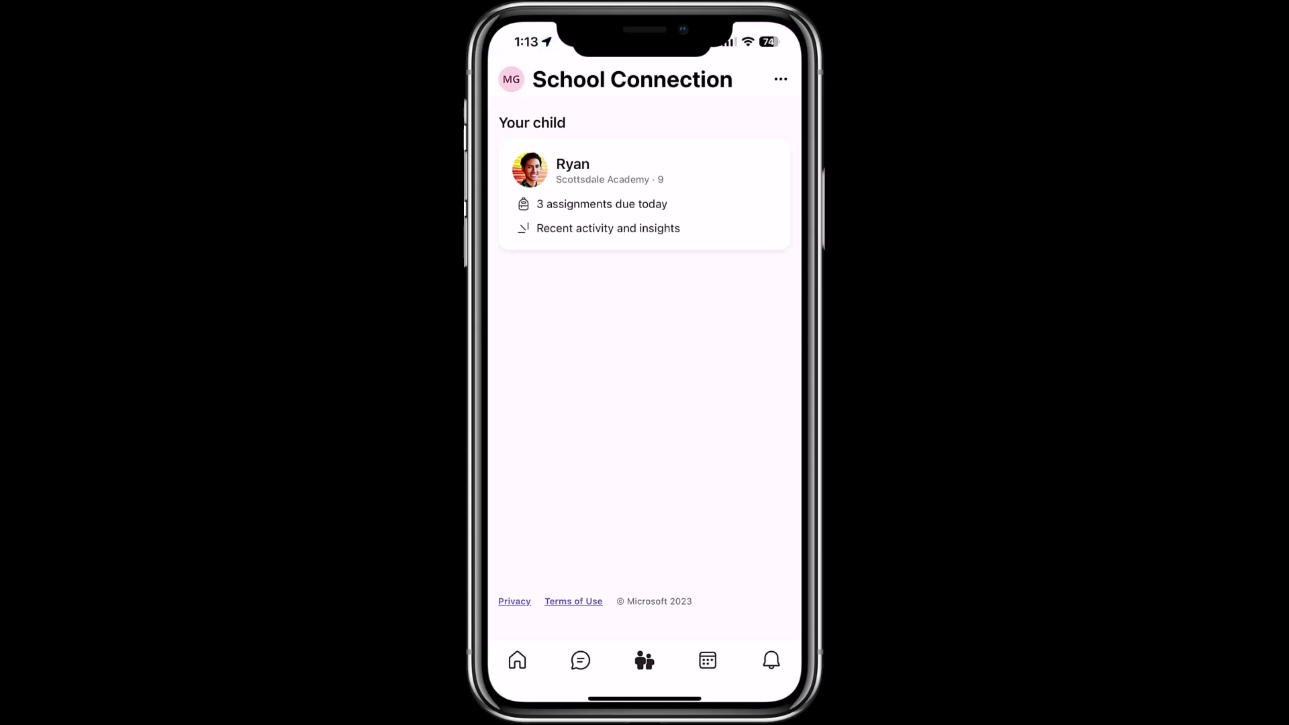
{"action": "left_click", "coordinate": [644, 194]}
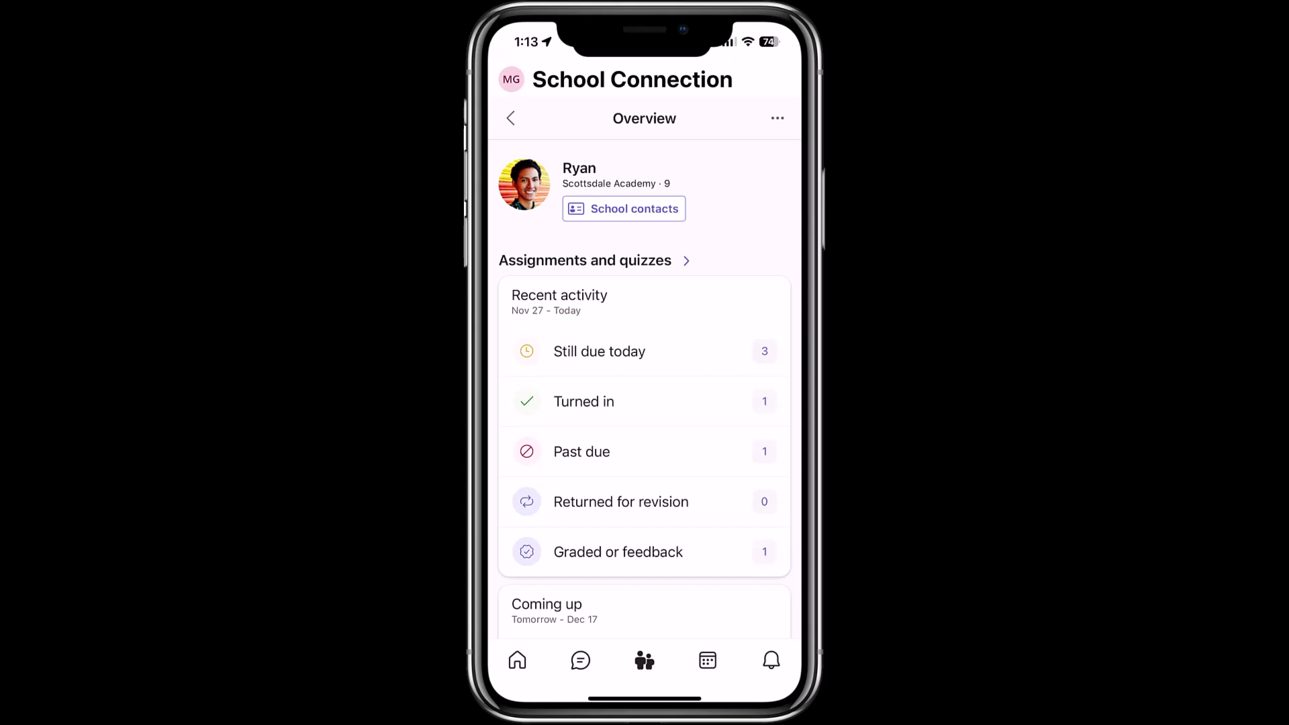
{"action": "scroll", "coordinate": [644, 376], "scroll_direction": "down", "scroll_amount": 3}
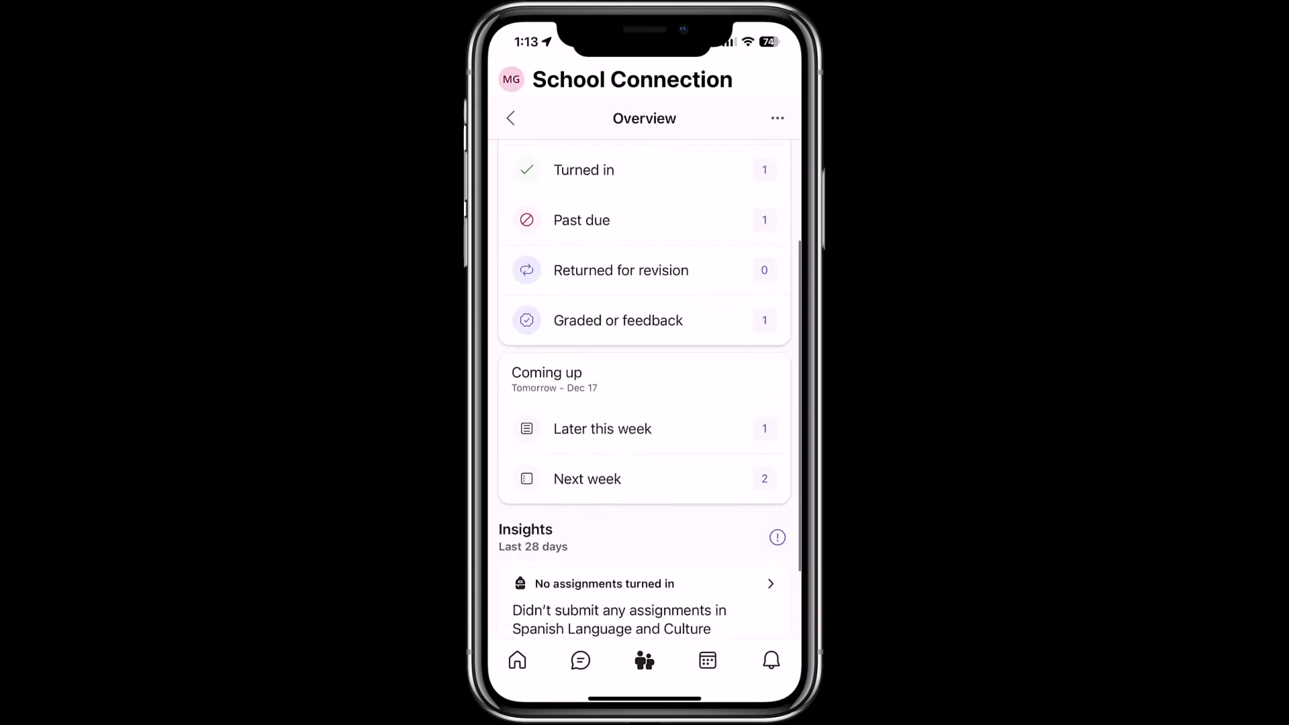
{"action": "scroll", "coordinate": [644, 376], "scroll_direction": "up", "scroll_amount": 5}
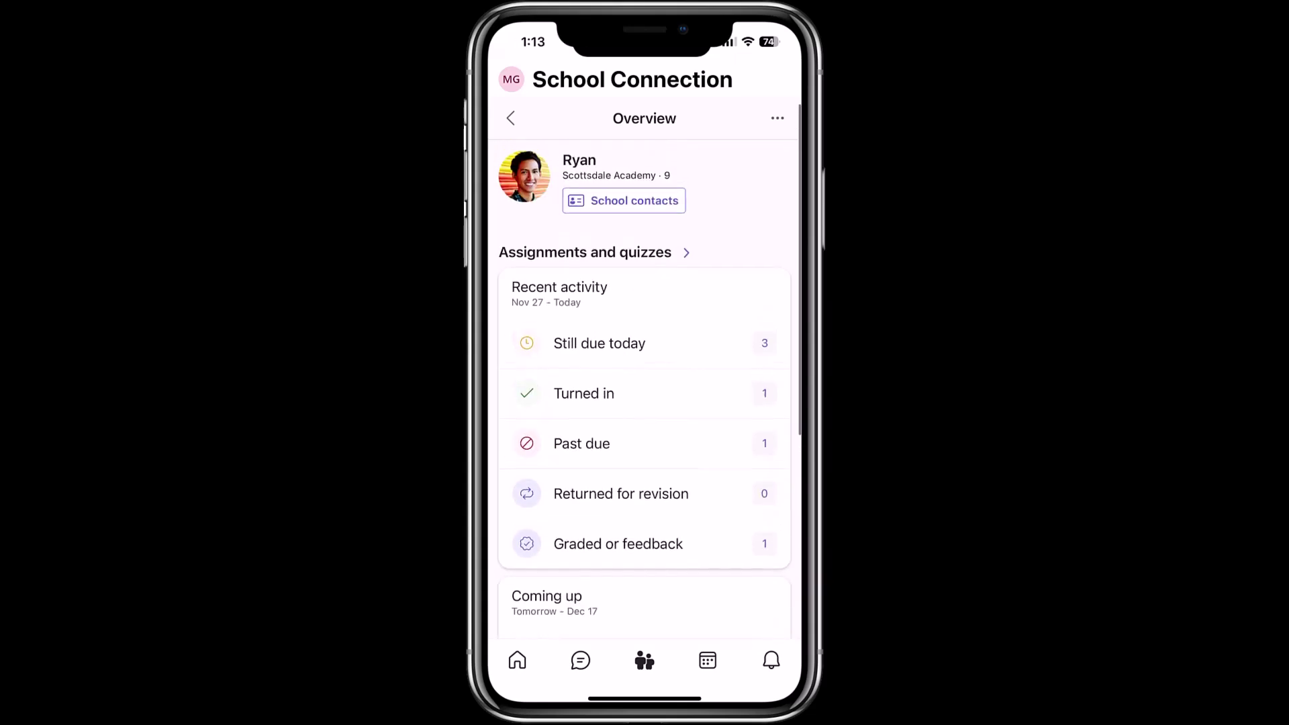
{"action": "left_click", "coordinate": [590, 251]}
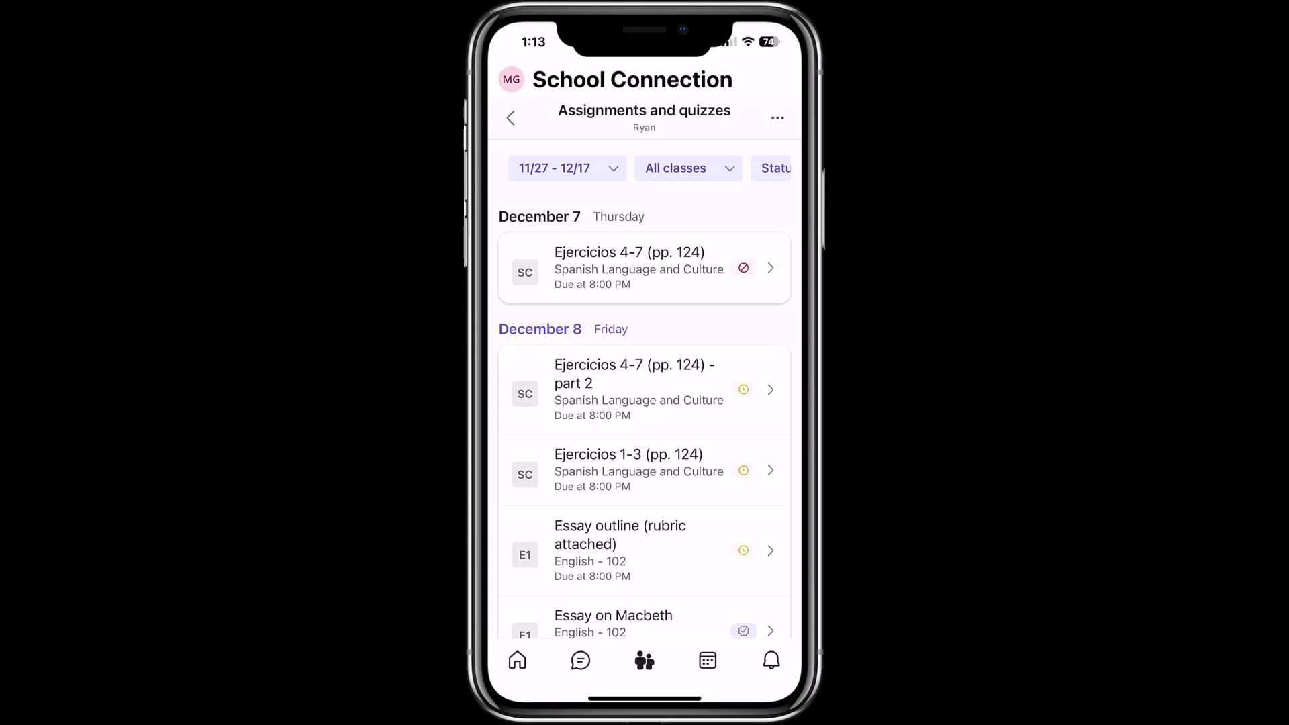
View the Ejercicios 4-7 (pp. 124) assignment details and return to the list
{"action": "left_click", "coordinate": [638, 268]}
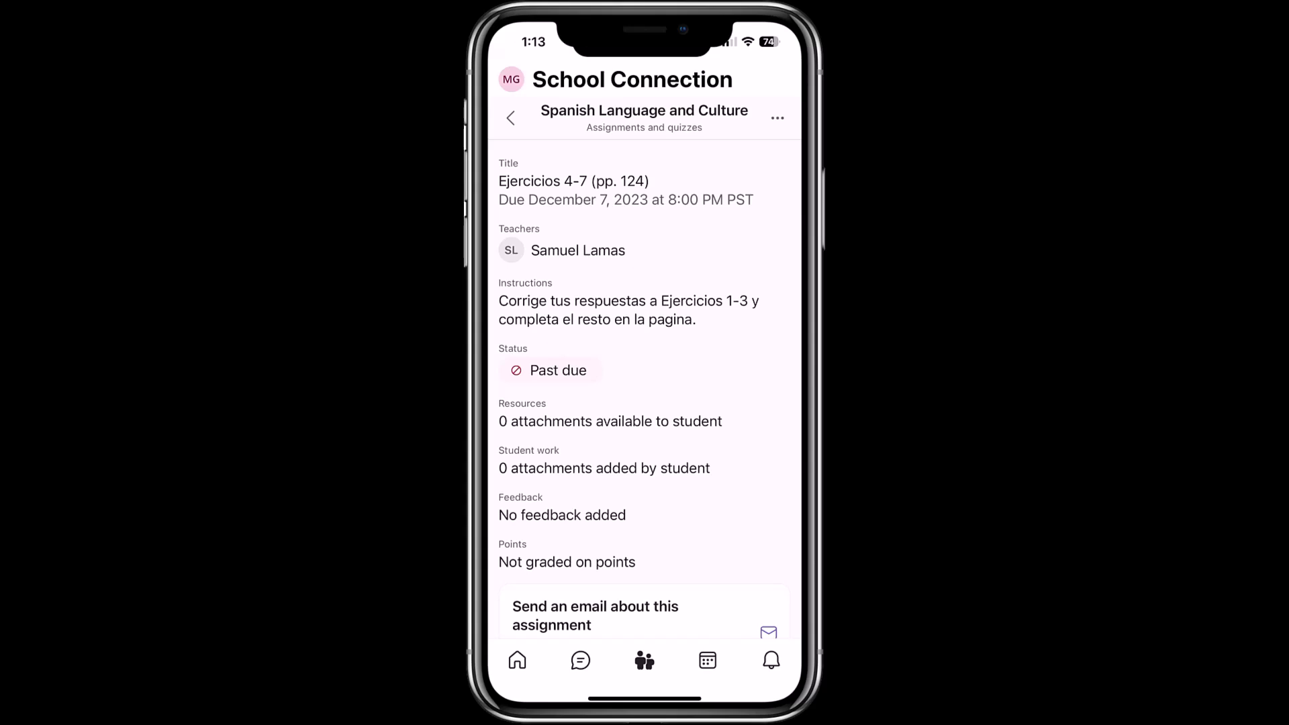
{"action": "scroll", "coordinate": [645, 369], "scroll_direction": "down", "scroll_amount": 5}
{"action": "scroll", "coordinate": [644, 369], "scroll_direction": "up", "scroll_amount": 5}
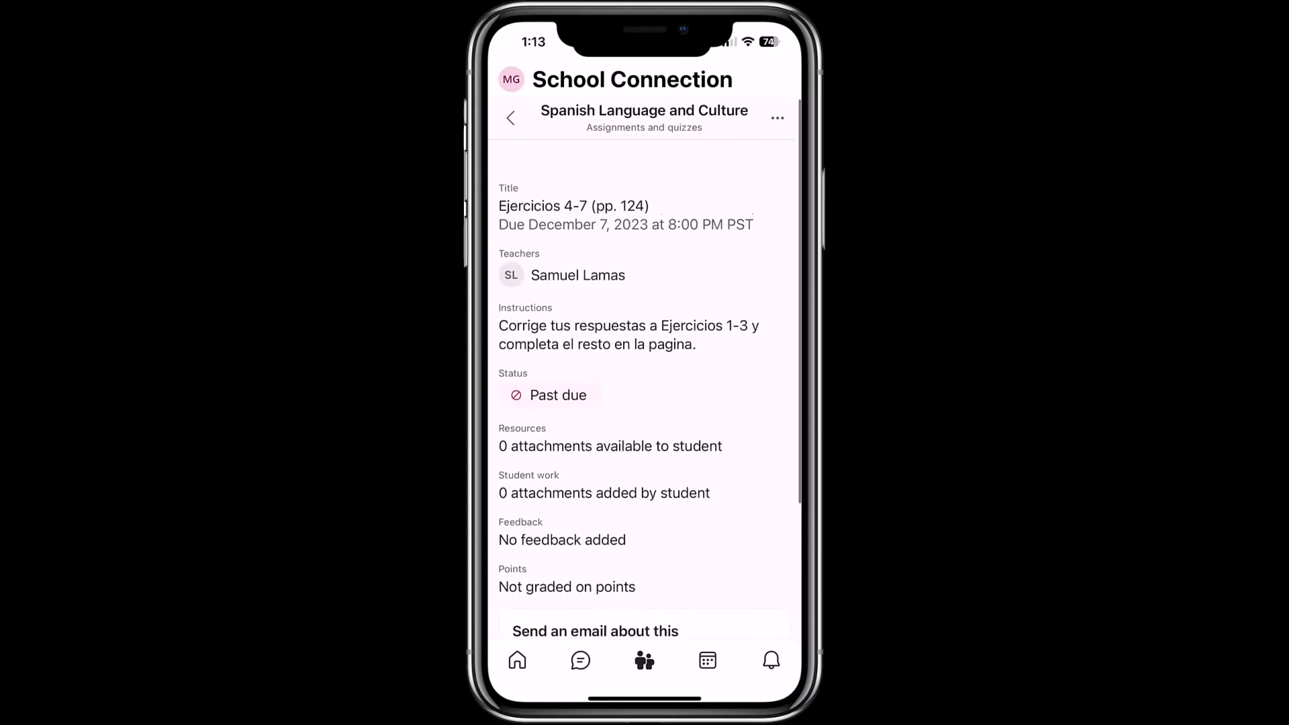
{"action": "left_click", "coordinate": [510, 118]}
Open Essay on Macbeth, review its grading rubric, and go back to the assignments list
{"action": "scroll", "coordinate": [644, 403], "scroll_direction": "down", "scroll_amount": 3}
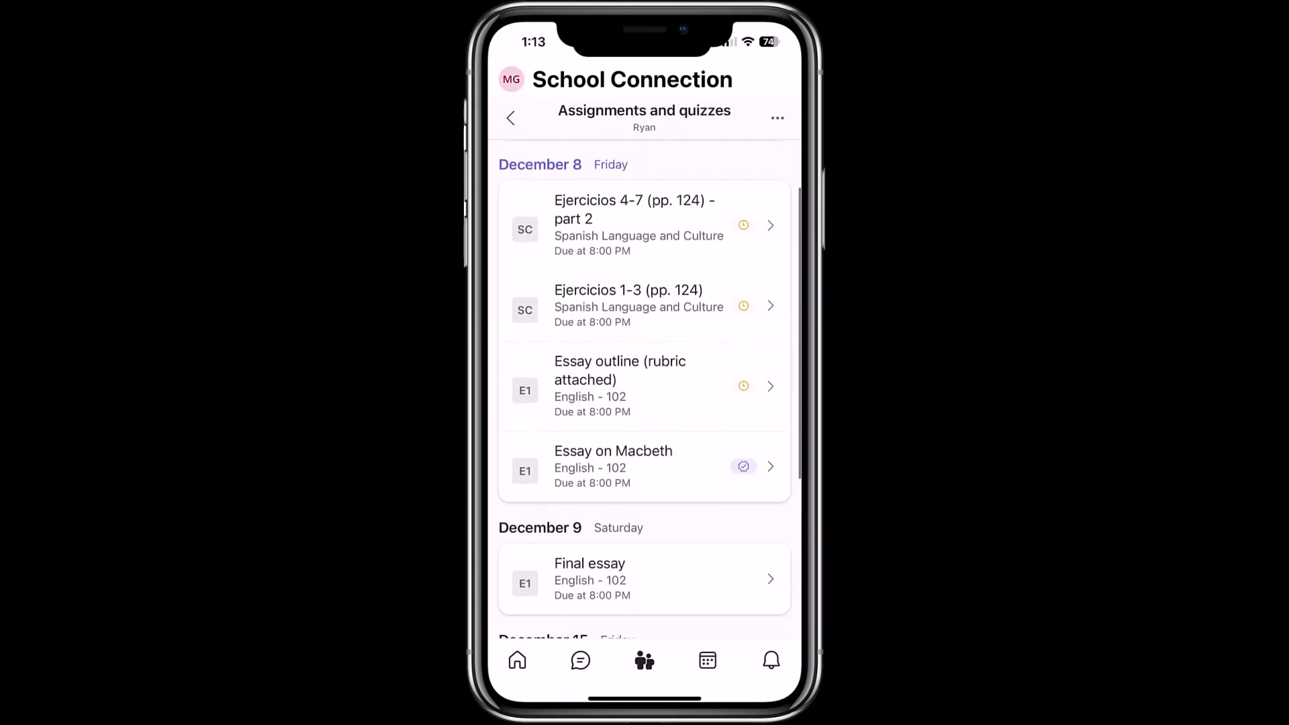
{"action": "left_click", "coordinate": [613, 460]}
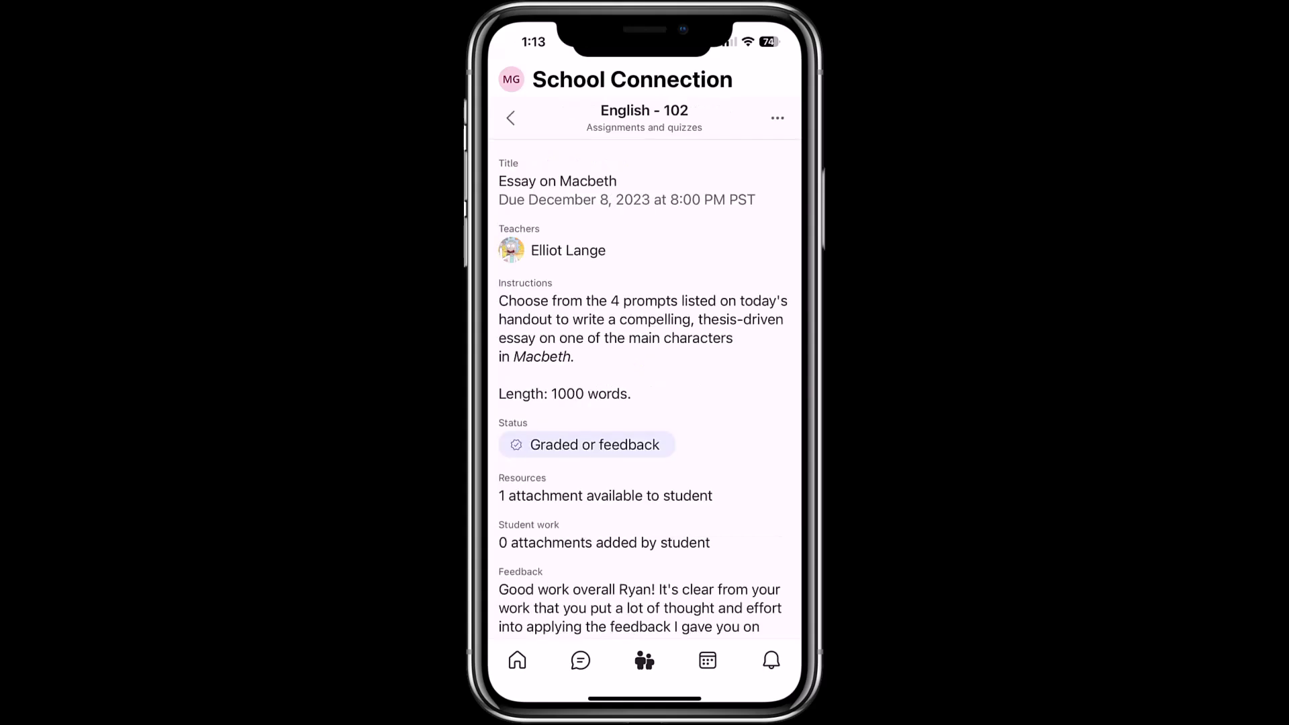
{"action": "scroll", "coordinate": [644, 389], "scroll_direction": "down", "scroll_amount": 3}
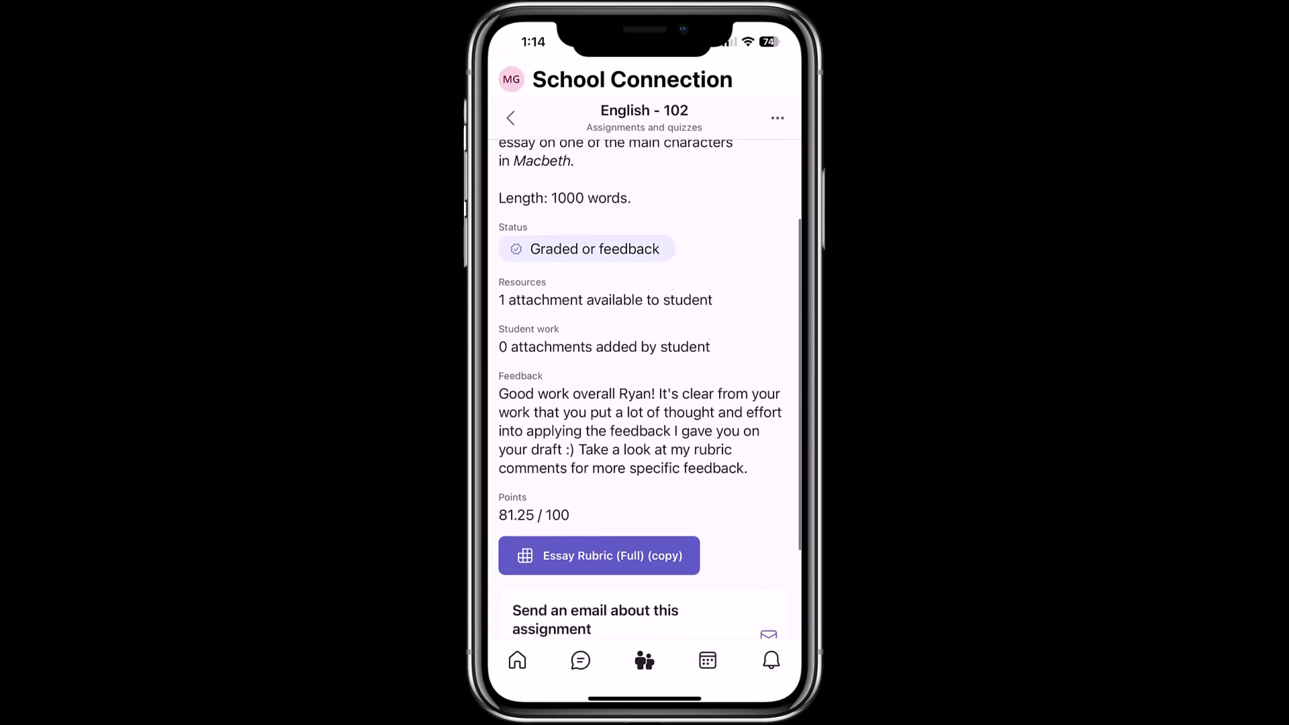
{"action": "scroll", "coordinate": [644, 389], "scroll_direction": "down", "scroll_amount": 2}
{"action": "left_click", "coordinate": [599, 412]}
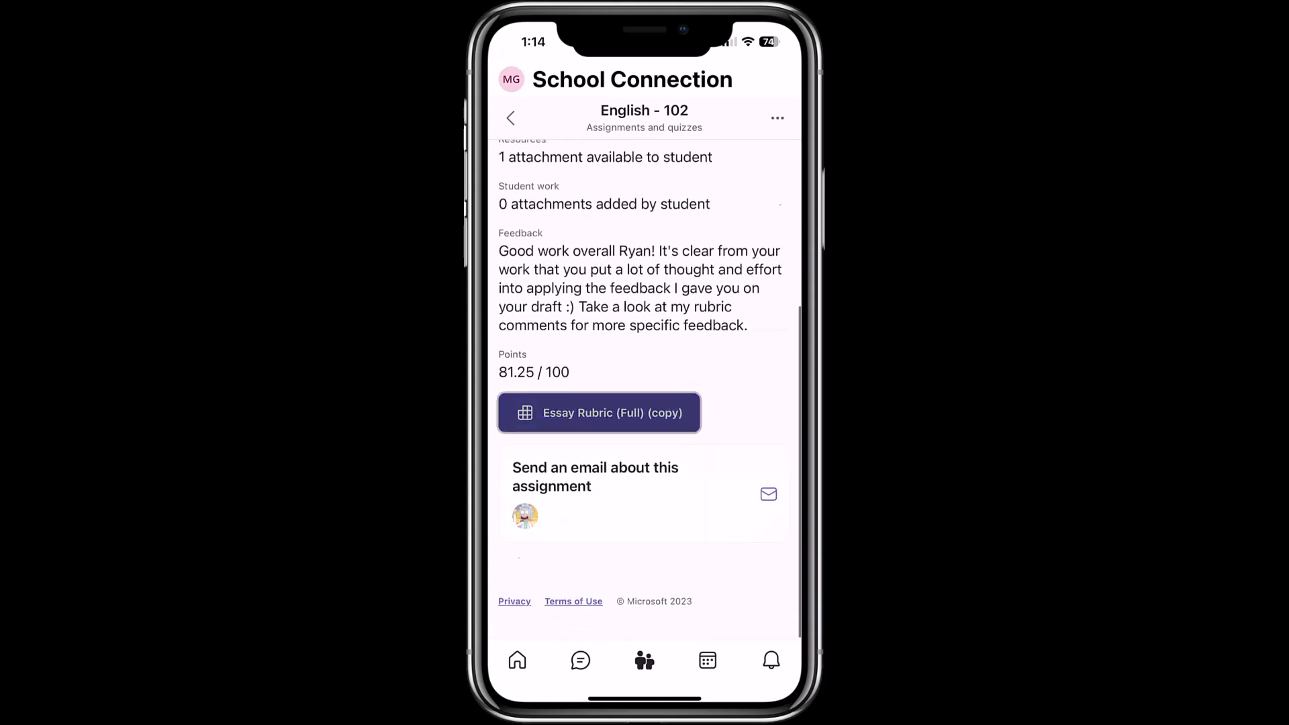
{"action": "scroll", "coordinate": [644, 389], "scroll_direction": "down", "scroll_amount": 3}
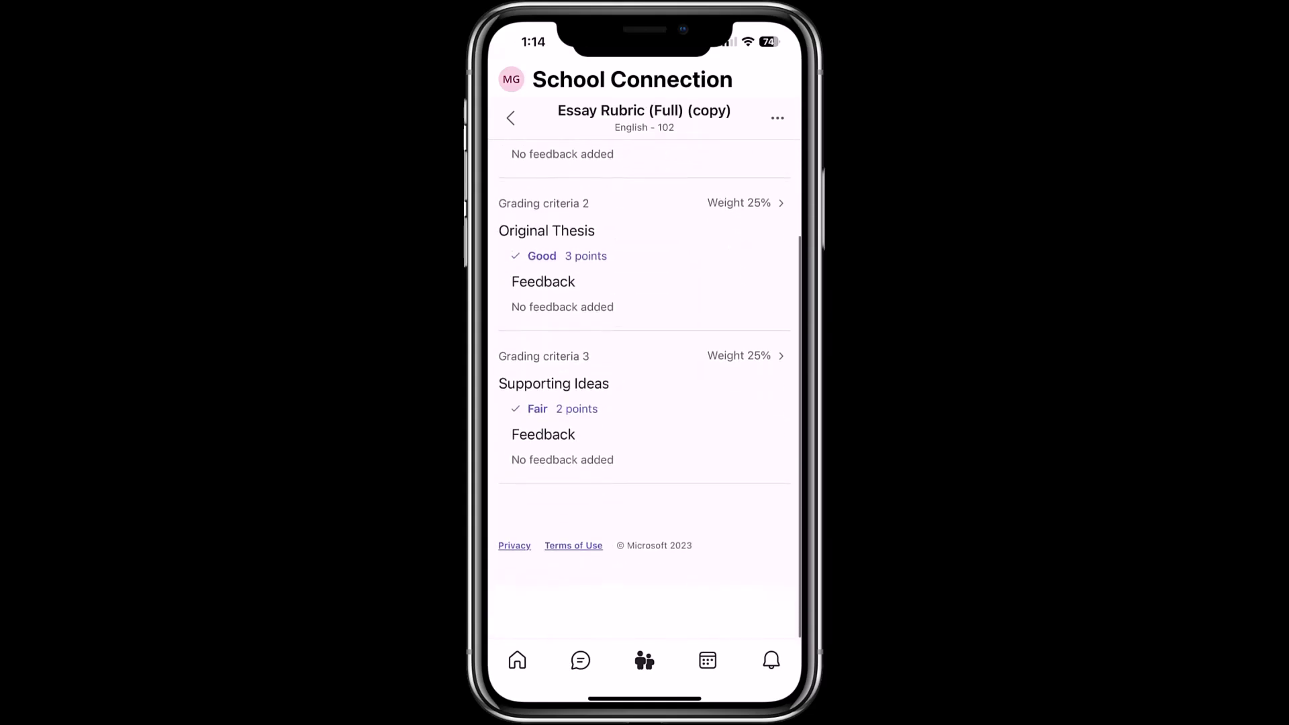
{"action": "scroll", "coordinate": [645, 389], "scroll_direction": "up", "scroll_amount": 3}
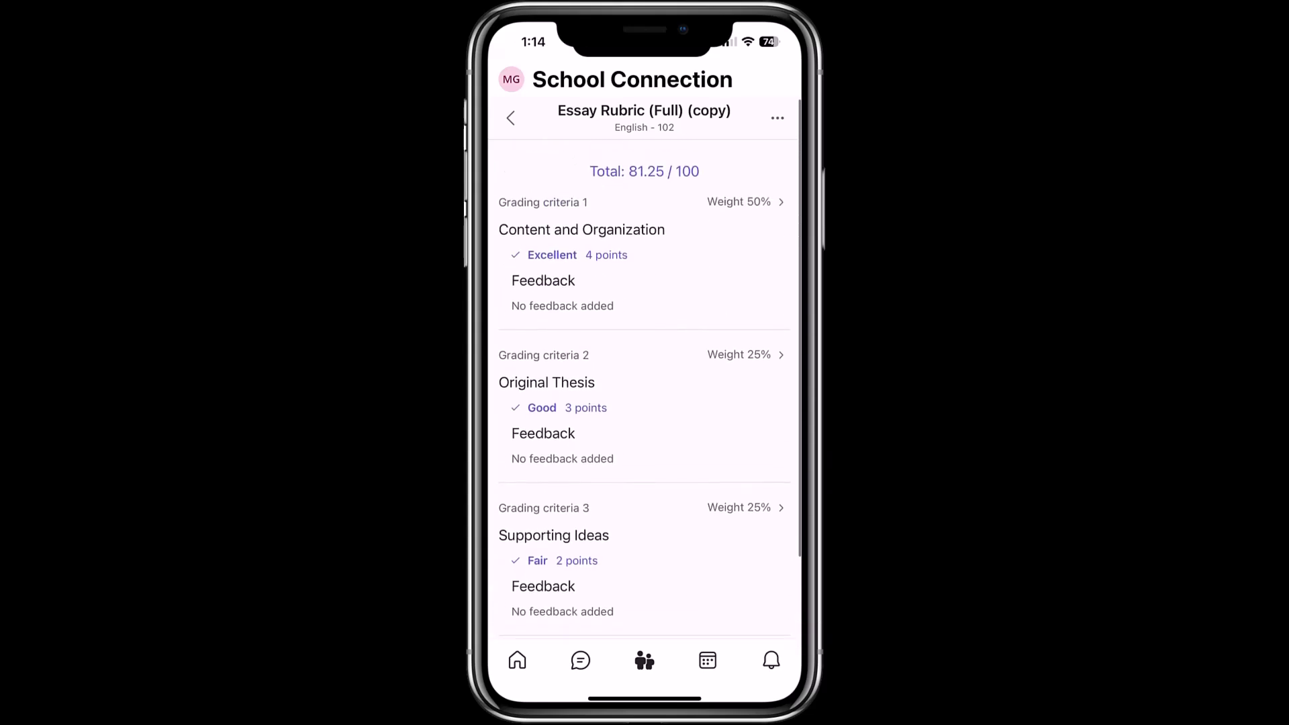
{"action": "left_click", "coordinate": [510, 118]}
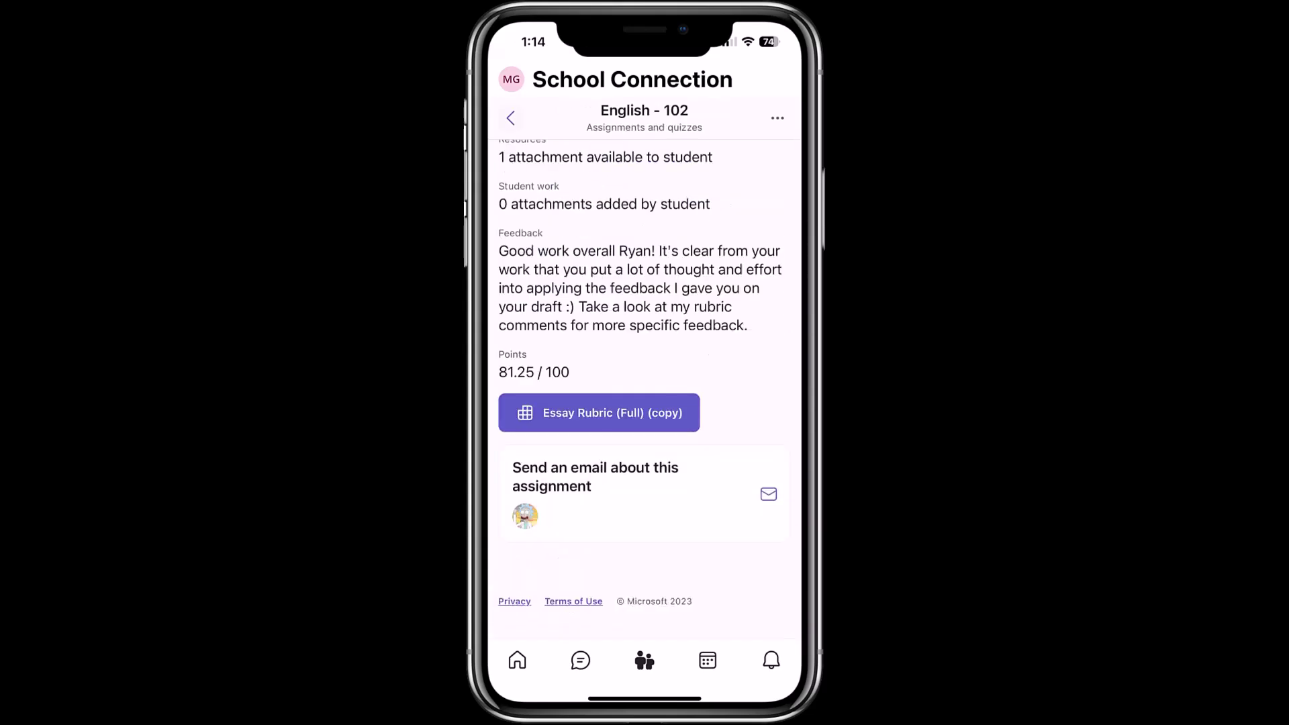
{"action": "left_click", "coordinate": [510, 117]}
From the child's Overview, filter assignments to Graded or feedback
{"action": "scroll", "coordinate": [645, 389], "scroll_direction": "down", "scroll_amount": 7}
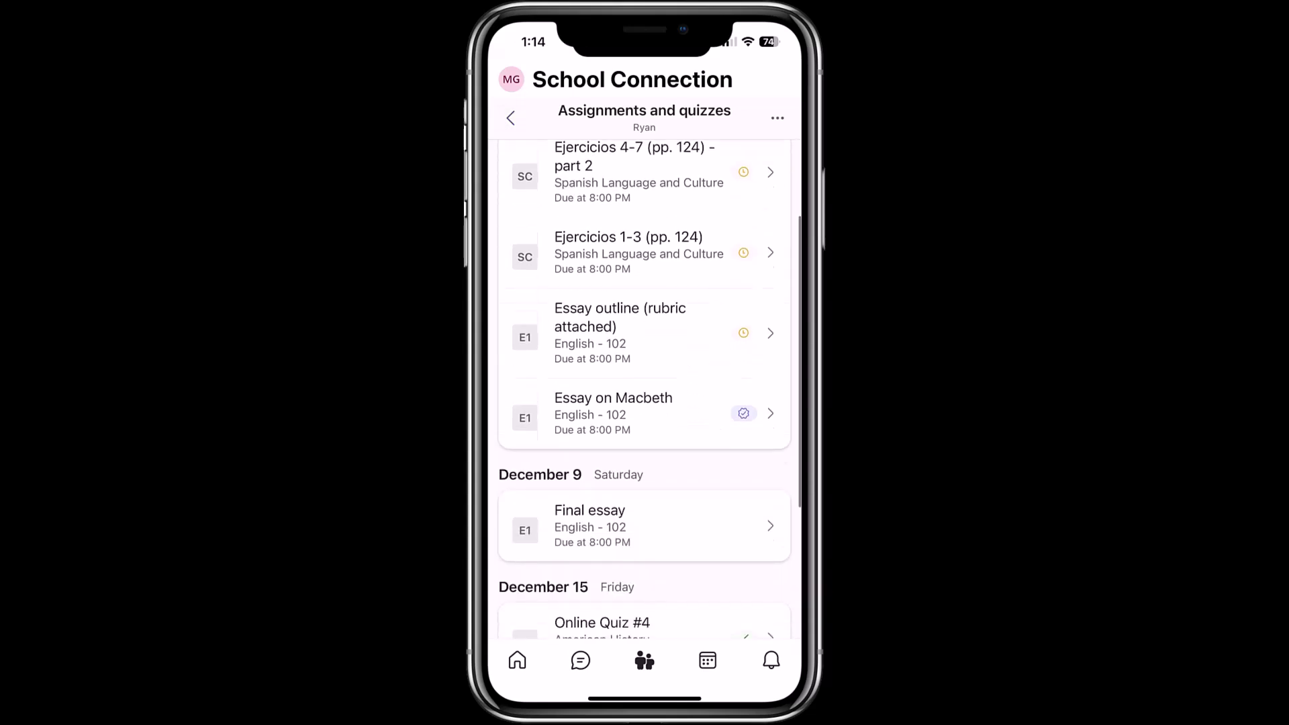
{"action": "scroll", "coordinate": [644, 389], "scroll_direction": "up", "scroll_amount": 10}
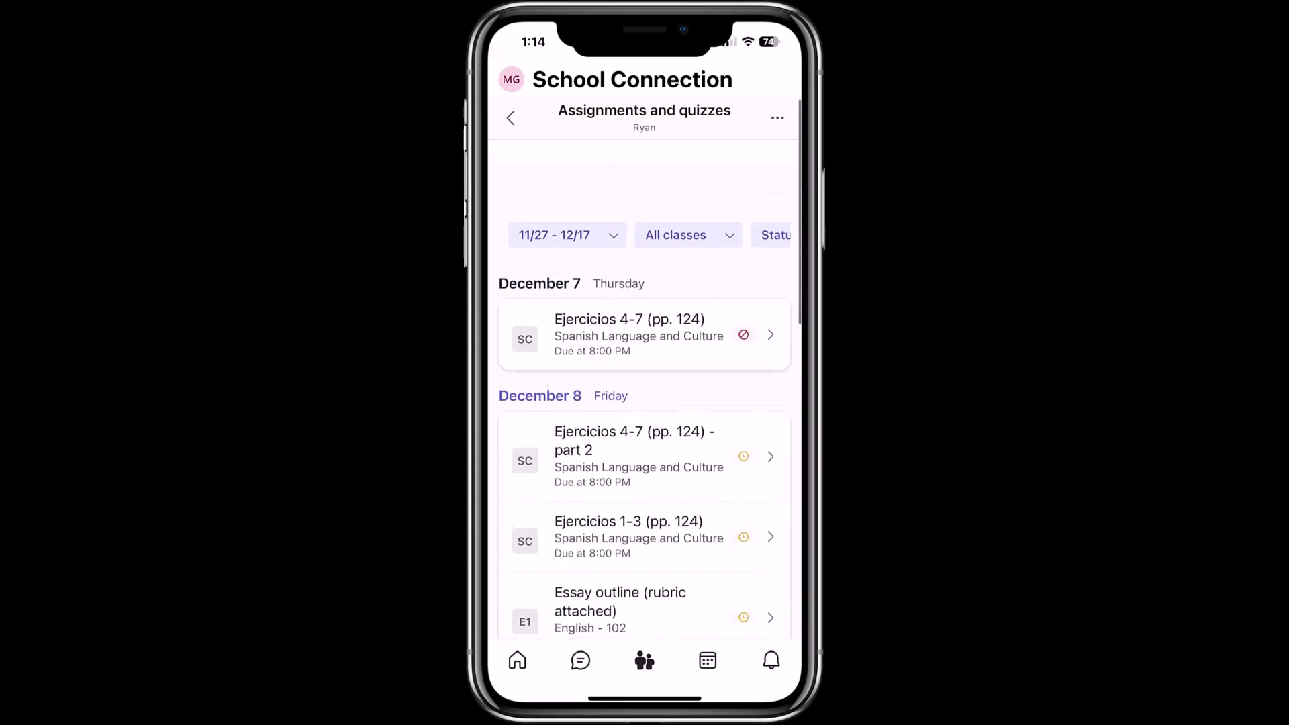
{"action": "left_click", "coordinate": [510, 118]}
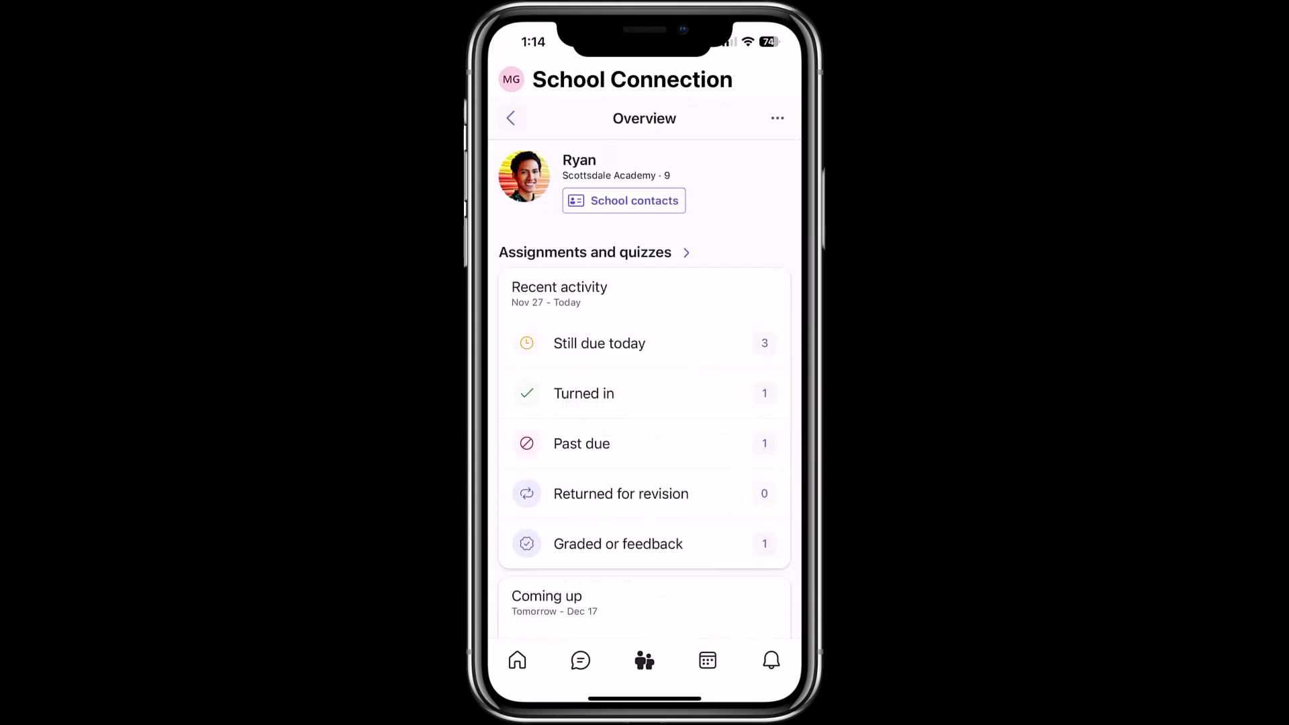
{"action": "scroll", "coordinate": [644, 389], "scroll_direction": "down", "scroll_amount": 2}
{"action": "scroll", "coordinate": [644, 389], "scroll_direction": "down", "scroll_amount": 2}
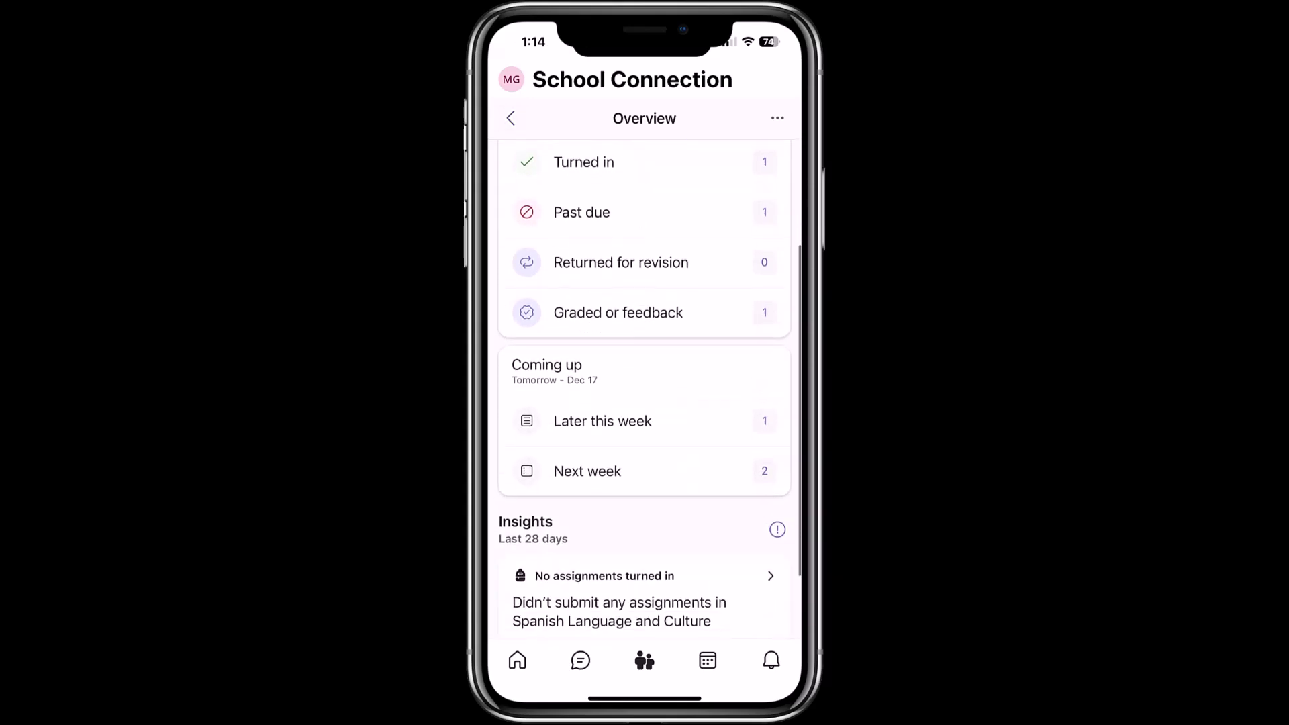
{"action": "left_click", "coordinate": [617, 312]}
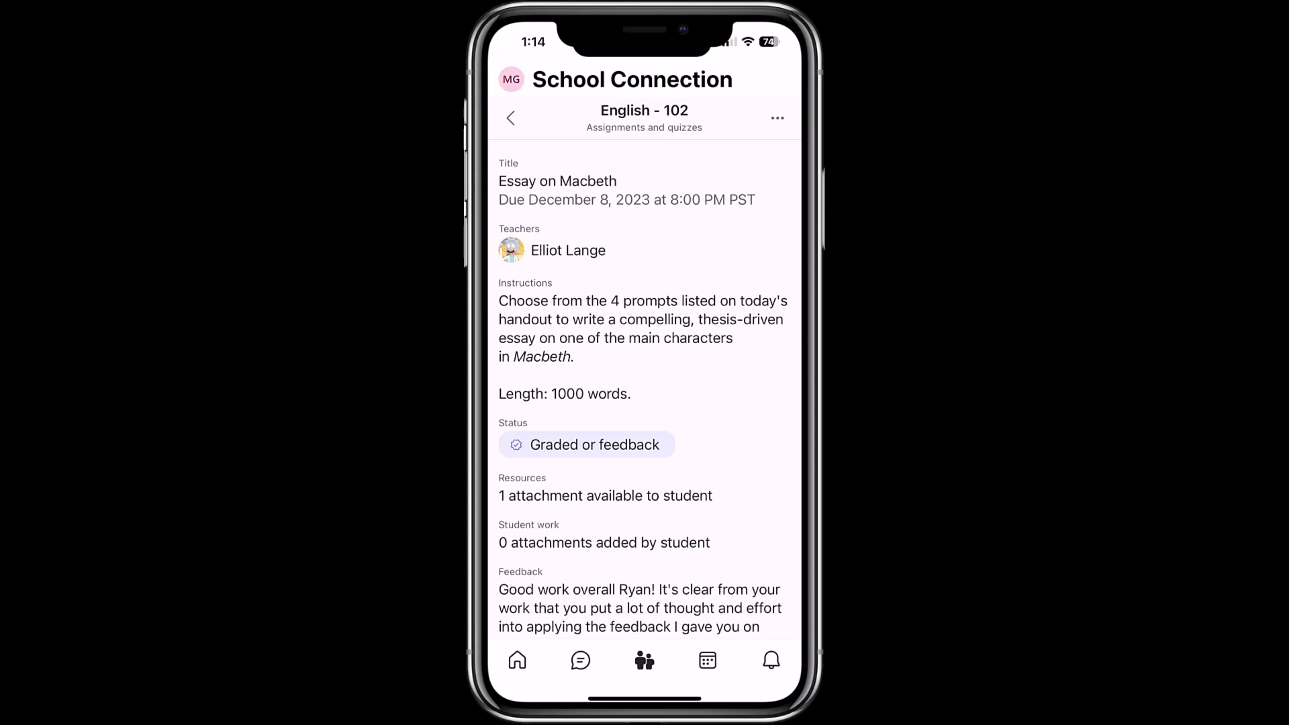
Go back to the Assignments and quizzes list filtered to the graded Essay on Macbeth
{"action": "left_click", "coordinate": [510, 119]}
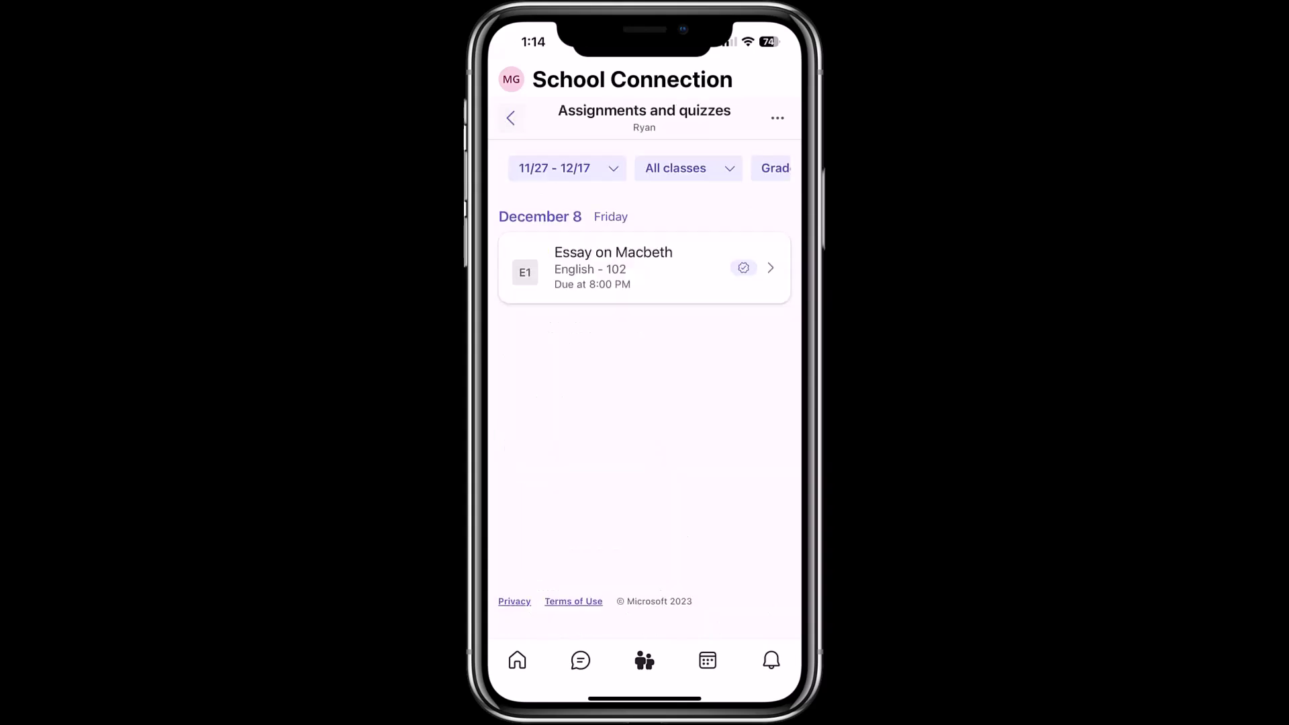